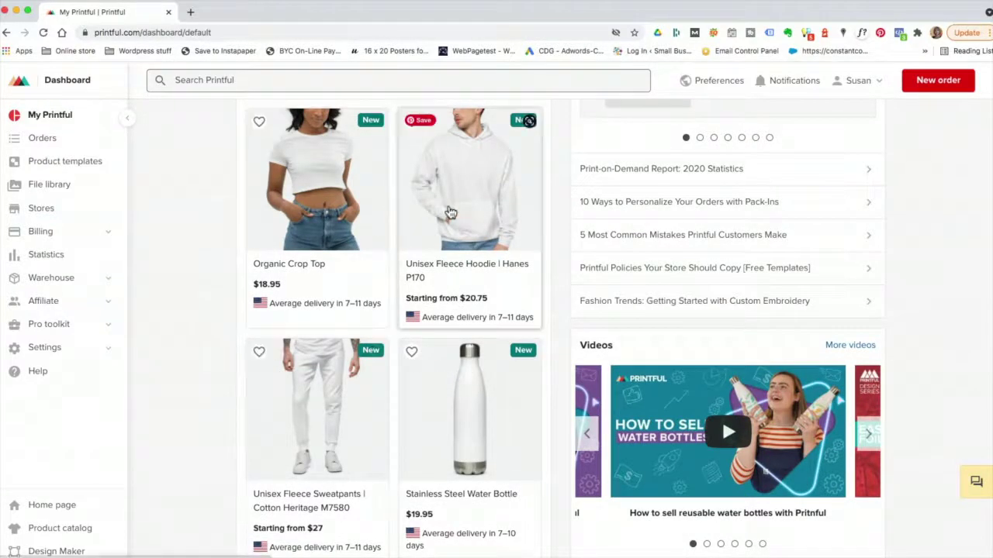
- Start a new product template and open the Home & living product category
{"action": "scroll", "coordinate": [446, 210], "scroll_direction": "up", "scroll_amount": 3}
{"action": "scroll", "coordinate": [450, 211], "scroll_direction": "up", "scroll_amount": 1}
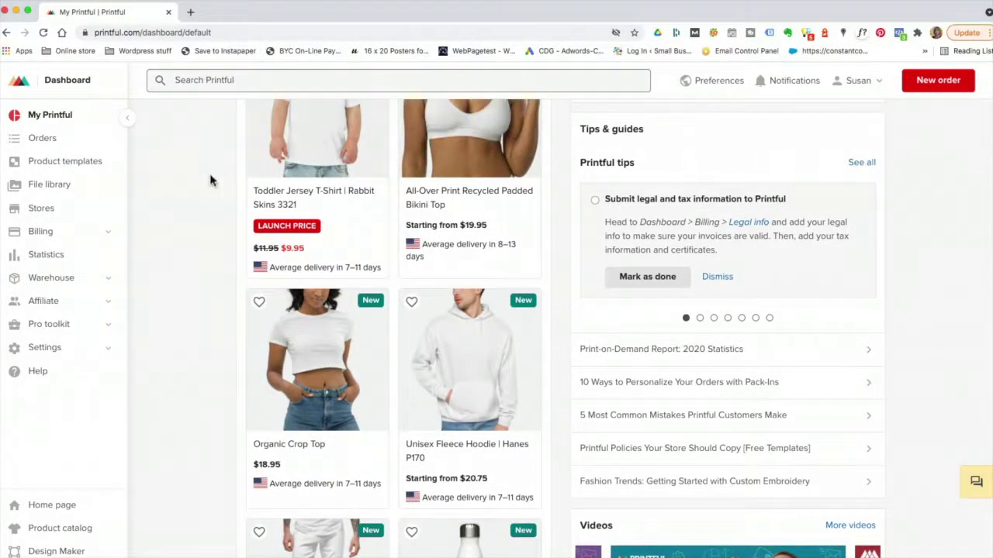
{"action": "left_click", "coordinate": [63, 162]}
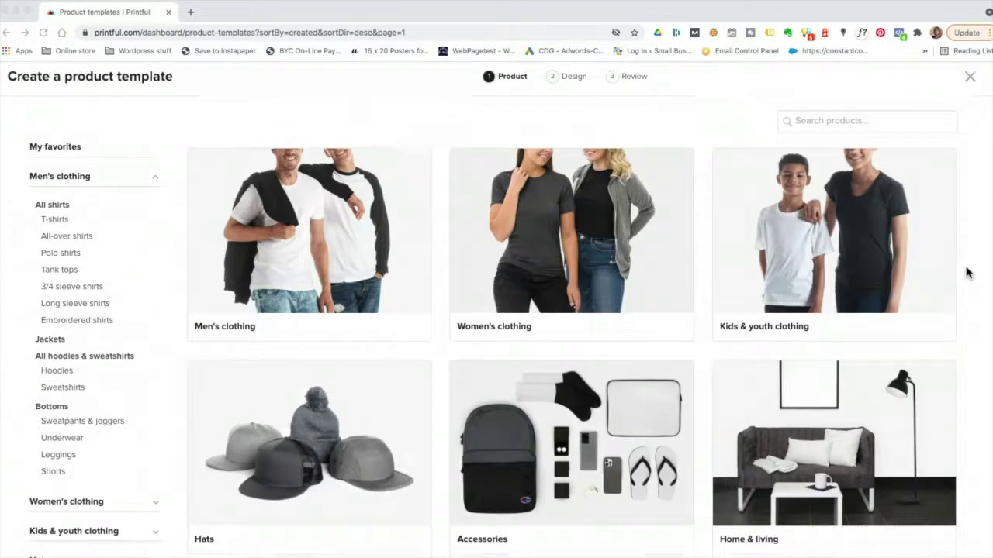
{"action": "scroll", "coordinate": [966, 272], "scroll_direction": "down", "scroll_amount": 3}
{"action": "left_click", "coordinate": [822, 297]}
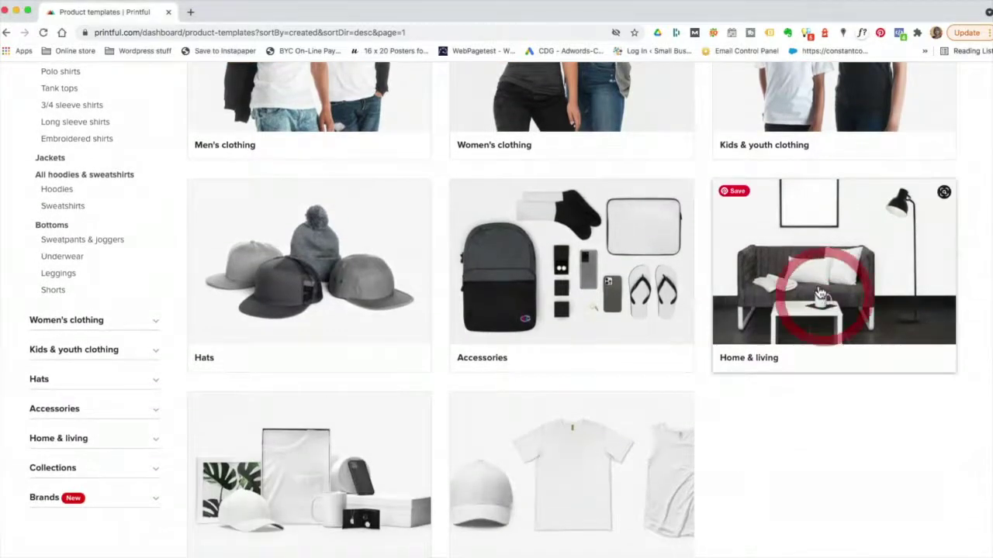
{"action": "left_click", "coordinate": [818, 290]}
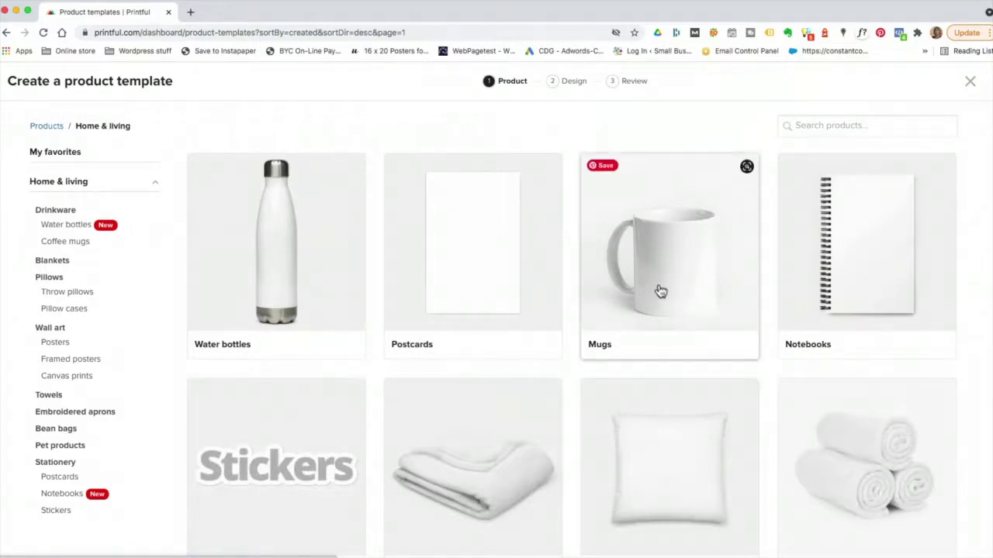
- Browse the Home & living products and choose the Spiral Notebook from the Notebooks category for the template
{"action": "scroll", "coordinate": [865, 291], "scroll_direction": "down", "scroll_amount": 5}
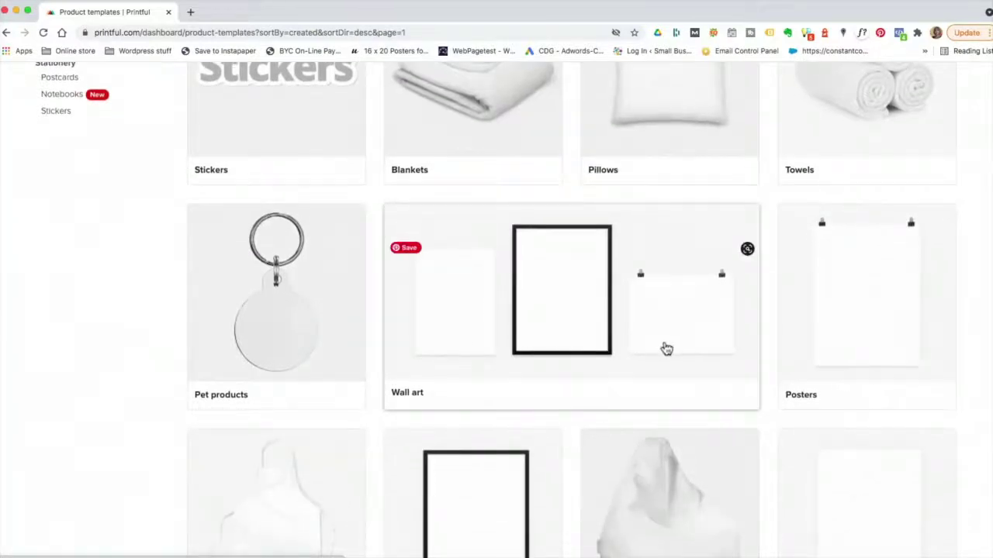
{"action": "scroll", "coordinate": [668, 348], "scroll_direction": "up", "scroll_amount": 4}
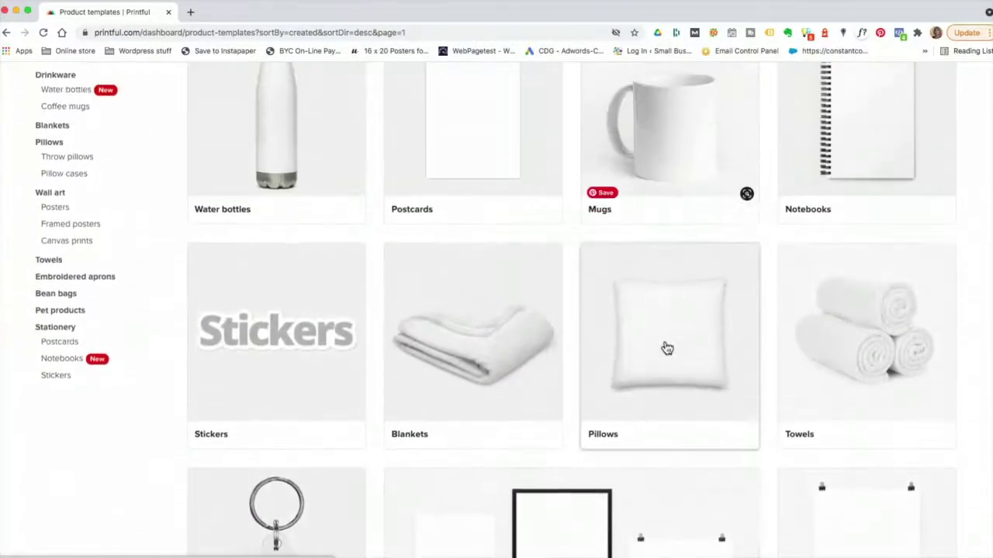
{"action": "scroll", "coordinate": [868, 160], "scroll_direction": "up", "scroll_amount": 1}
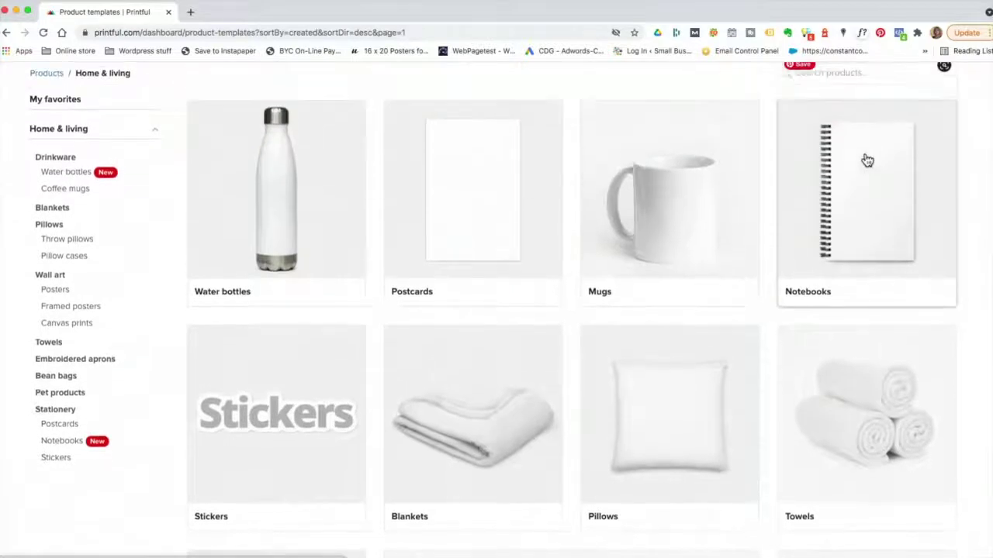
{"action": "left_click", "coordinate": [876, 194]}
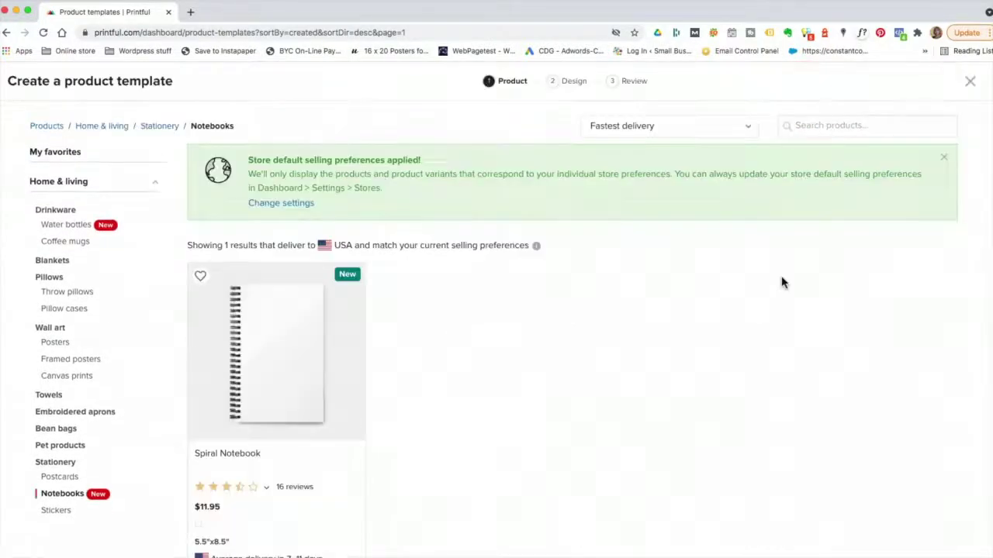
{"action": "left_click", "coordinate": [294, 374]}
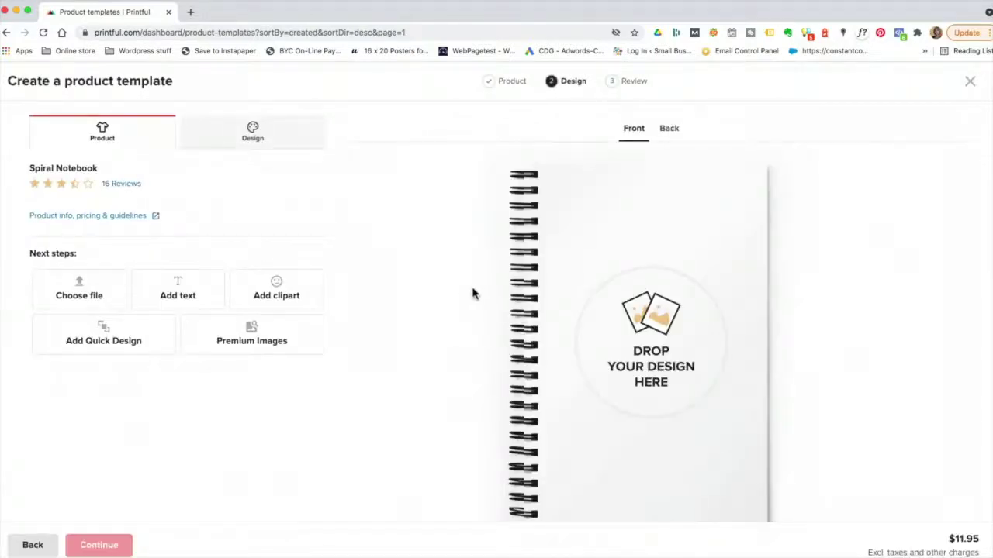
- Review the Spiral Notebook's product description, and open its print file template details
{"action": "left_click", "coordinate": [82, 221]}
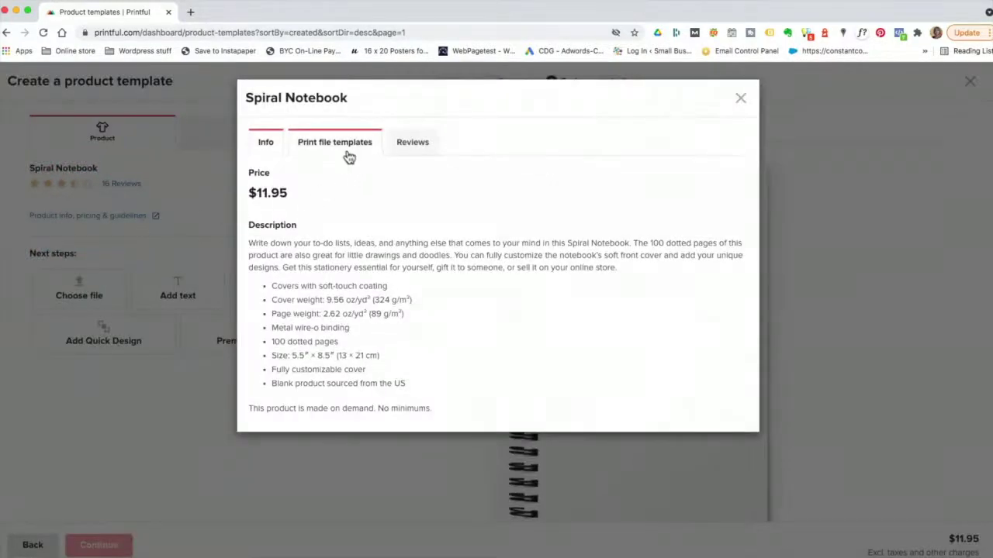
{"action": "left_click_drag", "start_coordinate": [243, 226], "coordinate": [460, 412]}
{"action": "left_click", "coordinate": [542, 356]}
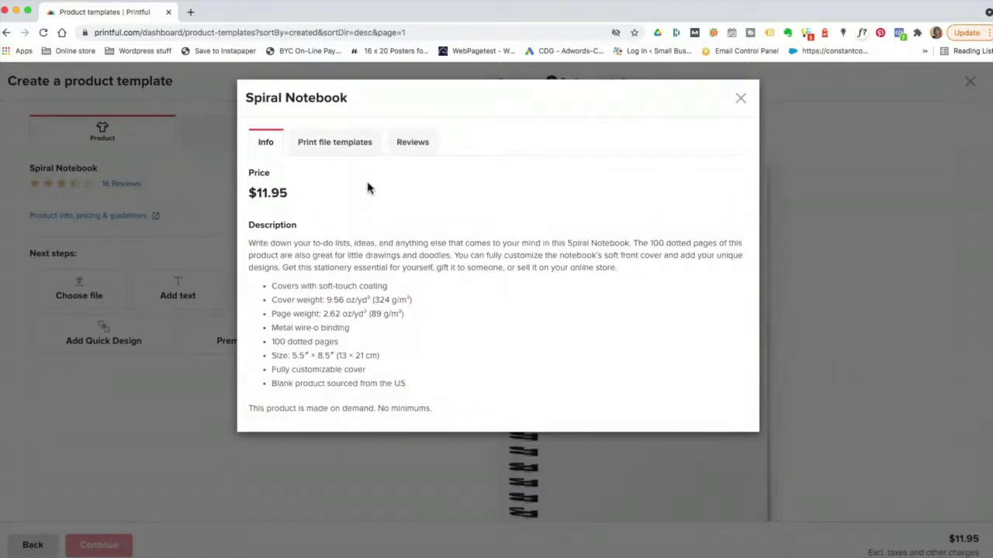
{"action": "left_click", "coordinate": [329, 144]}
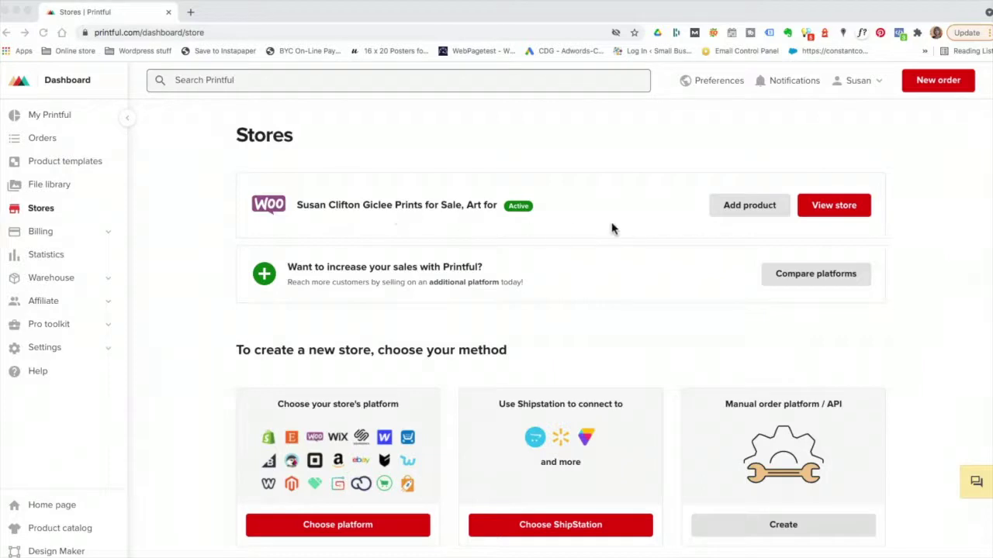
- Open the connected WooCommerce store and look through the first page of its product list
{"action": "left_click", "coordinate": [830, 207]}
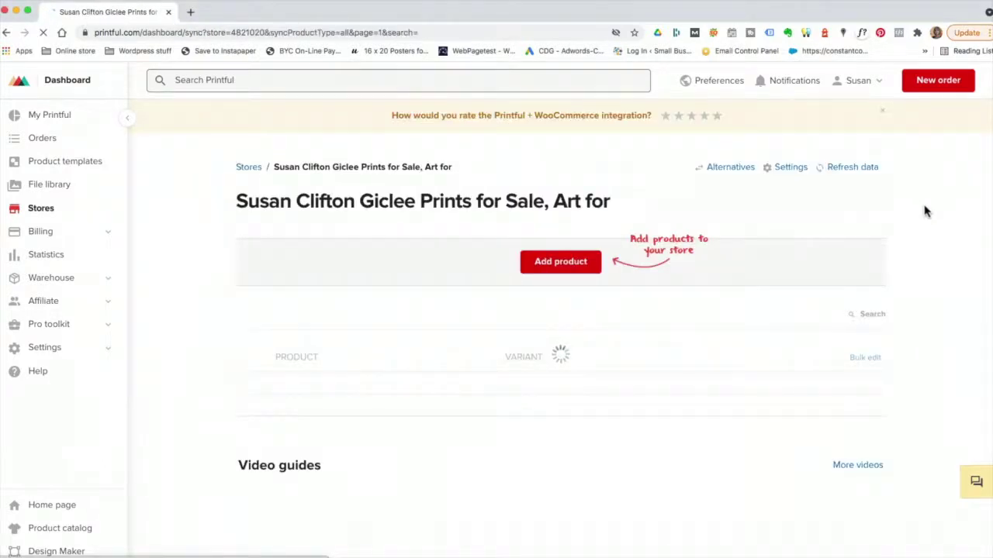
{"action": "scroll", "coordinate": [931, 221], "scroll_direction": "down", "scroll_amount": 1}
{"action": "scroll", "coordinate": [930, 221], "scroll_direction": "down", "scroll_amount": 5}
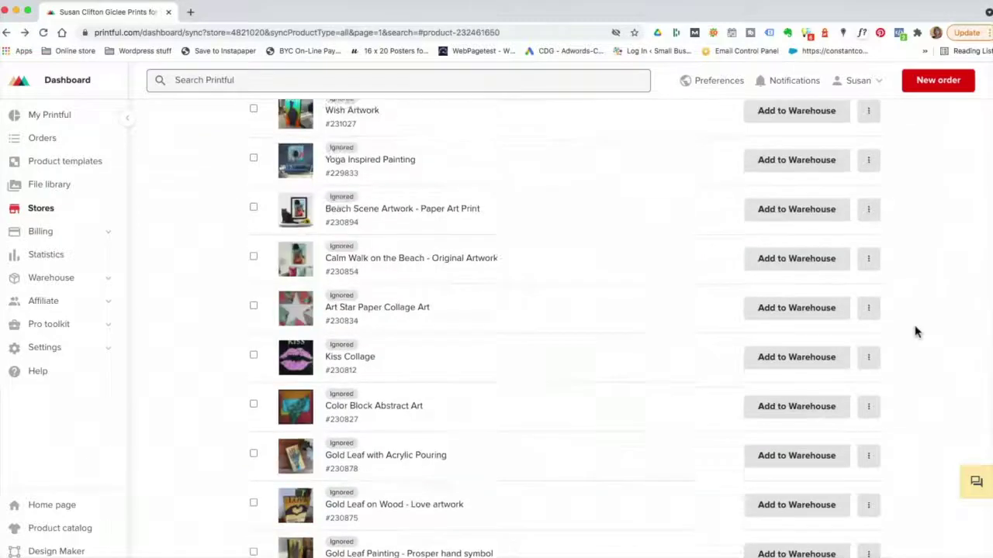
{"action": "scroll", "coordinate": [917, 332], "scroll_direction": "down", "scroll_amount": 2}
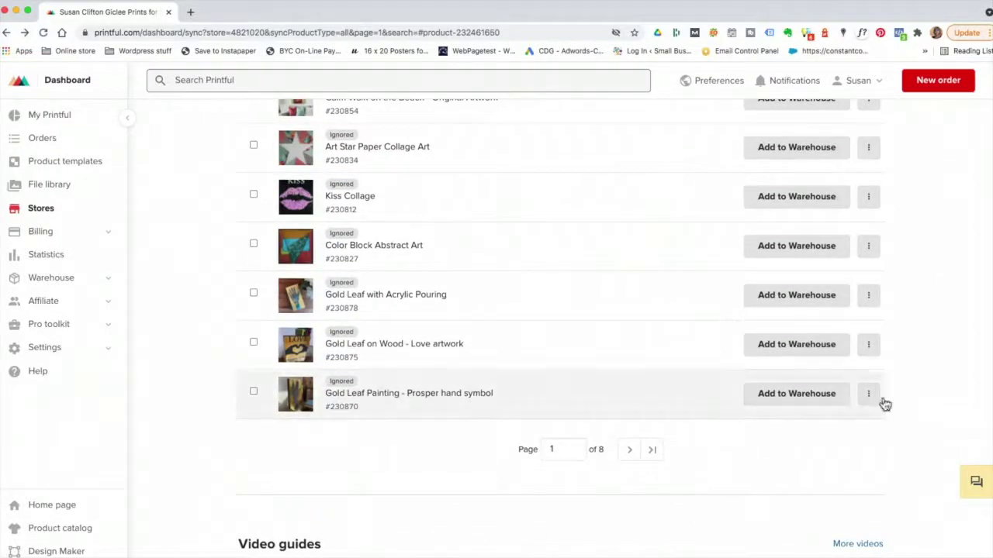
{"action": "scroll", "coordinate": [882, 401], "scroll_direction": "up", "scroll_amount": 3}
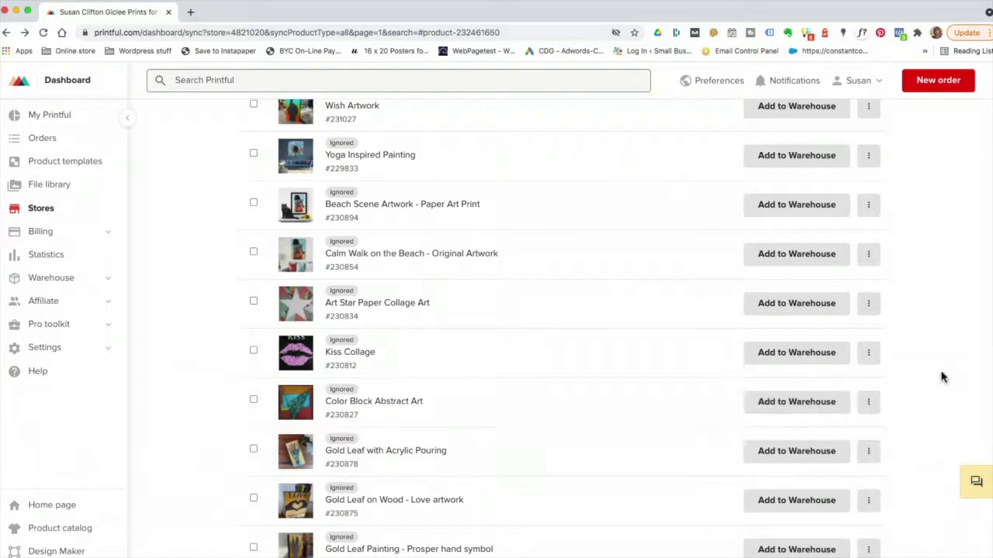
- Go to page 2 of the store's product list and examine the products there
{"action": "scroll", "coordinate": [928, 380], "scroll_direction": "down", "scroll_amount": 5}
{"action": "left_click", "coordinate": [630, 315]}
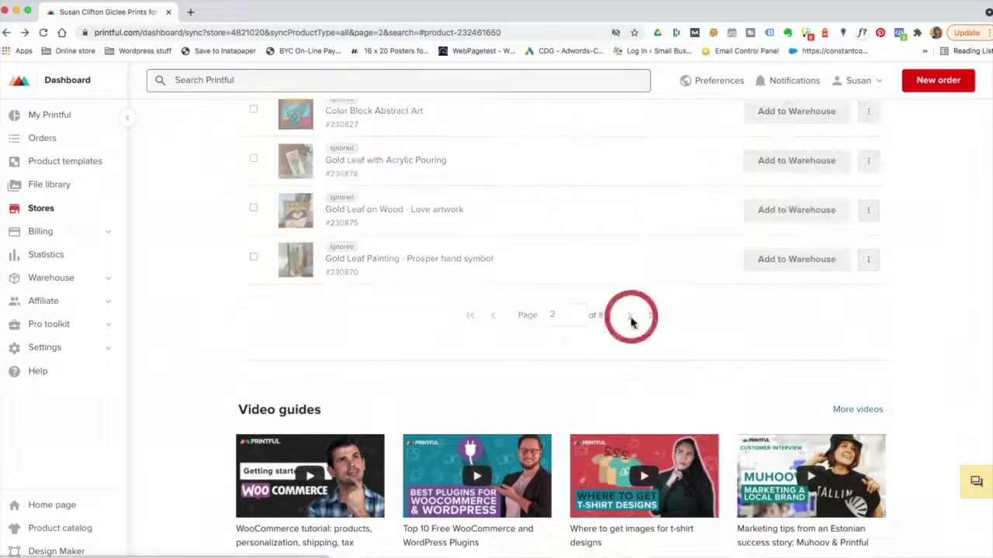
{"action": "scroll", "coordinate": [924, 297], "scroll_direction": "up", "scroll_amount": 5}
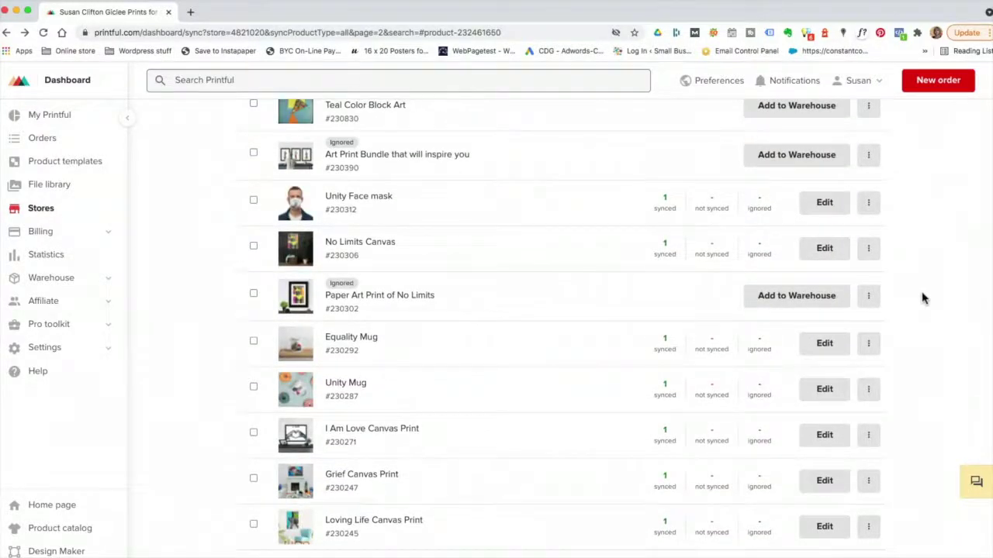
{"action": "scroll", "coordinate": [923, 297], "scroll_direction": "down", "scroll_amount": 1}
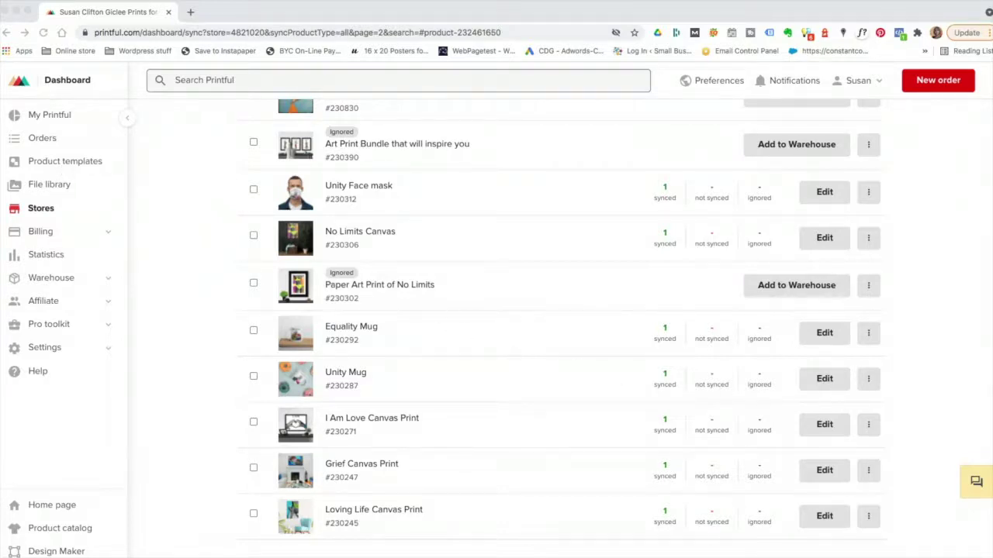
- Go back to the product templates, start a new template and open the Home & living category
{"action": "left_click", "coordinate": [75, 171]}
{"action": "left_click", "coordinate": [74, 166]}
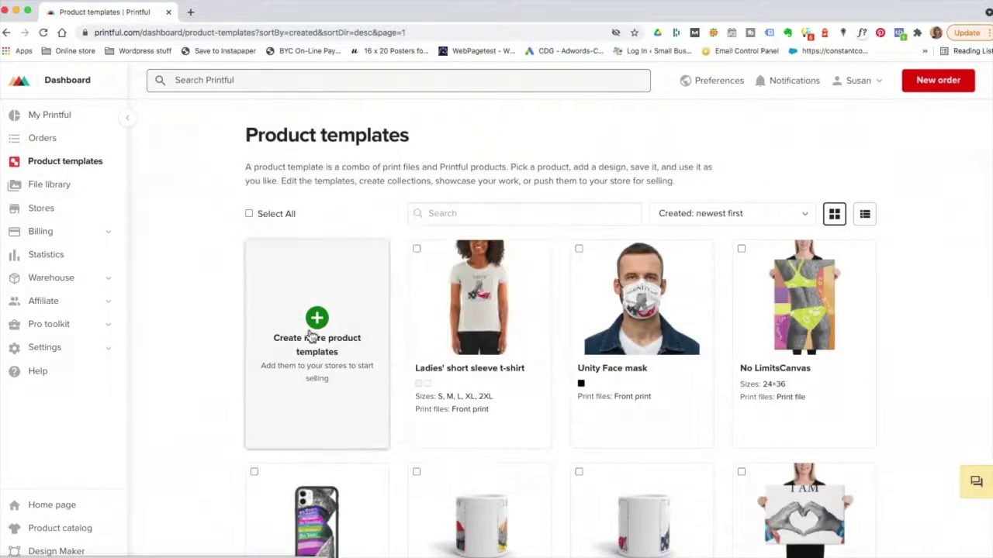
{"action": "left_click", "coordinate": [318, 321]}
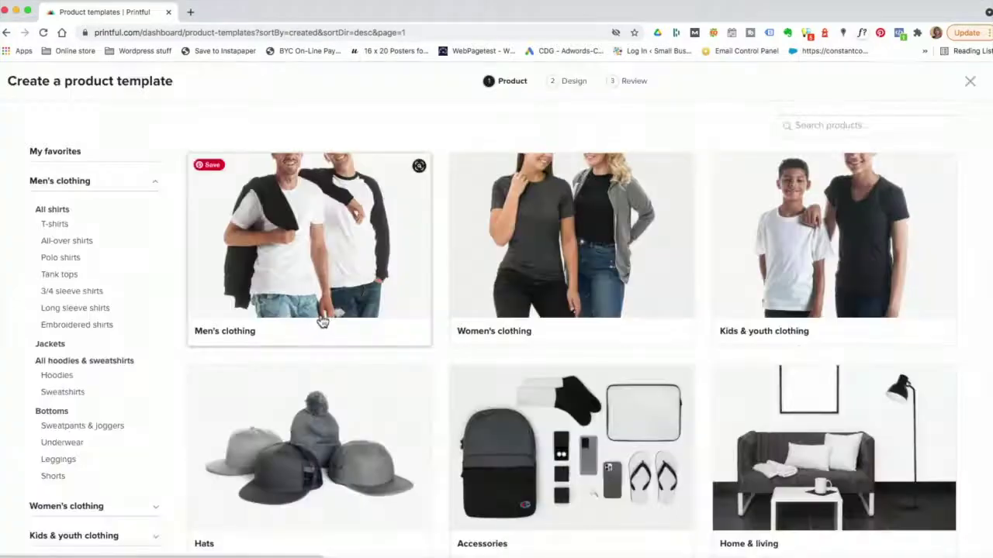
{"action": "scroll", "coordinate": [853, 396], "scroll_direction": "down", "scroll_amount": 1}
{"action": "left_click", "coordinate": [854, 397]}
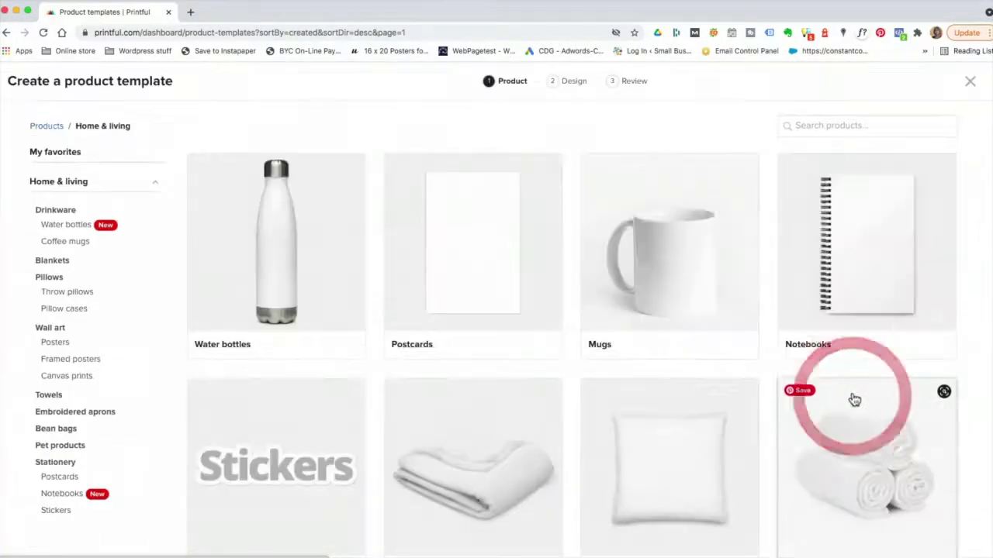
- Choose the Spiral Notebook from the Notebooks category as the template's product
{"action": "left_click", "coordinate": [873, 234]}
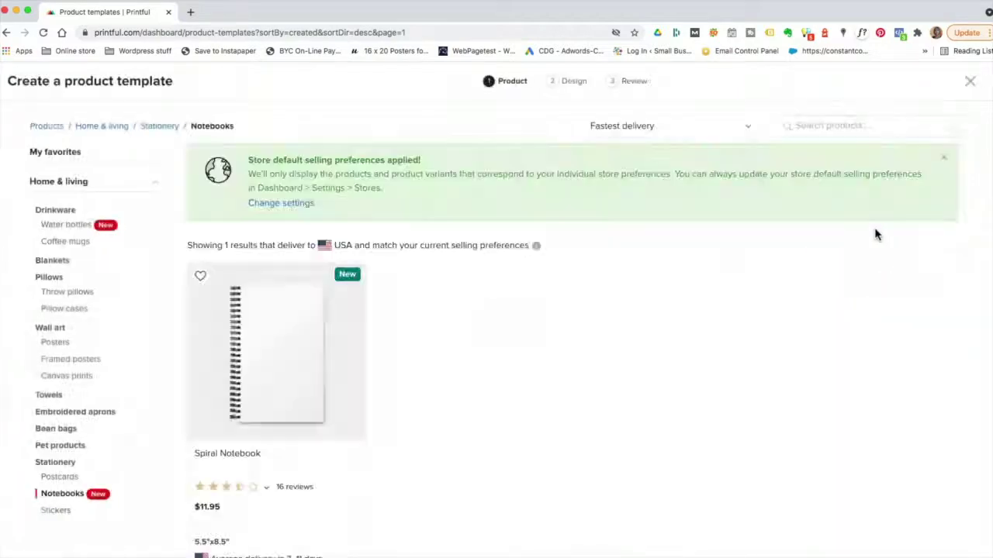
{"action": "scroll", "coordinate": [739, 342], "scroll_direction": "down", "scroll_amount": 2}
{"action": "left_click", "coordinate": [256, 328]}
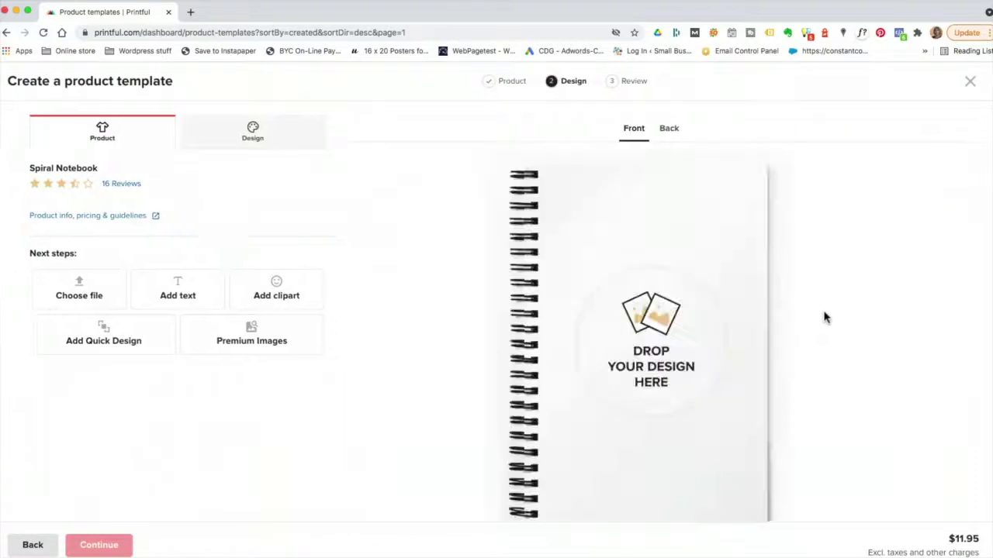
- Open the Spiral Notebook's product information and examine its price and full description
{"action": "left_click", "coordinate": [84, 219]}
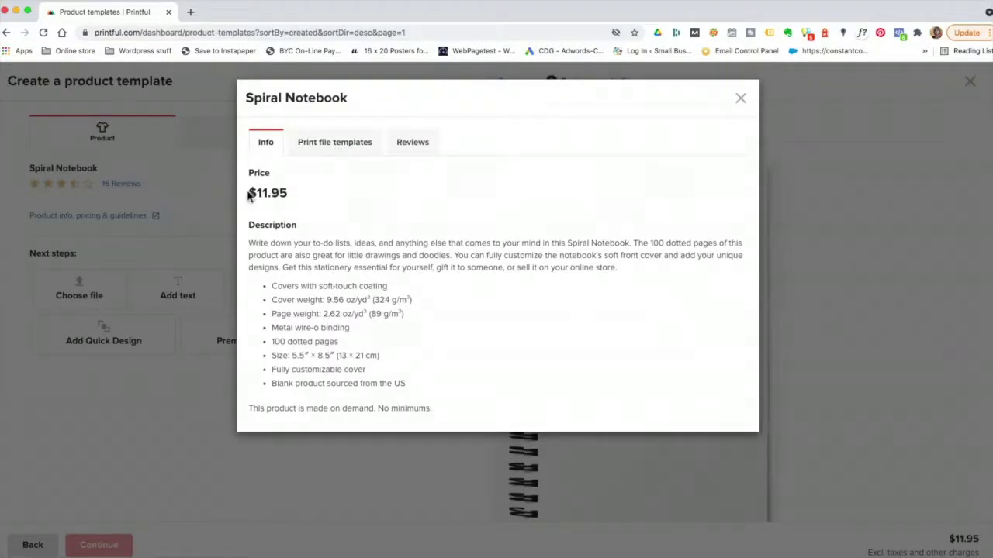
{"action": "left_click_drag", "start_coordinate": [248, 193], "coordinate": [302, 195]}
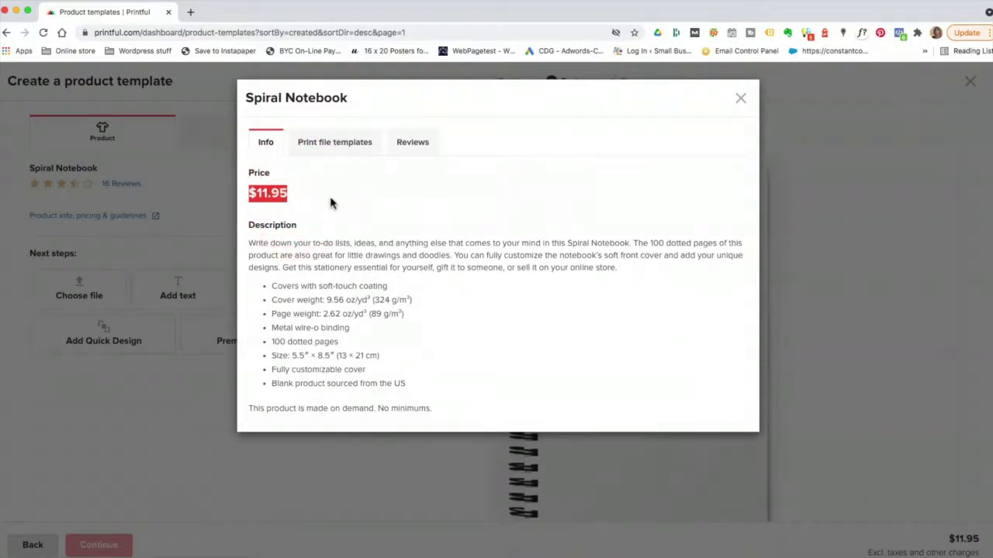
{"action": "left_click_drag", "start_coordinate": [243, 227], "coordinate": [451, 413]}
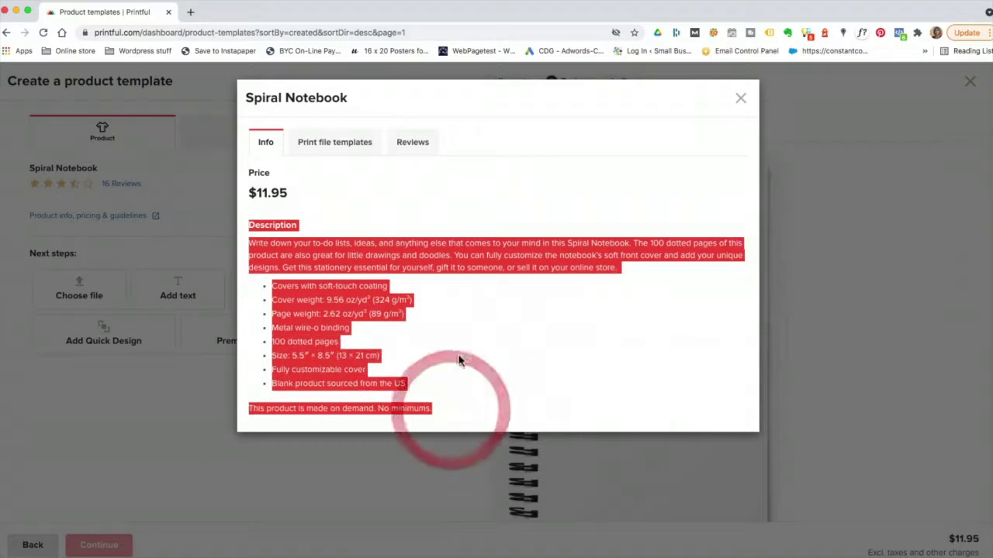
{"action": "left_click", "coordinate": [473, 287]}
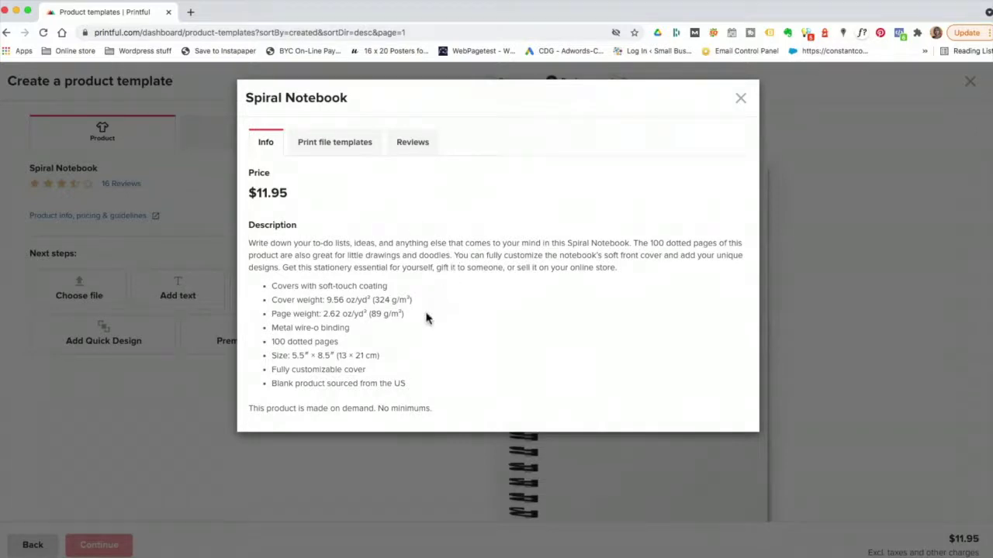
- Try to download the Spiral Notebook's front and back print file template
{"action": "left_click", "coordinate": [344, 149]}
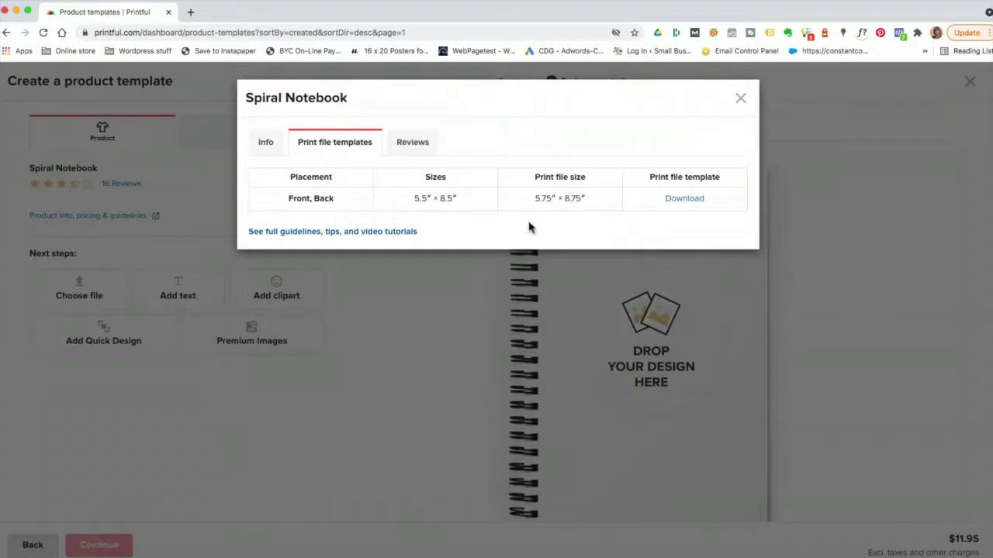
{"action": "left_click", "coordinate": [676, 203]}
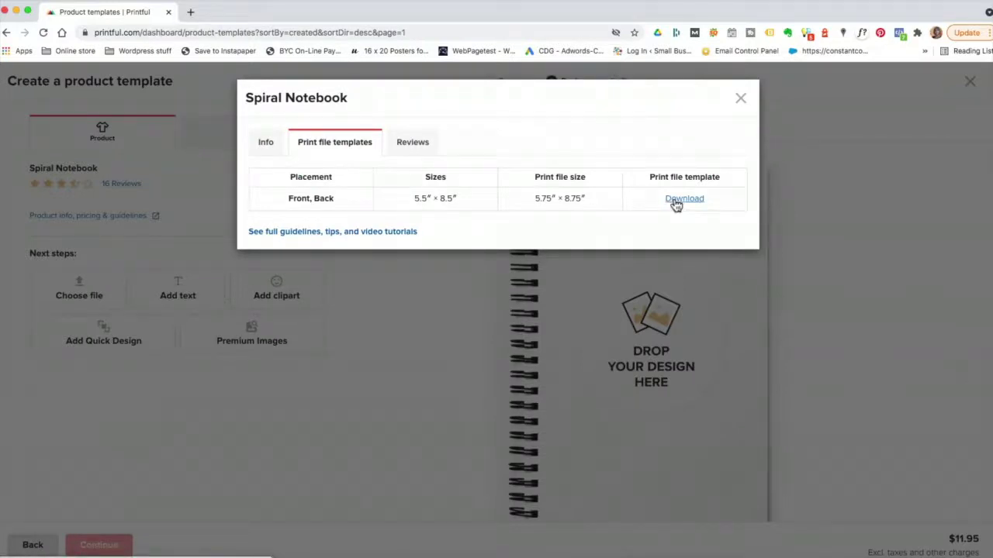
{"action": "left_click", "coordinate": [676, 201]}
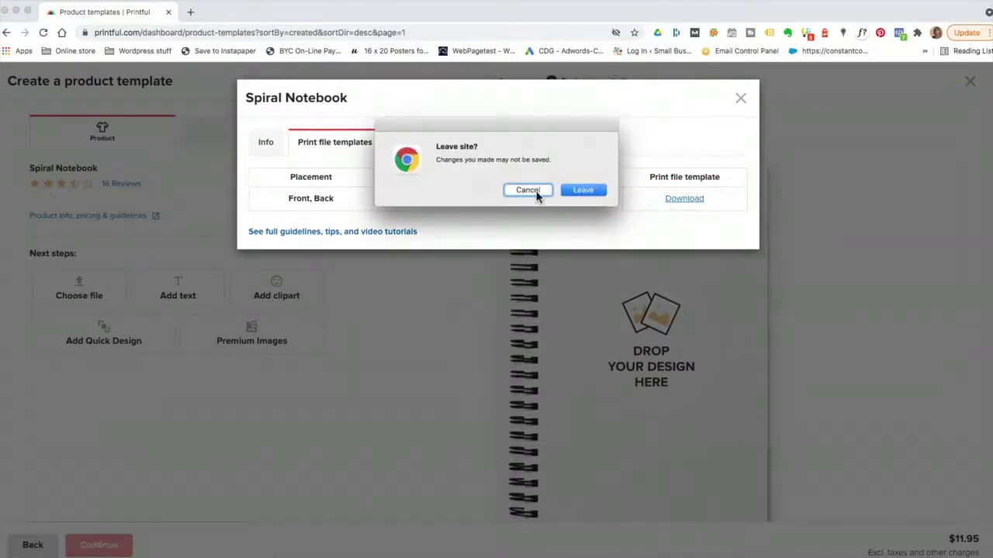
{"action": "left_click", "coordinate": [568, 190]}
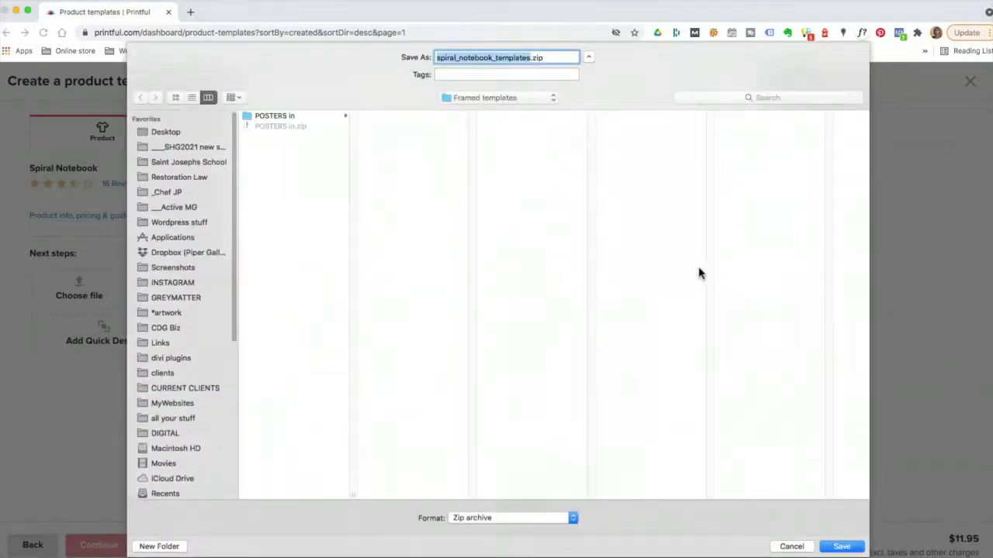
{"action": "left_click", "coordinate": [793, 547]}
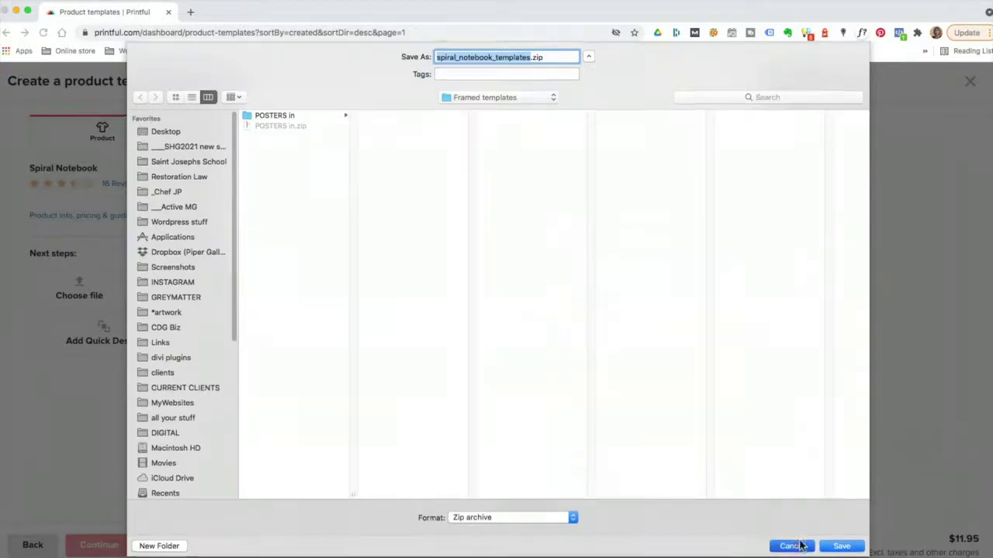
- Close the product information and switch to Preview to examine the notebook's back.png print template
{"action": "left_click", "coordinate": [738, 98]}
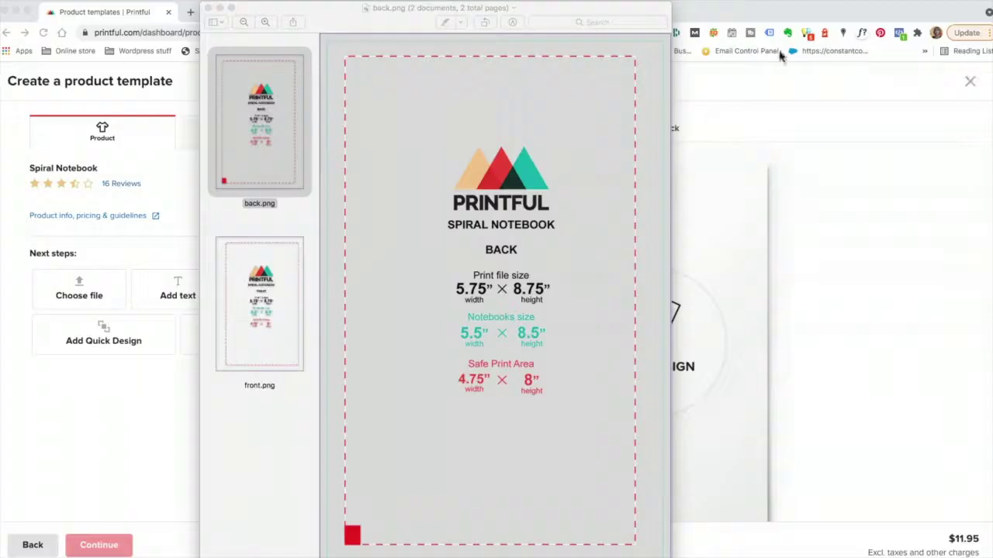
{"action": "left_click", "coordinate": [336, 28]}
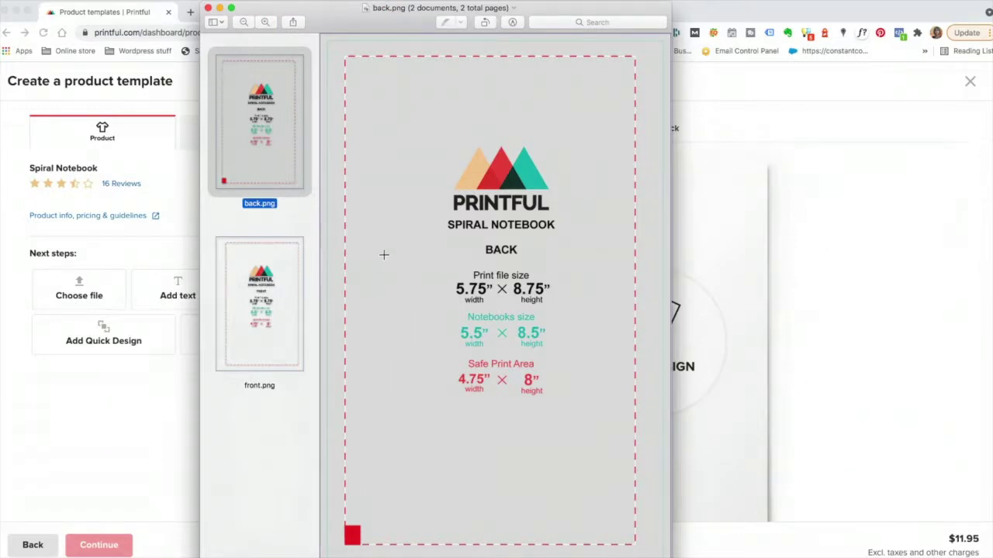
- Compare the front.png and back.png print templates, including their print file, notebook and safe print area sizes
{"action": "left_click", "coordinate": [276, 287]}
{"action": "left_click", "coordinate": [254, 158]}
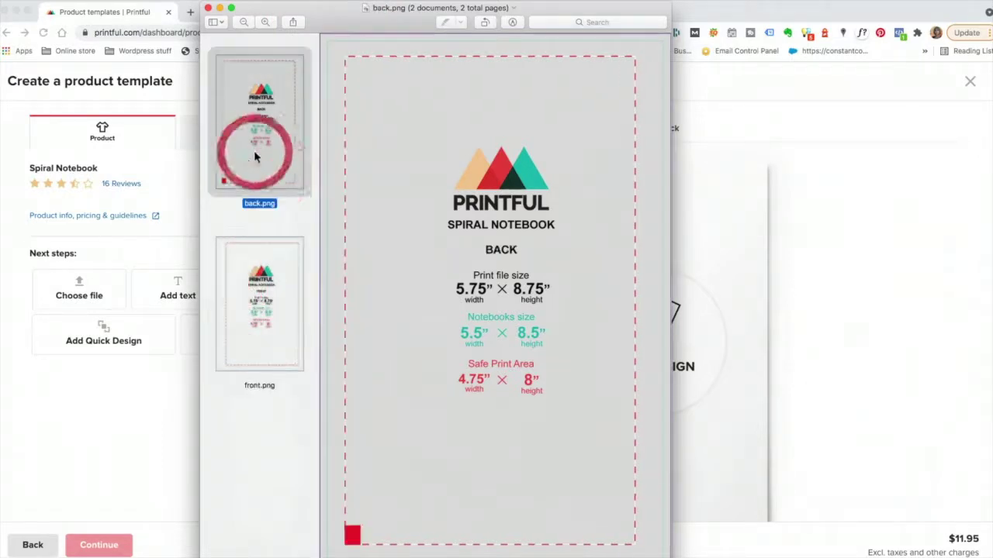
{"action": "left_click", "coordinate": [270, 309]}
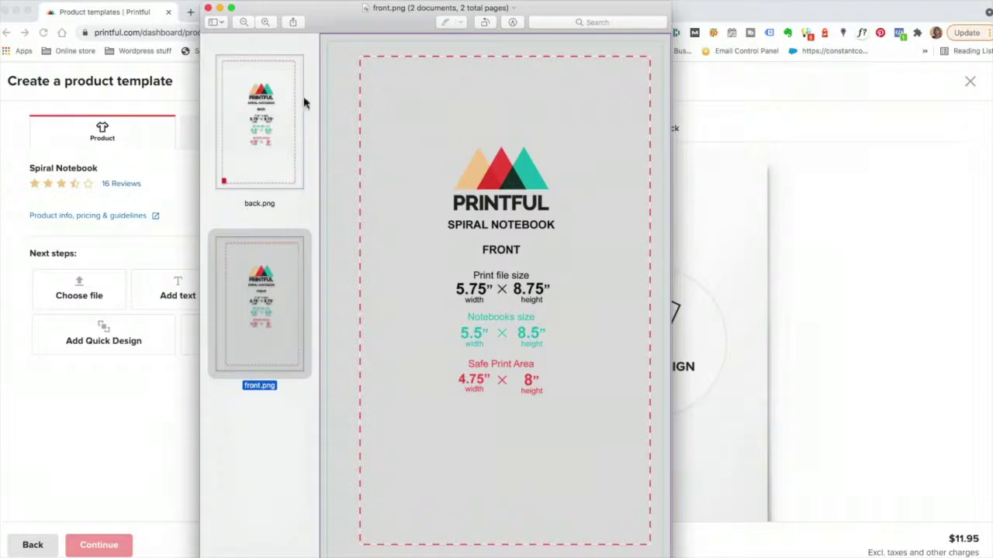
{"action": "left_click", "coordinate": [271, 100]}
- Bring up the finished Prosper cover artwork and examine Prosper-front.jpg and Prosper-back.jpg
{"action": "key", "text": "super+grave"}
{"action": "left_click", "coordinate": [273, 281]}
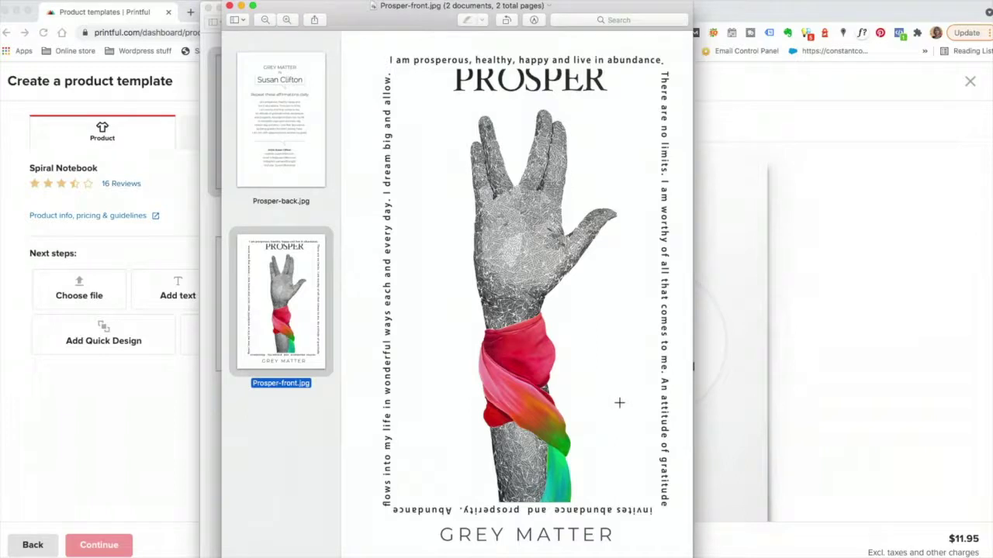
{"action": "left_click", "coordinate": [273, 155]}
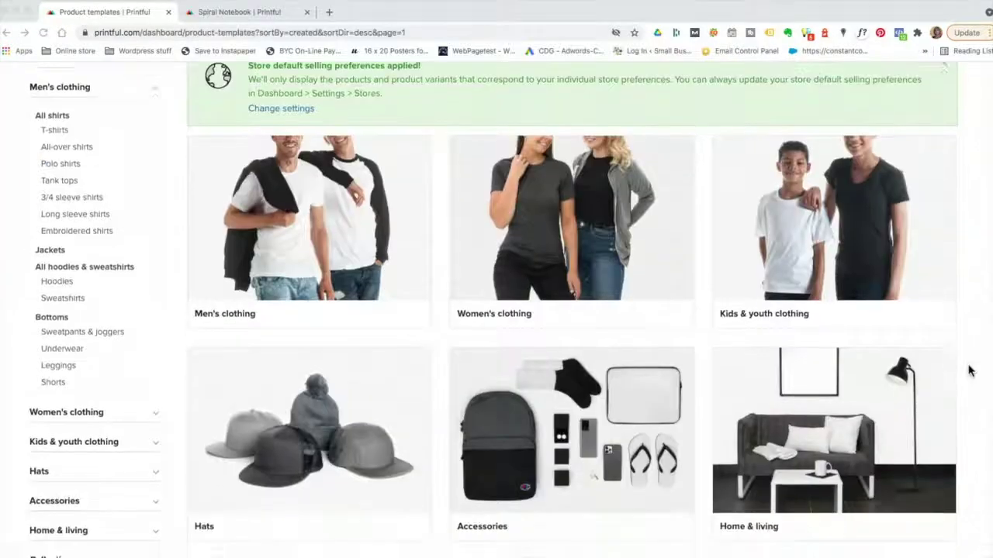
- Choose the Spiral Notebook from Home & living, Stationery, Notebooks as the template's product again
{"action": "scroll", "coordinate": [838, 342], "scroll_direction": "down", "scroll_amount": 3}
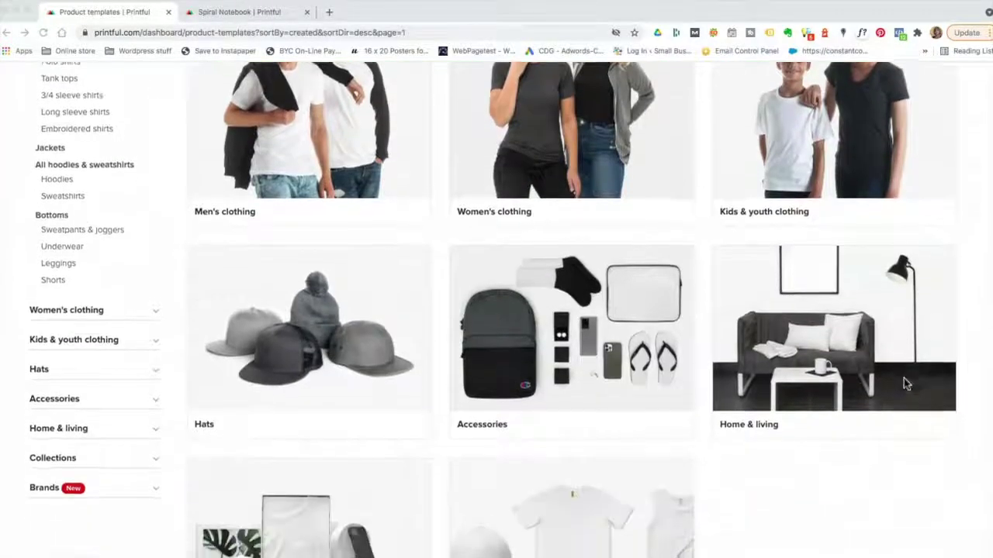
{"action": "left_click", "coordinate": [836, 343]}
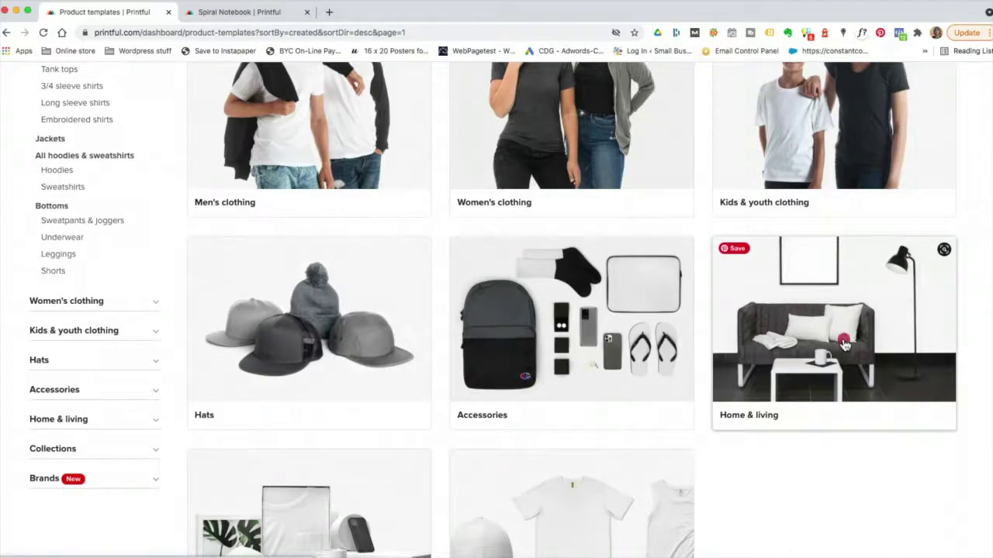
{"action": "left_click", "coordinate": [845, 344]}
{"action": "left_click", "coordinate": [898, 315]}
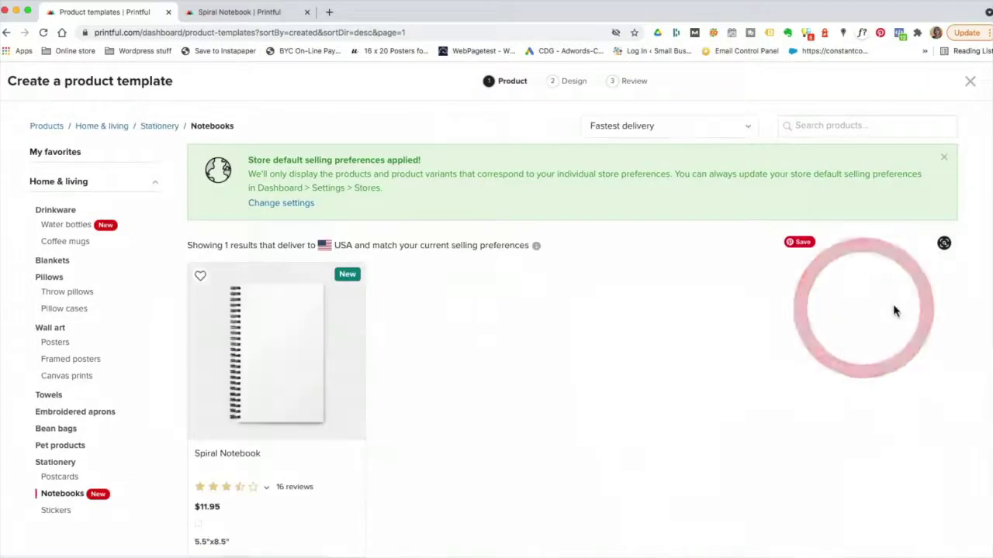
{"action": "left_click", "coordinate": [274, 380]}
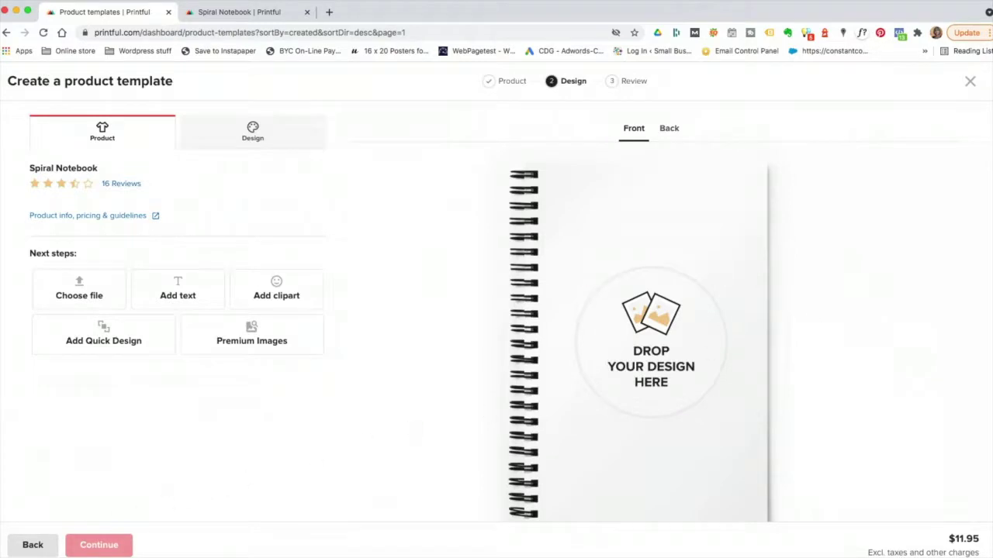
- Switch to Finder to look over the Prosper front and back cover files in the notebook folder, and return to Chrome
{"action": "key", "text": "super+Tab"}
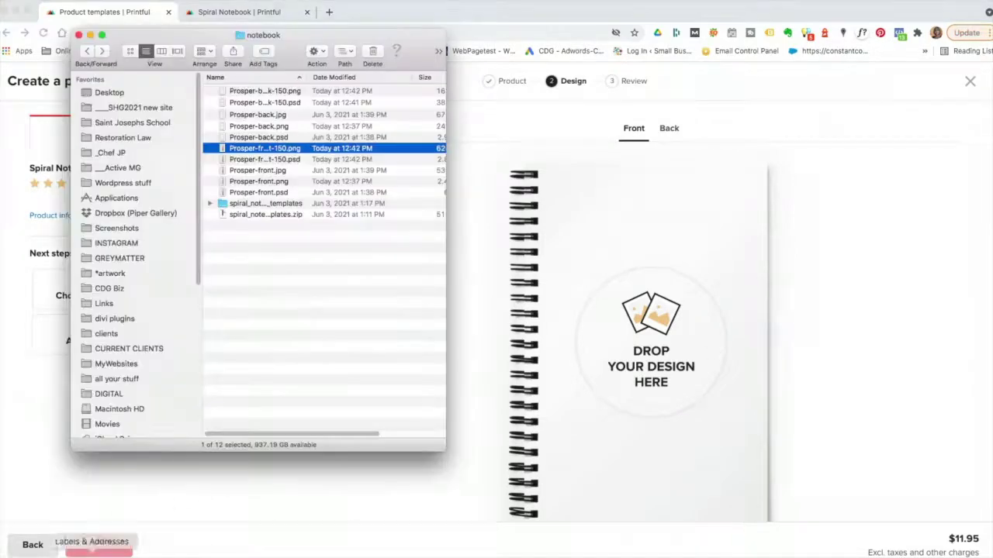
{"action": "scroll", "coordinate": [318, 148], "scroll_direction": "right", "scroll_amount": 1}
{"action": "scroll", "coordinate": [283, 132], "scroll_direction": "left", "scroll_amount": 1}
{"action": "left_click", "coordinate": [272, 116]}
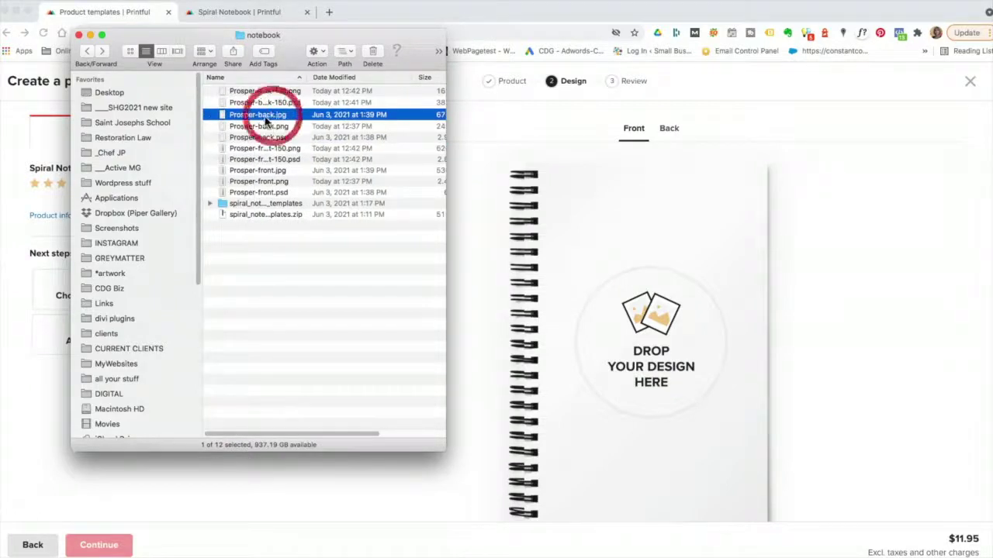
{"action": "left_click", "coordinate": [266, 137]}
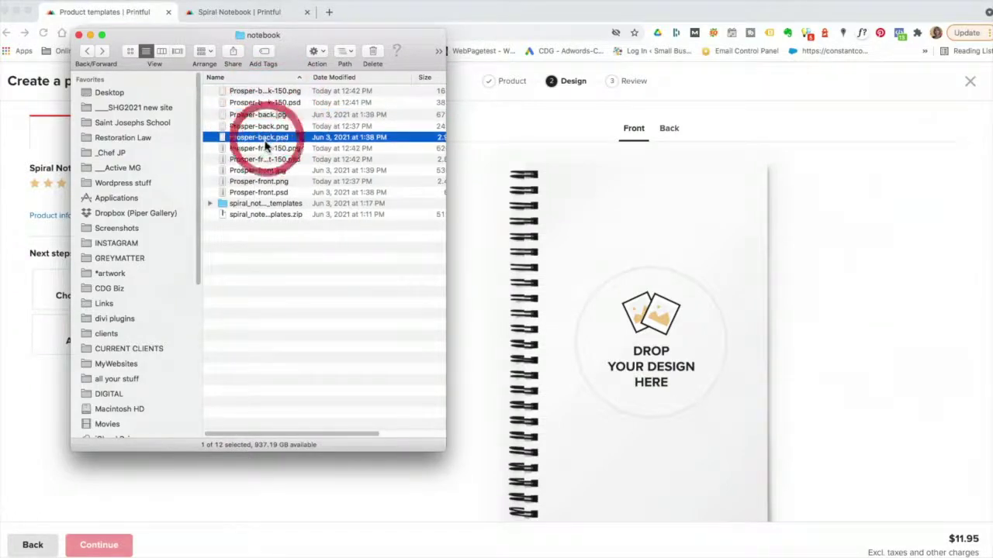
{"action": "left_click", "coordinate": [262, 148]}
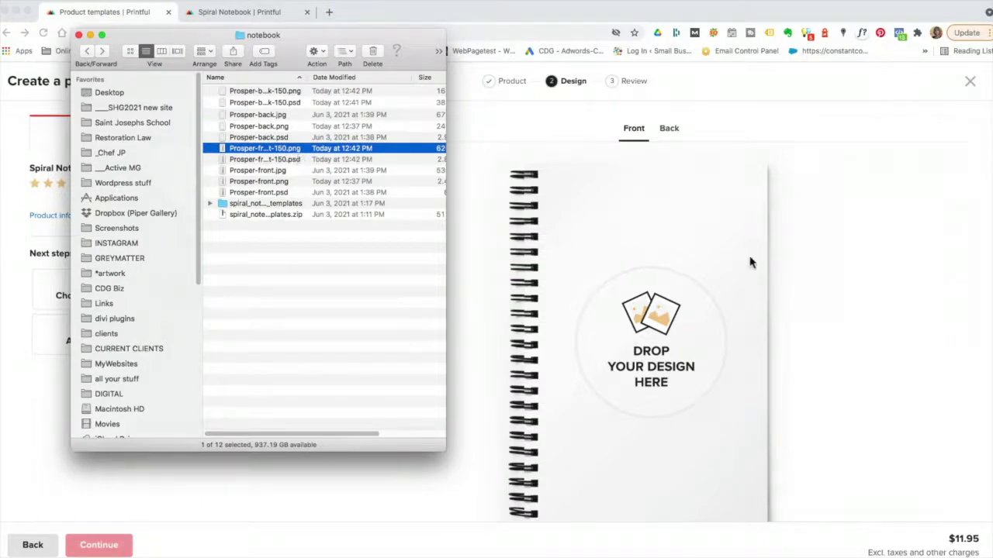
{"action": "left_click", "coordinate": [793, 248]}
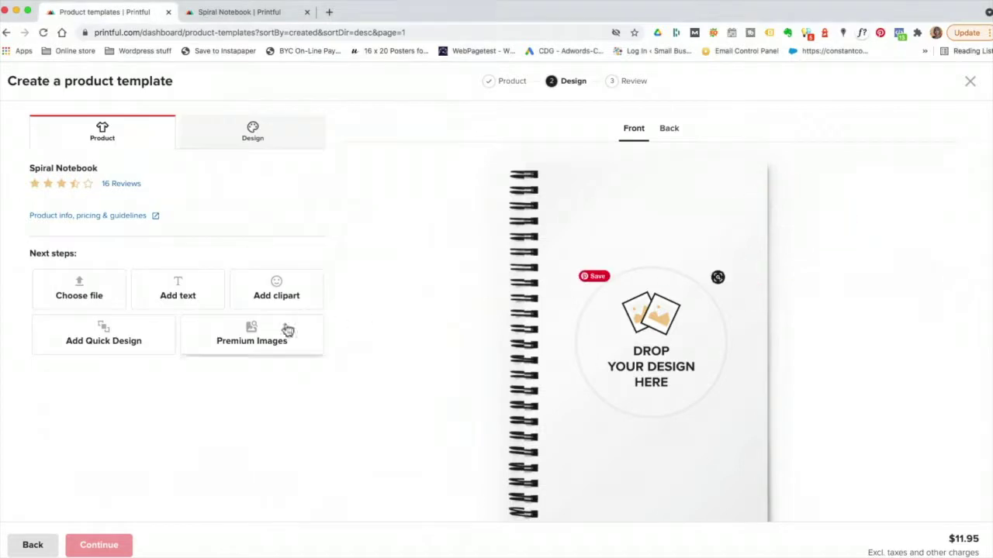
- Place Prosper-front.png from the store's file library on the notebook's front cover and check it against the safe print area
{"action": "left_click", "coordinate": [66, 287]}
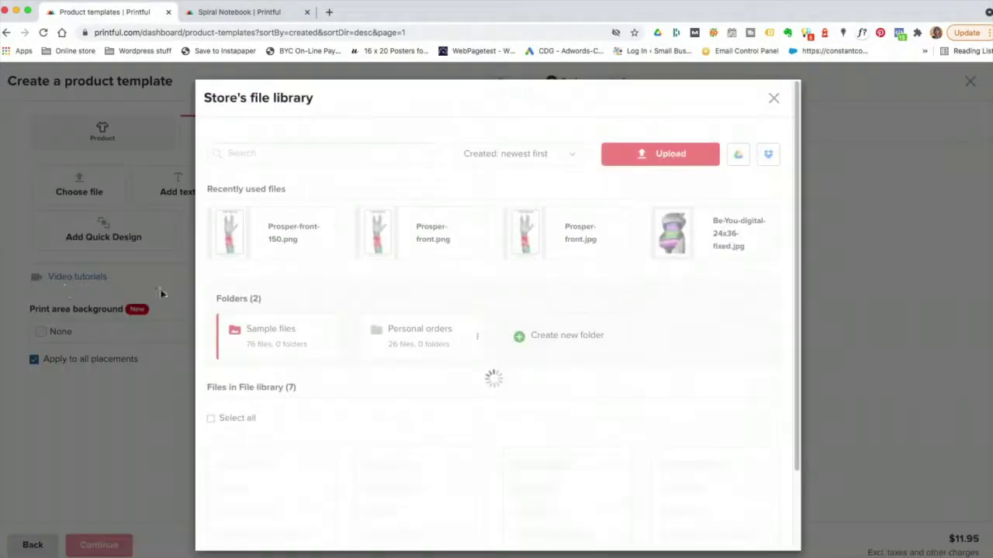
{"action": "mouse_move", "coordinate": [444, 244]}
{"action": "left_click", "coordinate": [405, 238]}
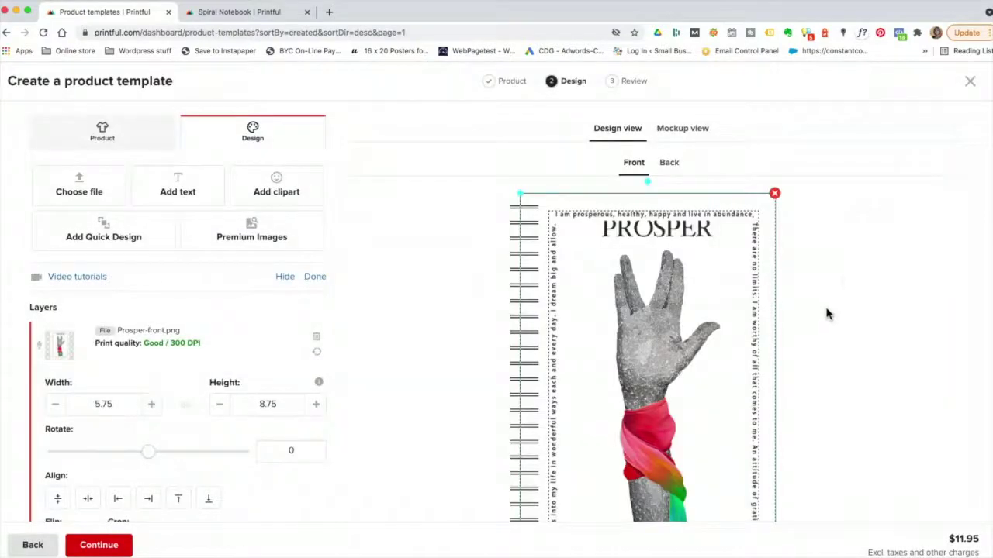
{"action": "scroll", "coordinate": [842, 282], "scroll_direction": "down", "scroll_amount": 2}
{"action": "left_click", "coordinate": [855, 281]}
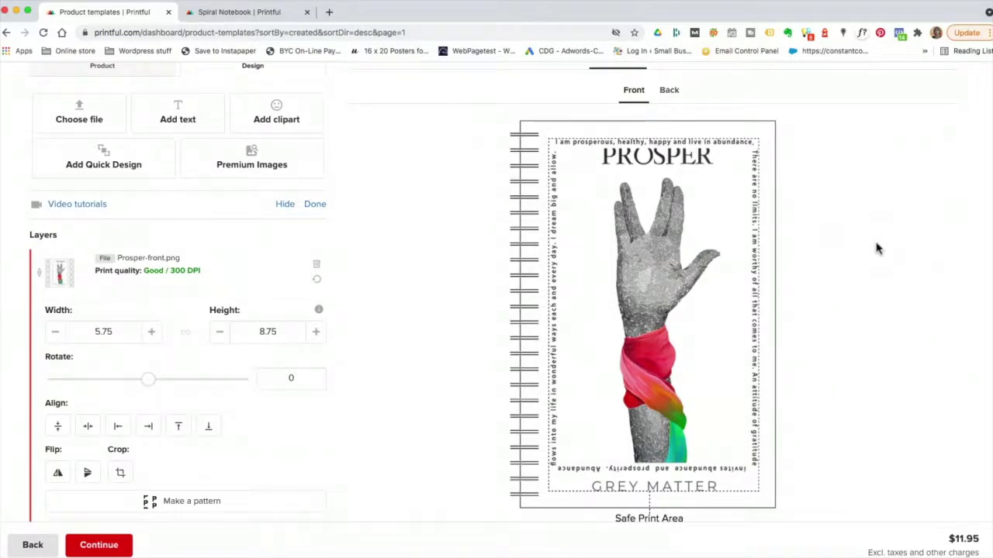
- Upload Prosper-back.jpg from the Finder notebook folder onto the notebook's back cover
{"action": "left_click", "coordinate": [670, 91]}
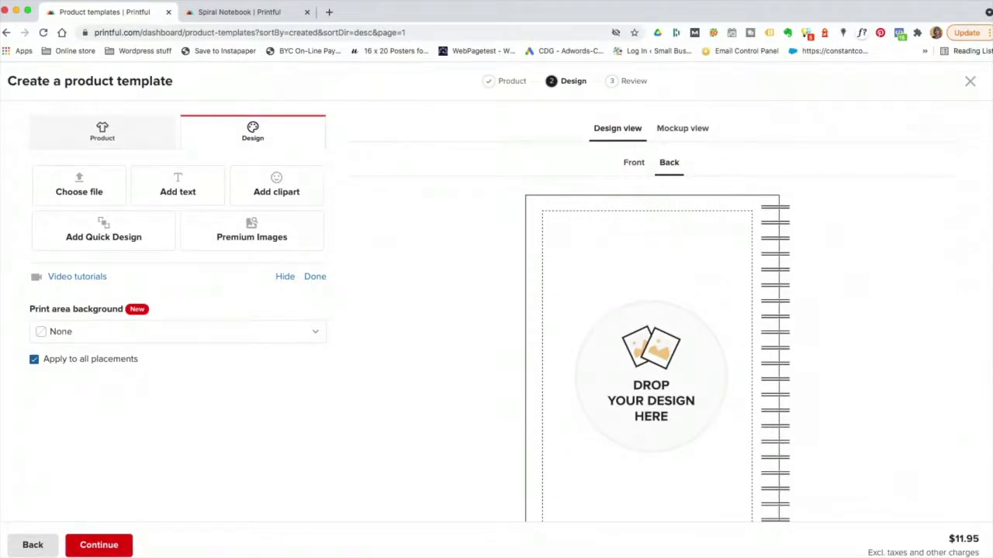
{"action": "key", "text": "super+Tab"}
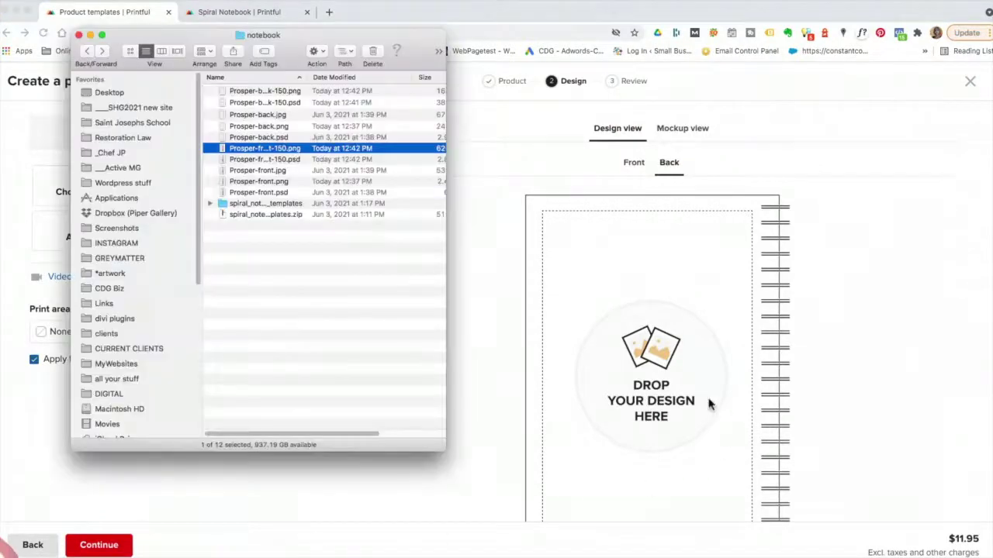
{"action": "left_click", "coordinate": [242, 115]}
{"action": "left_click_drag", "start_coordinate": [227, 118], "coordinate": [664, 373]}
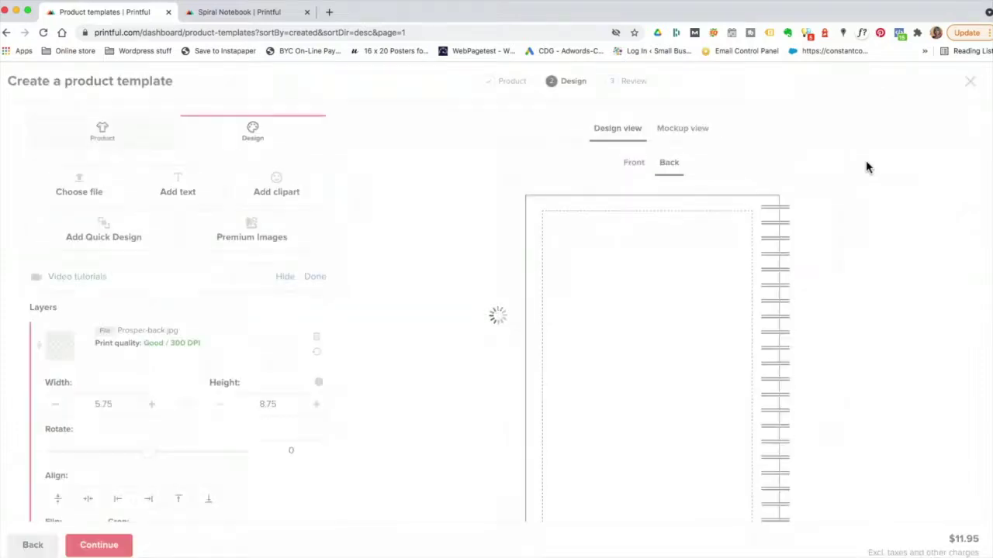
{"action": "left_click", "coordinate": [871, 217]}
- Check the back cover against the safe print area and barcode, and preview both covers in Mockup view
{"action": "scroll", "coordinate": [875, 235], "scroll_direction": "down", "scroll_amount": 2}
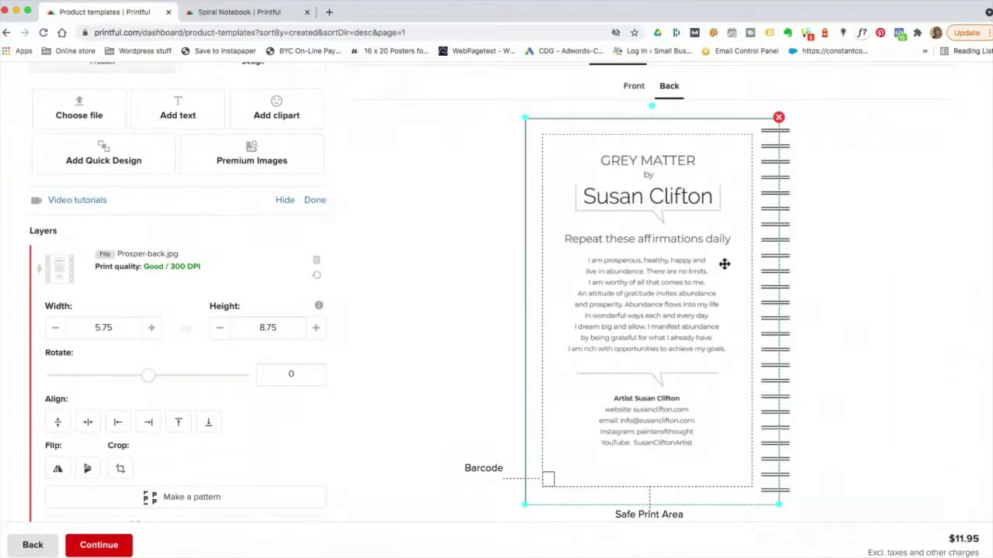
{"action": "scroll", "coordinate": [891, 184], "scroll_direction": "down", "scroll_amount": 1}
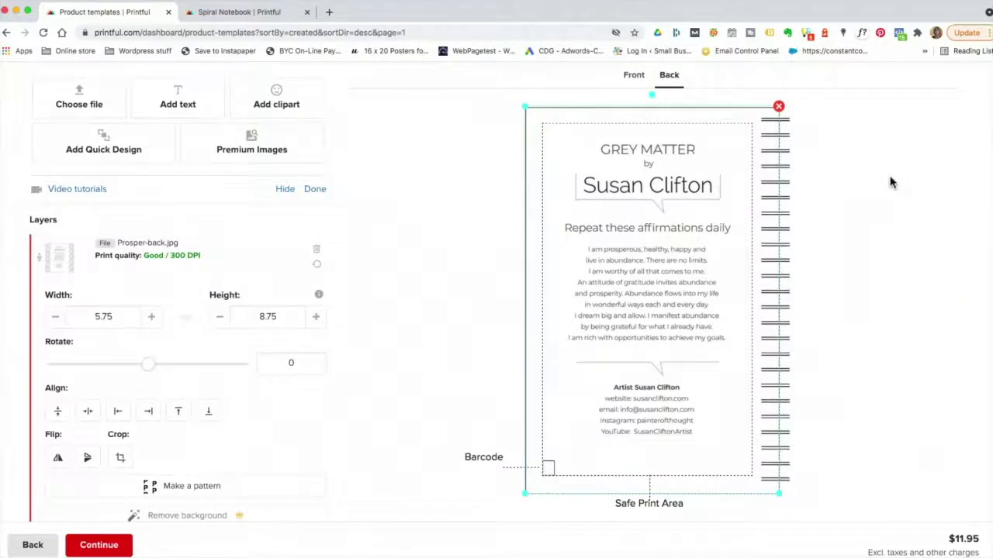
{"action": "scroll", "coordinate": [890, 183], "scroll_direction": "up", "scroll_amount": 1}
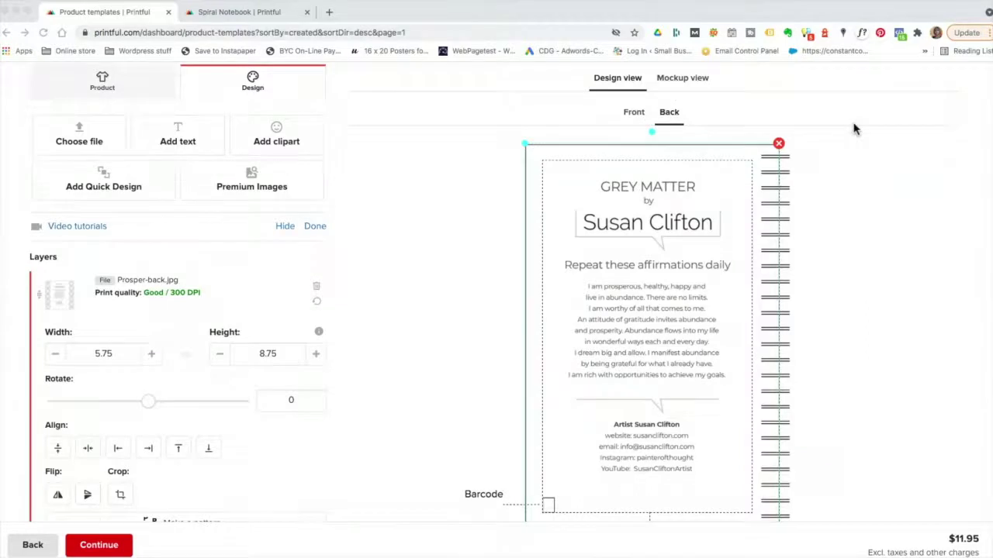
{"action": "scroll", "coordinate": [847, 220], "scroll_direction": "up", "scroll_amount": 1}
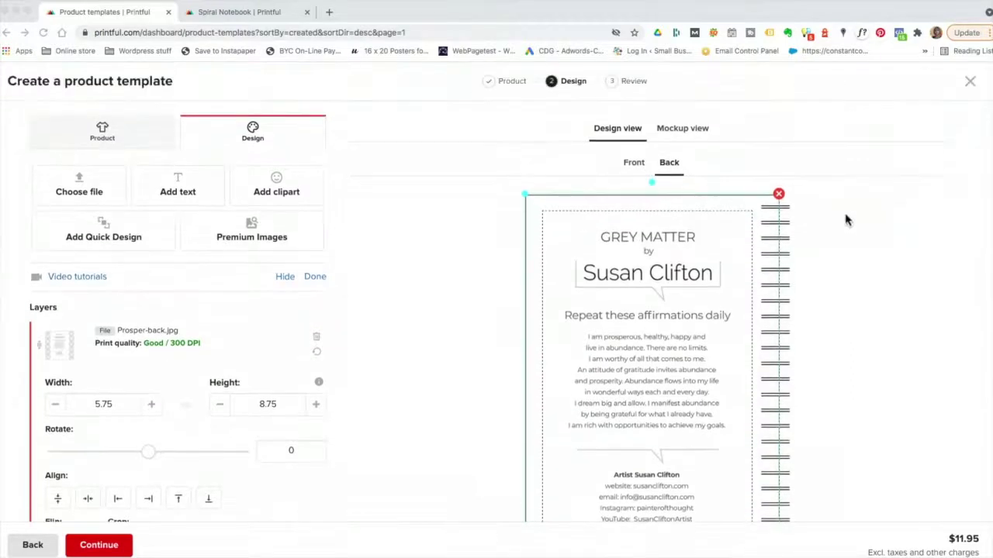
{"action": "left_click", "coordinate": [677, 130]}
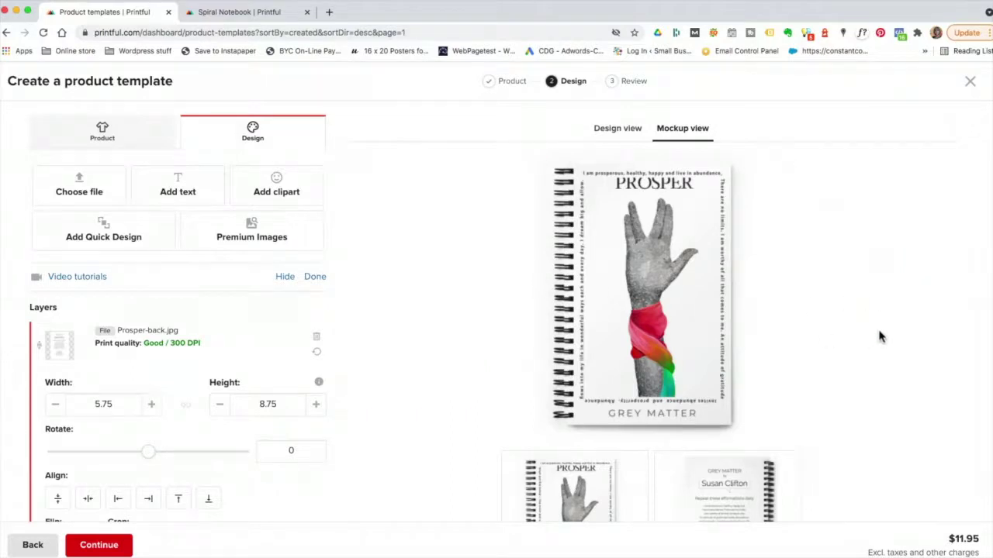
{"action": "scroll", "coordinate": [879, 337], "scroll_direction": "down", "scroll_amount": 5}
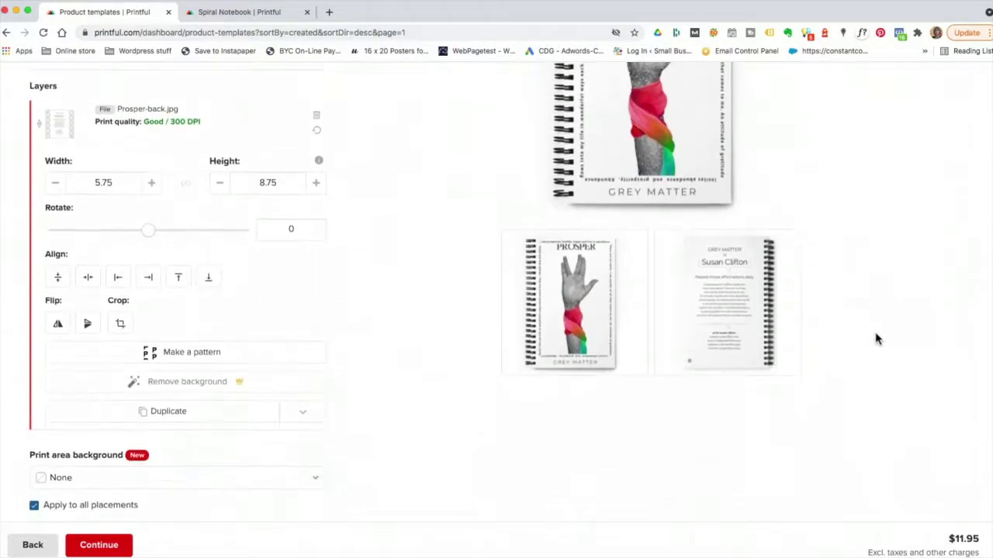
- Continue to the review, title the product template "Prosper Spiral notebook", and save it
{"action": "left_click", "coordinate": [110, 547]}
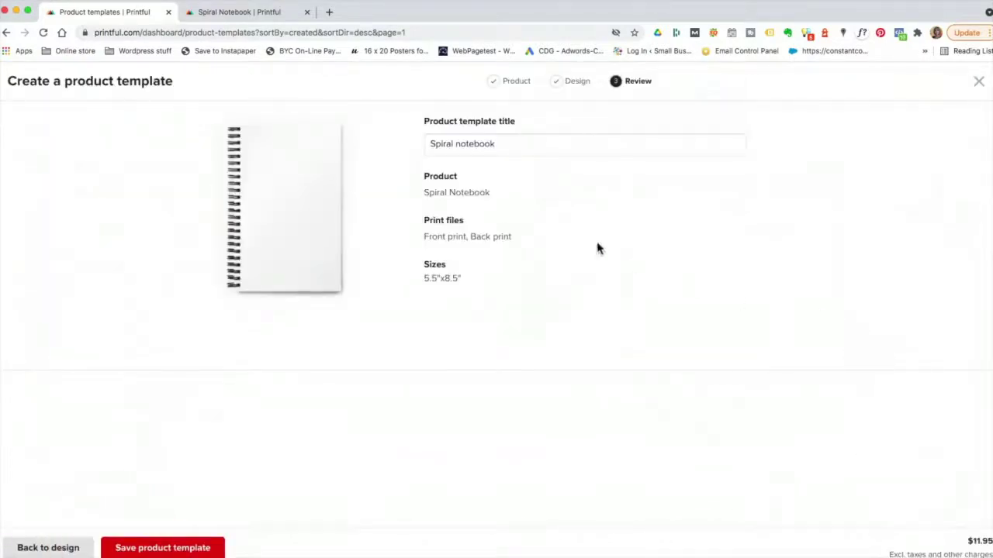
{"action": "left_click", "coordinate": [428, 145]}
{"action": "type", "text": "Pros"}
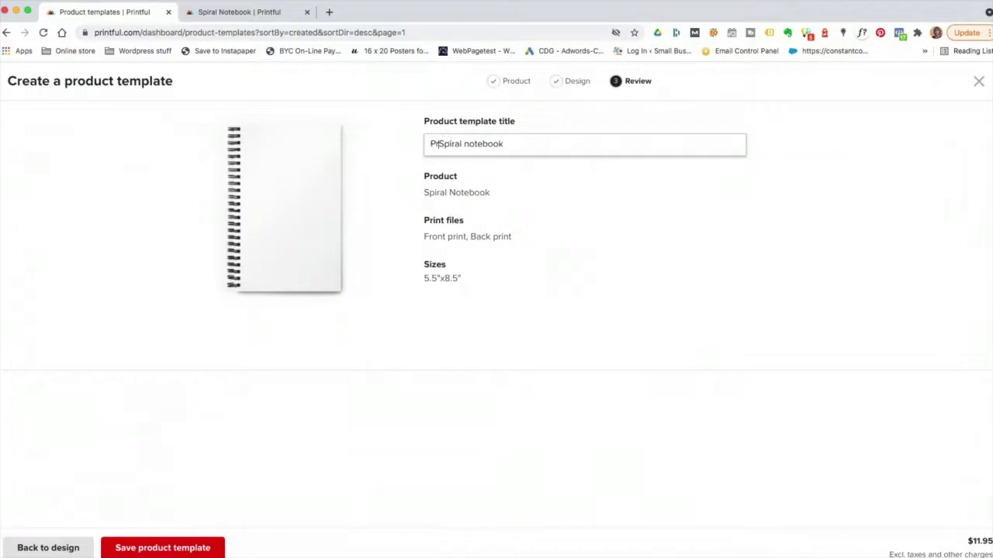
{"action": "type", "text": "per"}
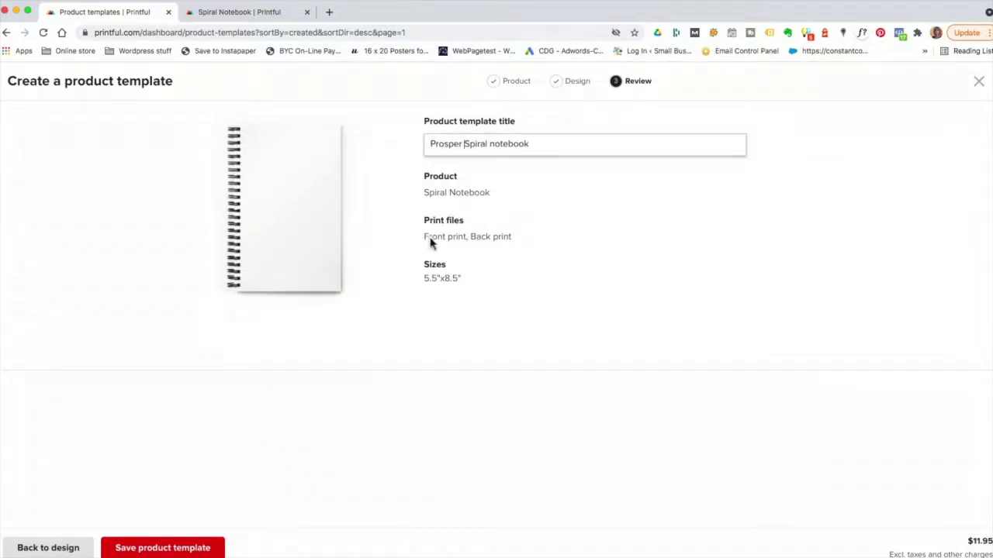
{"action": "mouse_move", "coordinate": [498, 245]}
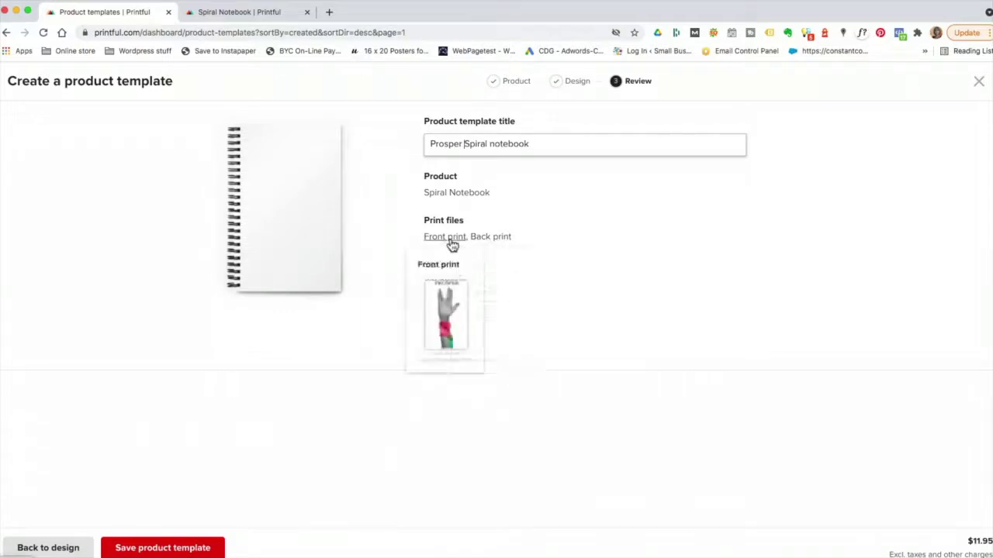
{"action": "left_click", "coordinate": [205, 546]}
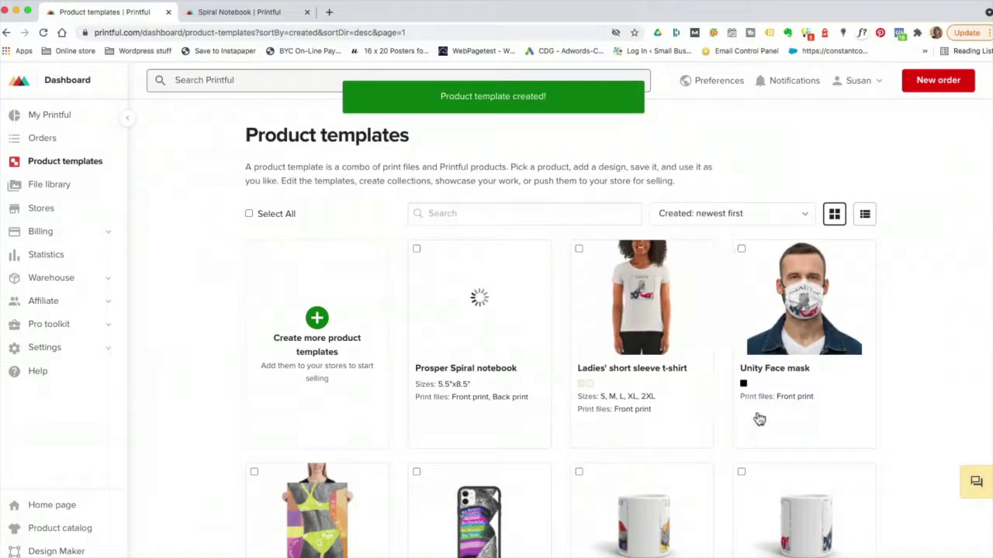
- Start adding the Prosper Spiral notebook template to the store and proceed to choosing its mockup images
{"action": "mouse_move", "coordinate": [532, 310]}
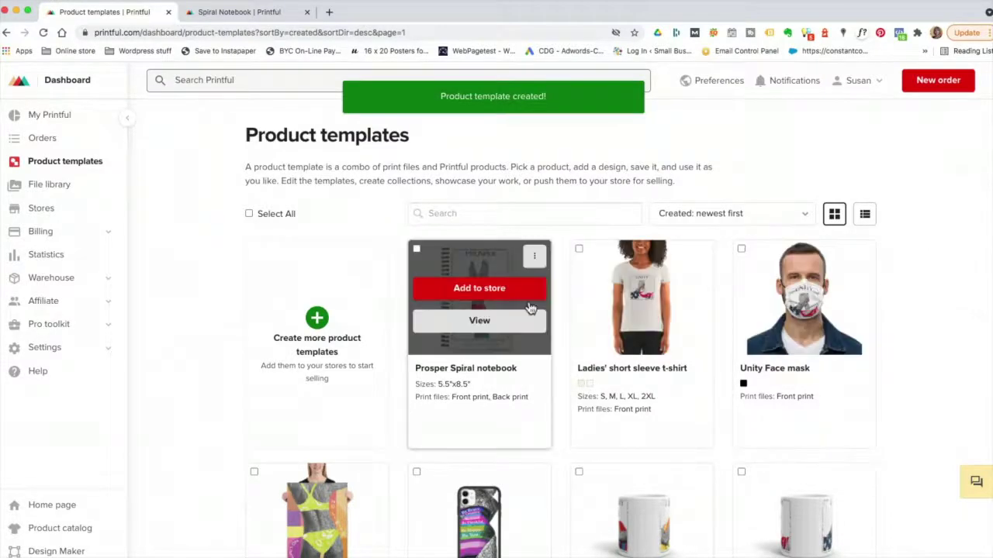
{"action": "left_click", "coordinate": [489, 293]}
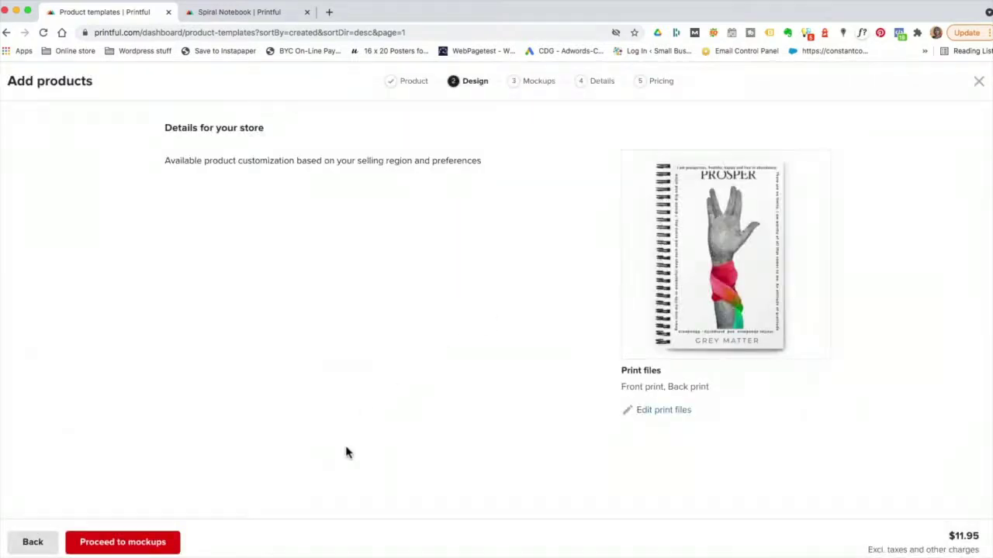
{"action": "left_click", "coordinate": [153, 548]}
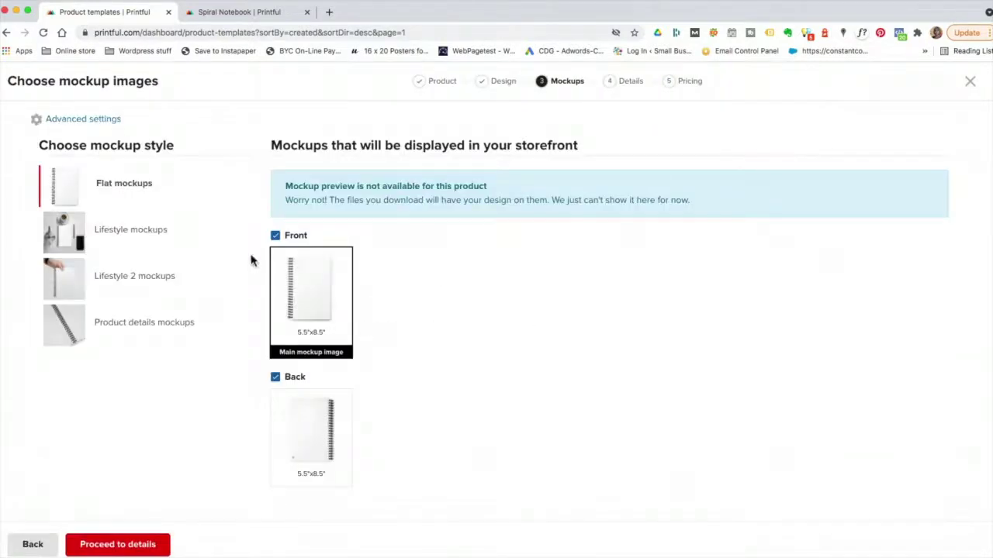
- Compare the Lifestyle and Lifestyle 2 mockup styles, keep Flat mockups for the storefront, and proceed to the product details
{"action": "left_click", "coordinate": [82, 241]}
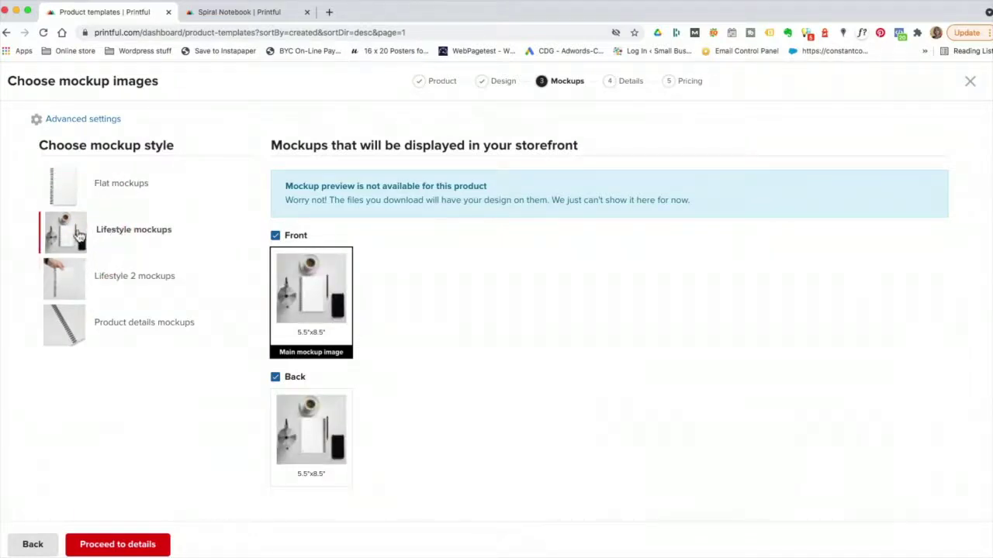
{"action": "left_click", "coordinate": [66, 275]}
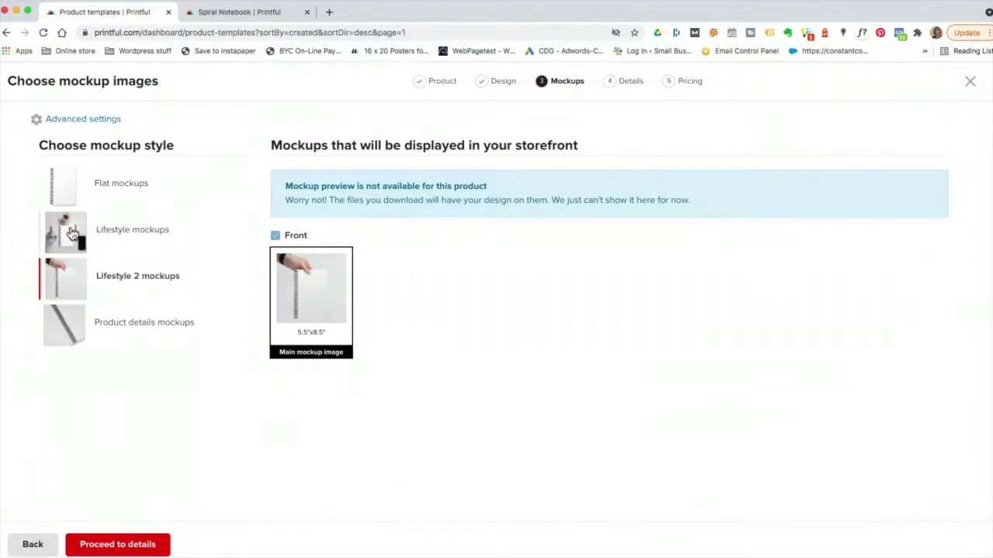
{"action": "left_click", "coordinate": [70, 232]}
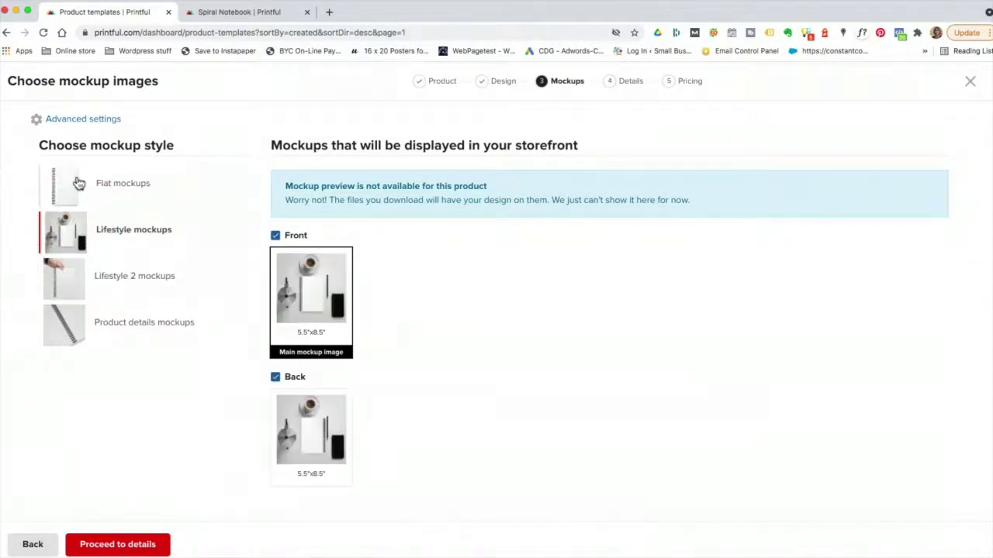
{"action": "left_click", "coordinate": [78, 183]}
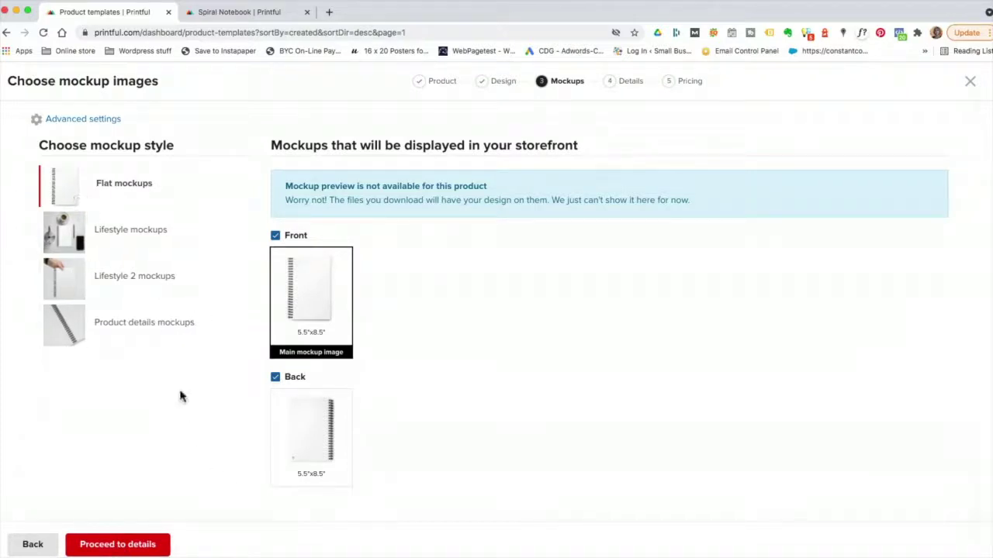
{"action": "left_click", "coordinate": [132, 546]}
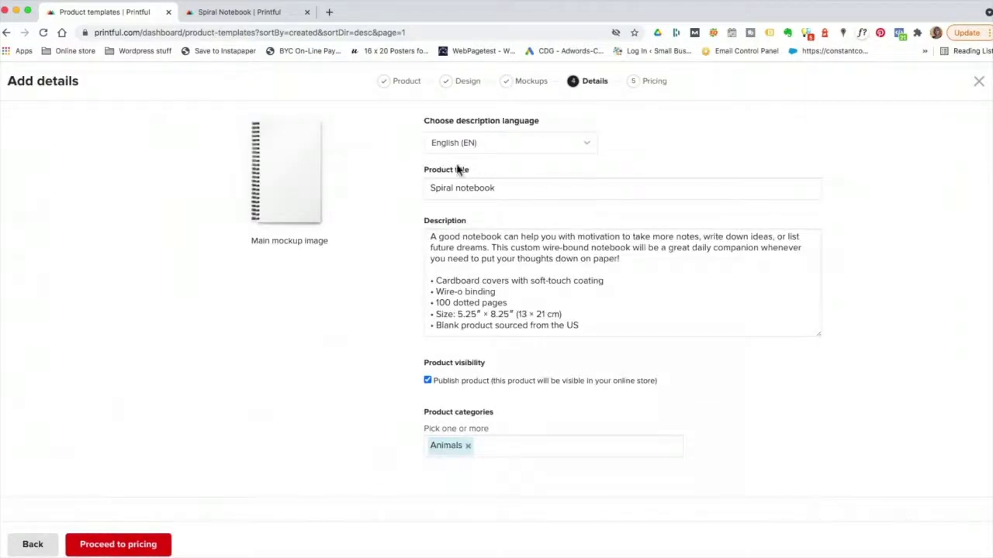
- Change the product title to "Prosper Spiral notebook"
{"action": "left_click", "coordinate": [428, 187]}
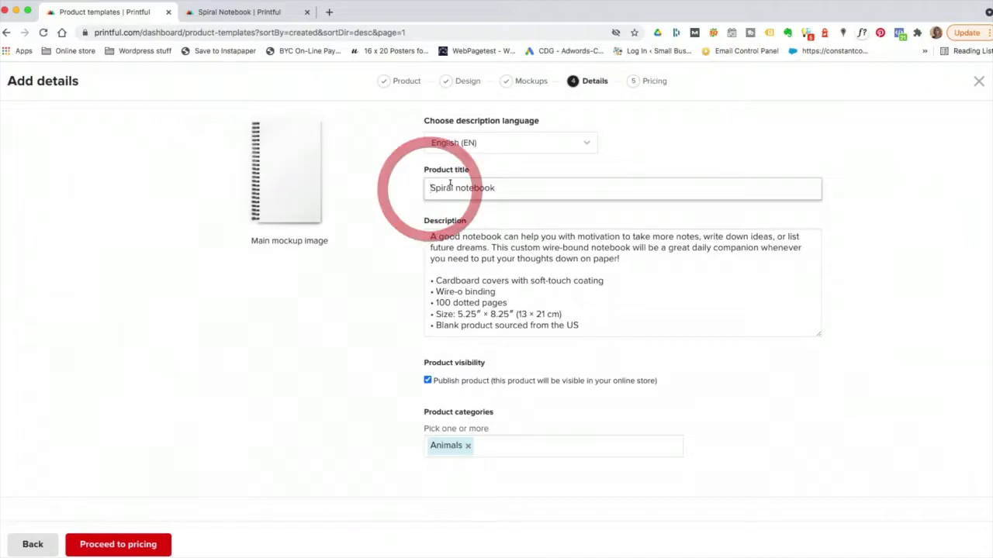
{"action": "type", "text": "Prospe"}
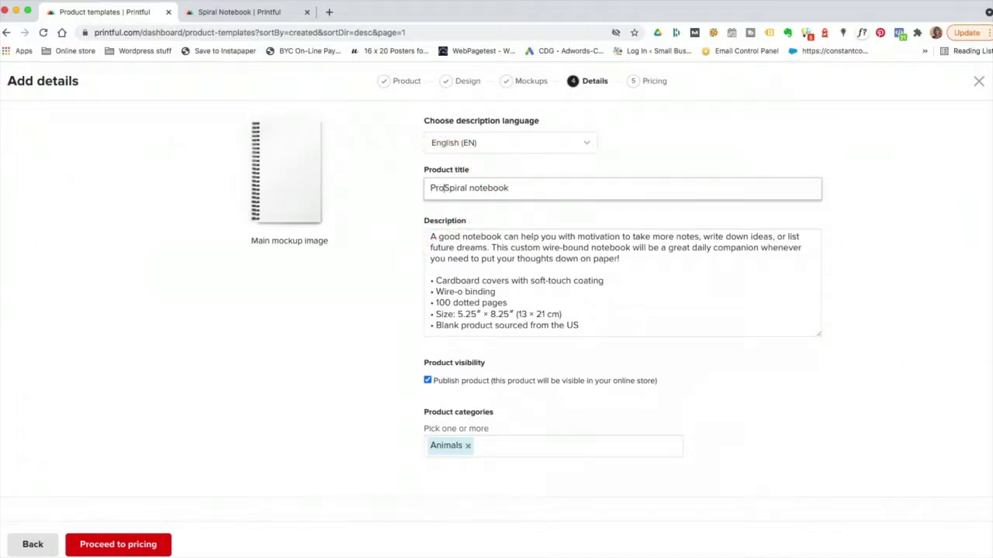
{"action": "type", "text": "r"}
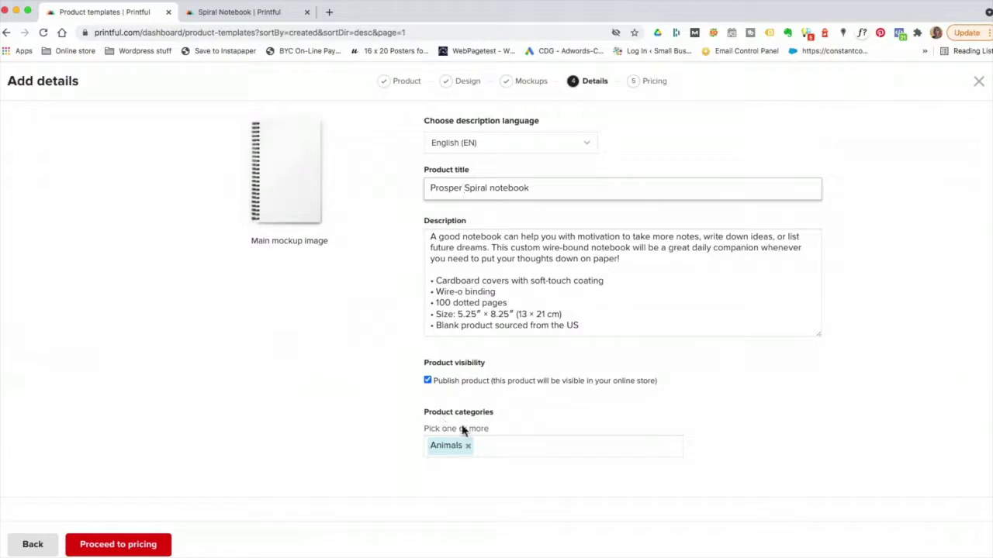
- Replace the Animals product category with Grey Matter Products and proceed to pricing
{"action": "left_click", "coordinate": [468, 454]}
{"action": "left_click", "coordinate": [517, 445]}
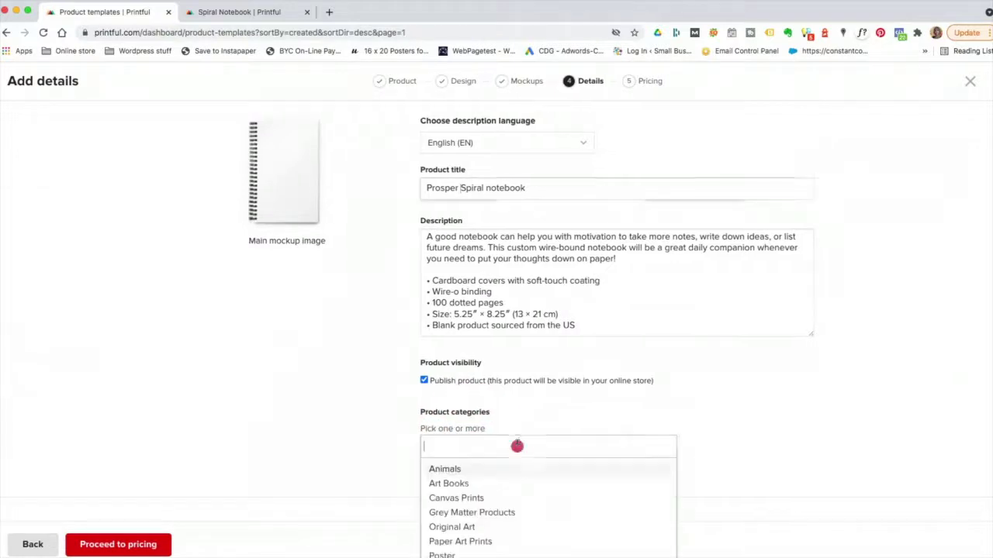
{"action": "scroll", "coordinate": [725, 468], "scroll_direction": "down", "scroll_amount": 1}
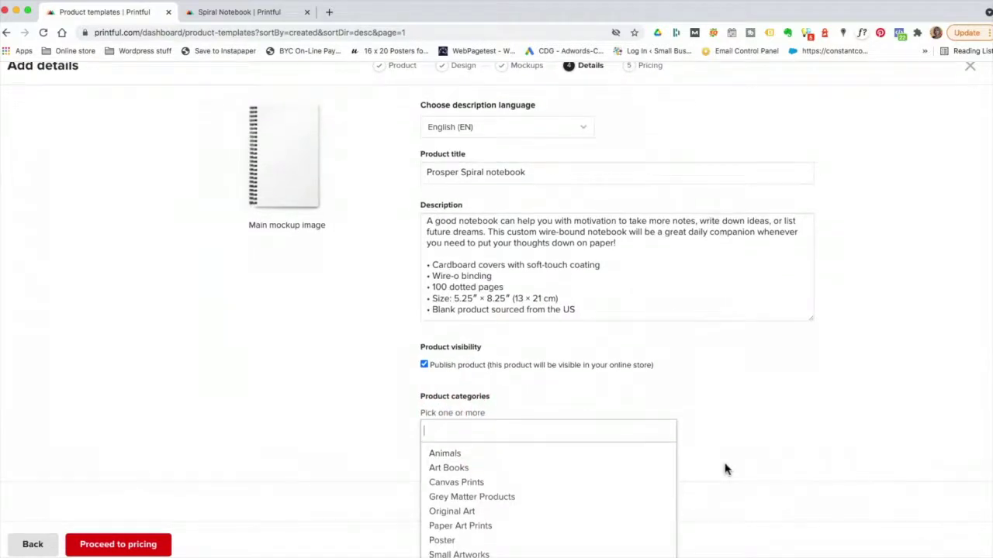
{"action": "left_click", "coordinate": [482, 499]}
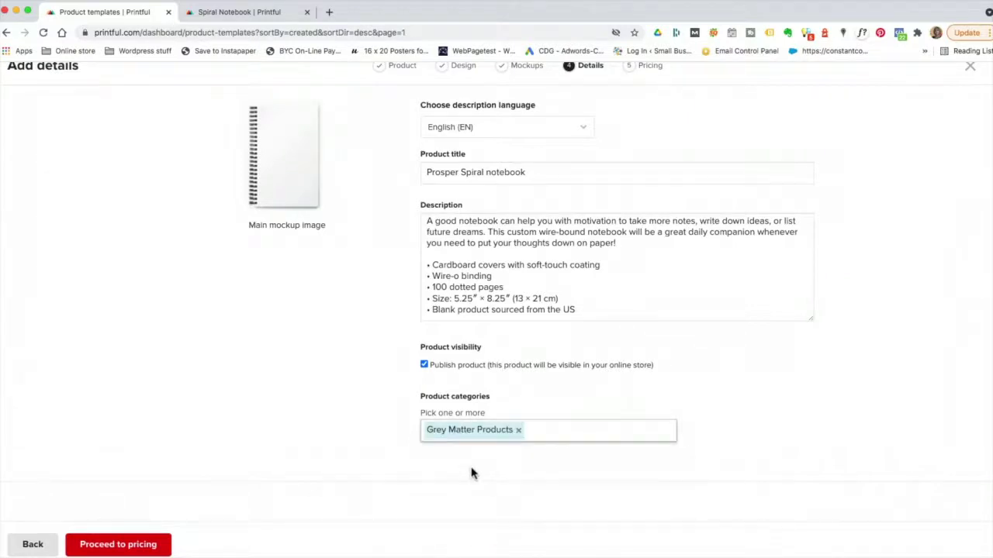
{"action": "left_click", "coordinate": [139, 547]}
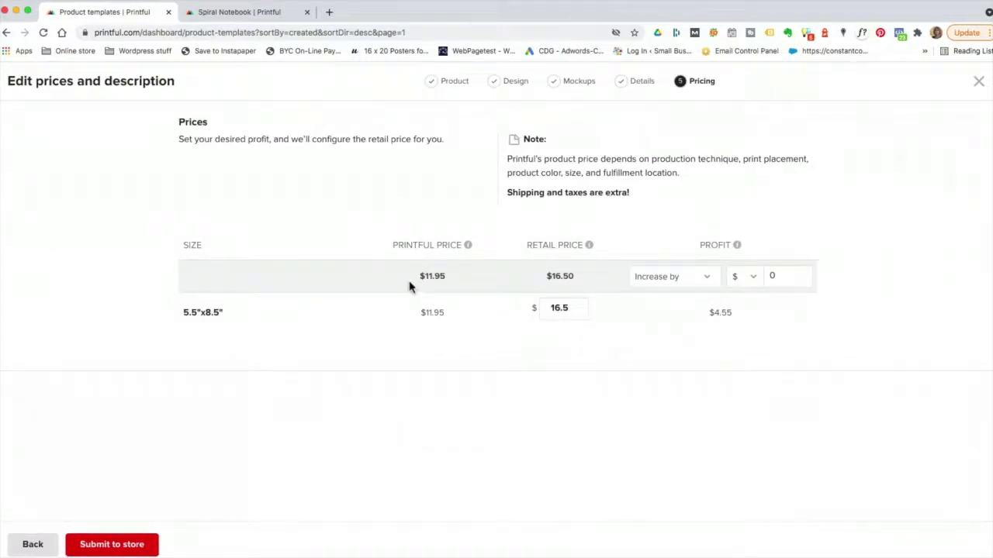
- Increase the notebook's retail price by 20% and submit the product to the store
{"action": "left_click_drag", "start_coordinate": [423, 275], "coordinate": [447, 279]}
{"action": "left_click_drag", "start_coordinate": [551, 276], "coordinate": [589, 284]}
{"action": "left_click", "coordinate": [706, 281]}
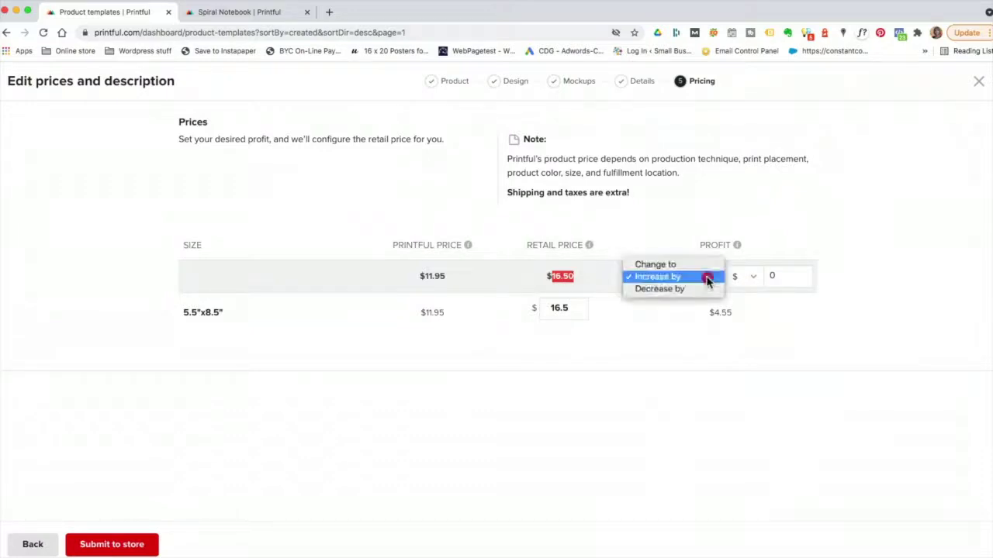
{"action": "left_click", "coordinate": [703, 281]}
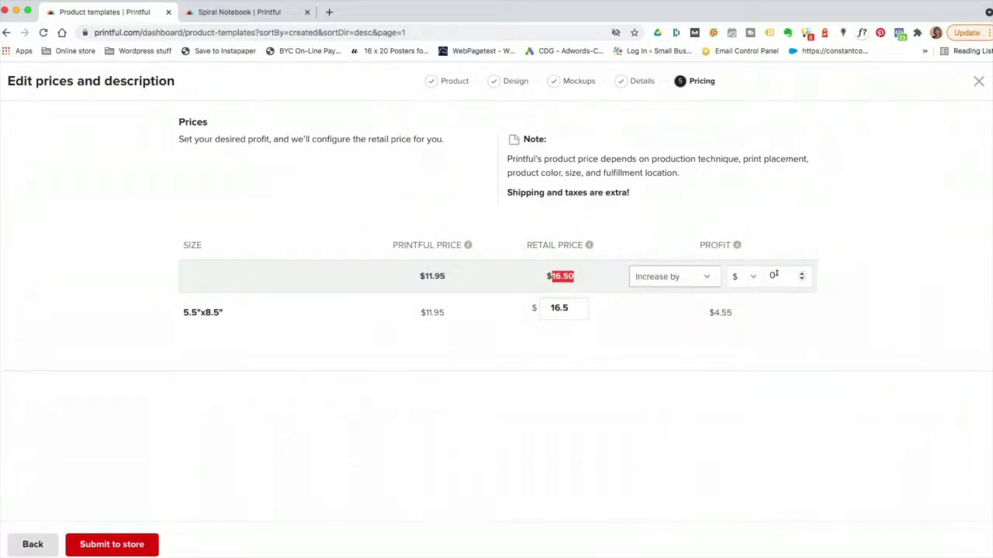
{"action": "left_click", "coordinate": [771, 277]}
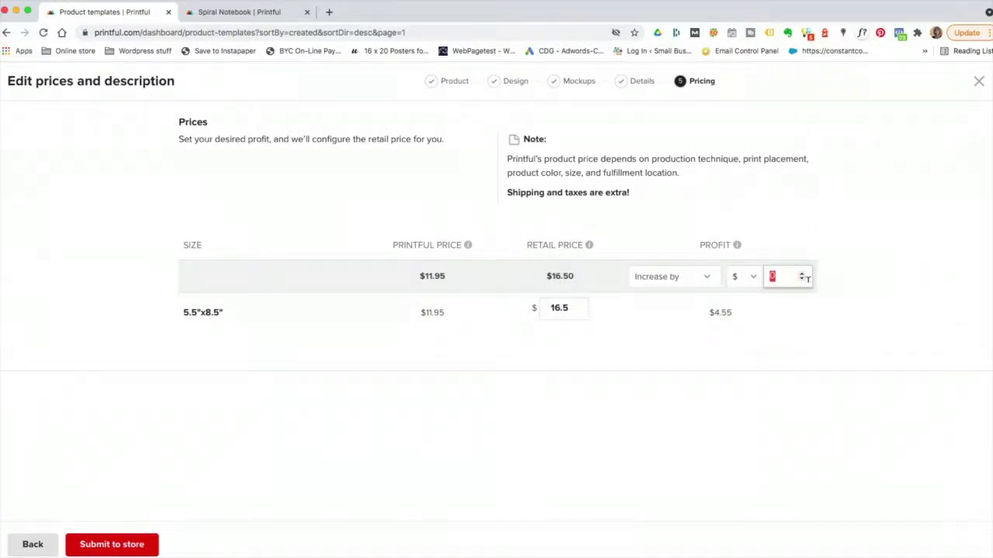
{"action": "left_click", "coordinate": [741, 281]}
{"action": "left_click", "coordinate": [746, 288]}
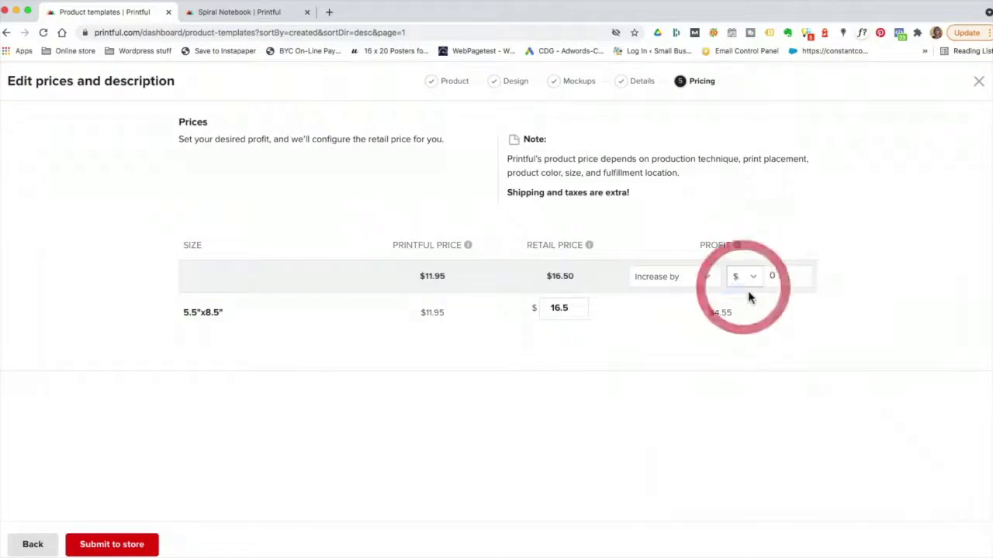
{"action": "left_click", "coordinate": [771, 275]}
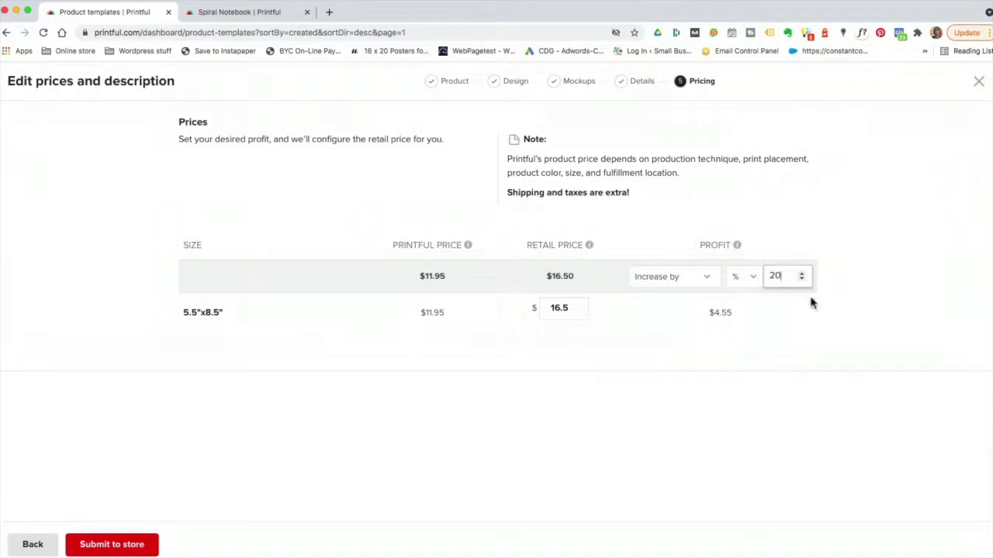
{"action": "key", "text": "Tab"}
{"action": "left_click", "coordinate": [850, 312]}
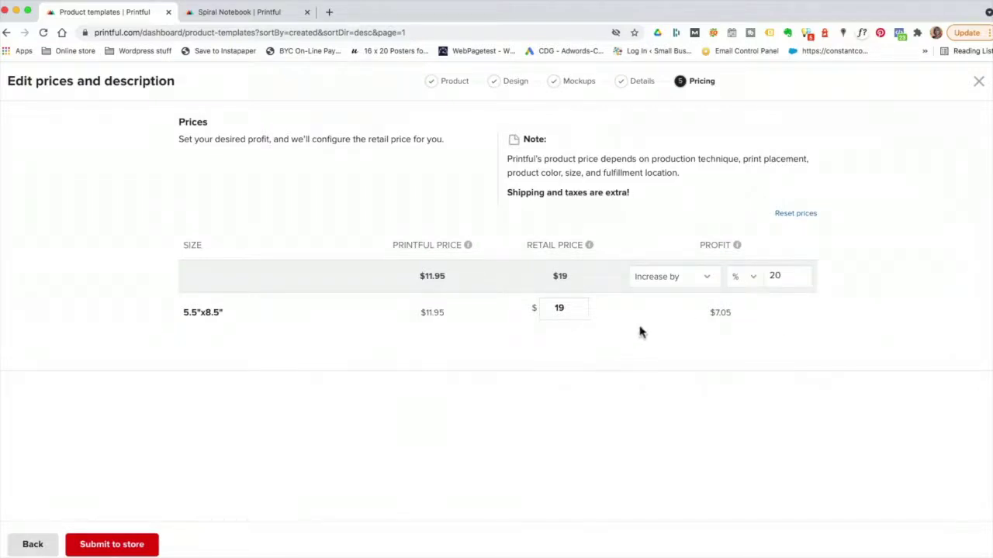
{"action": "left_click", "coordinate": [134, 546]}
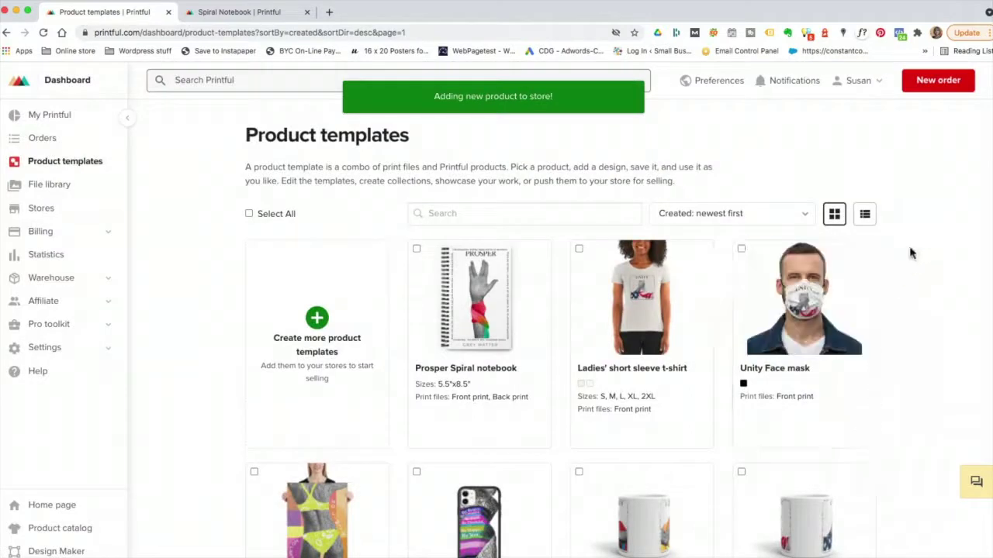
- Switch to the artist's online store and look for the new notebook in the shop's Grey Matter Products category
{"action": "scroll", "coordinate": [911, 283], "scroll_direction": "down", "scroll_amount": 1}
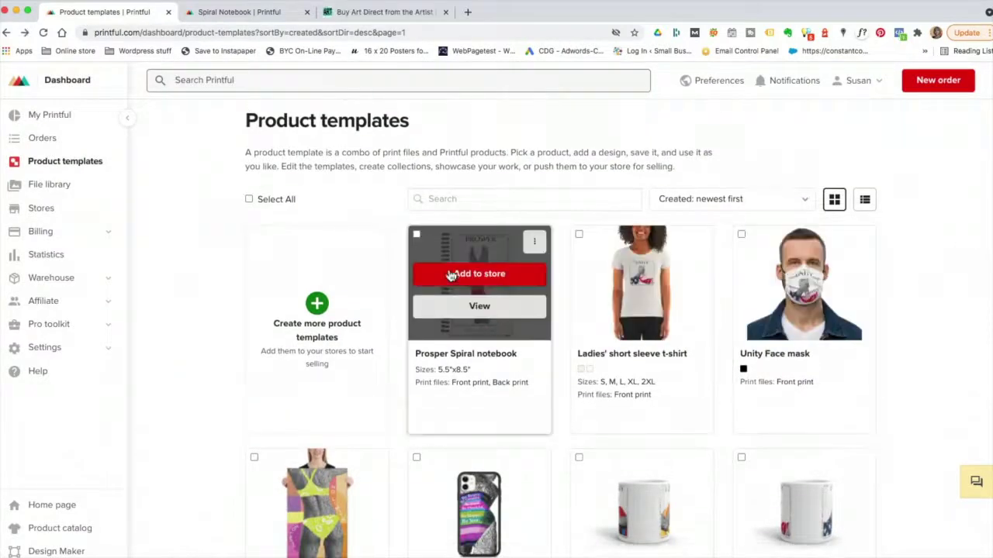
{"action": "mouse_move", "coordinate": [456, 353]}
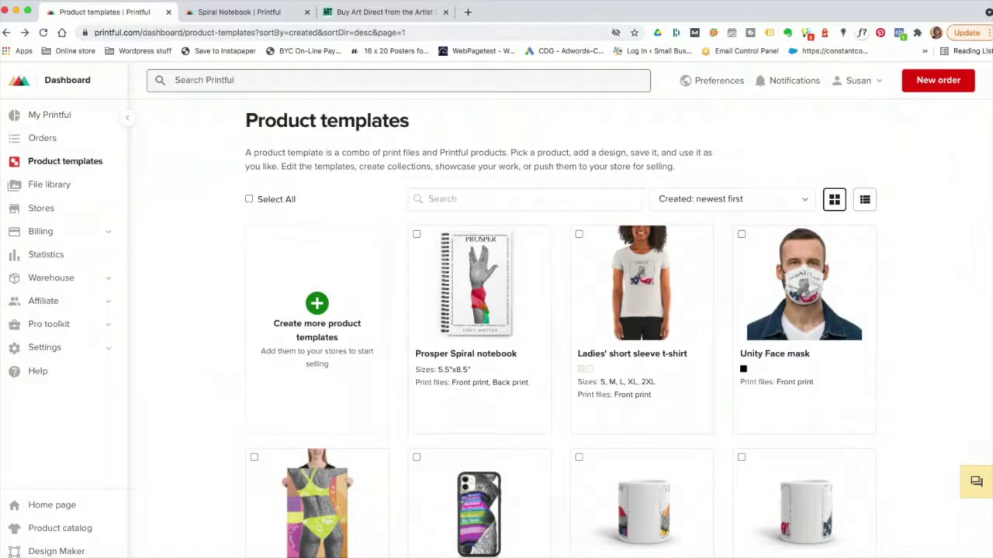
{"action": "left_click", "coordinate": [407, 12]}
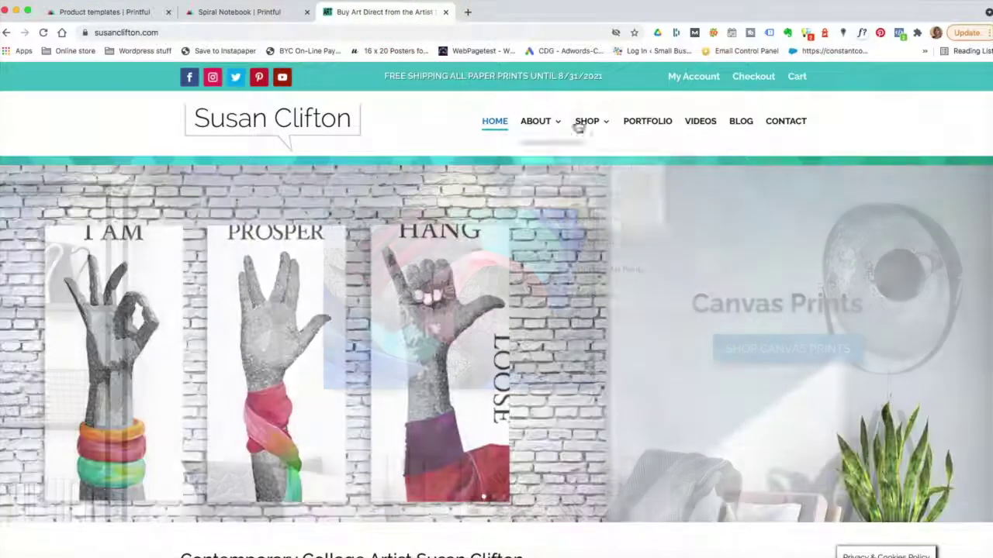
{"action": "mouse_move", "coordinate": [590, 124]}
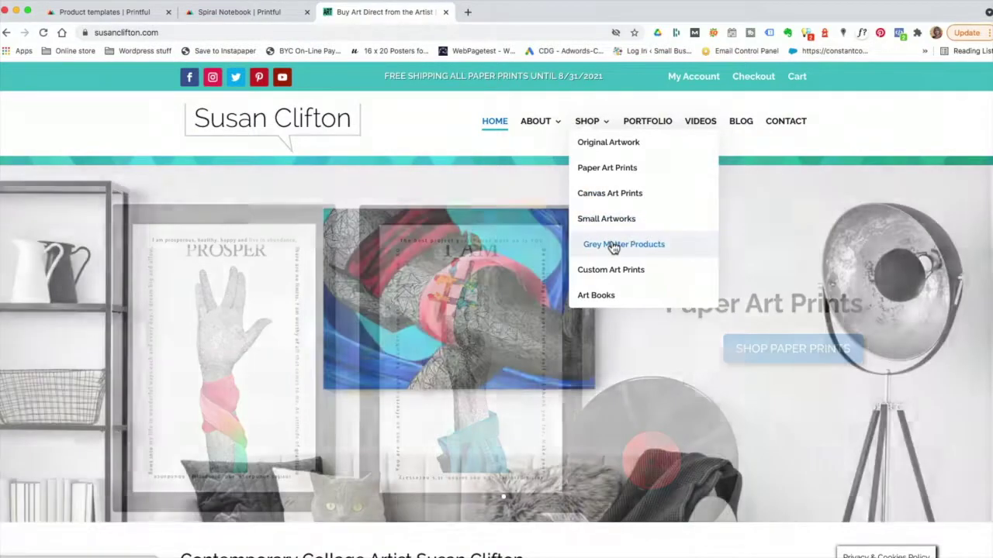
{"action": "left_click", "coordinate": [612, 245]}
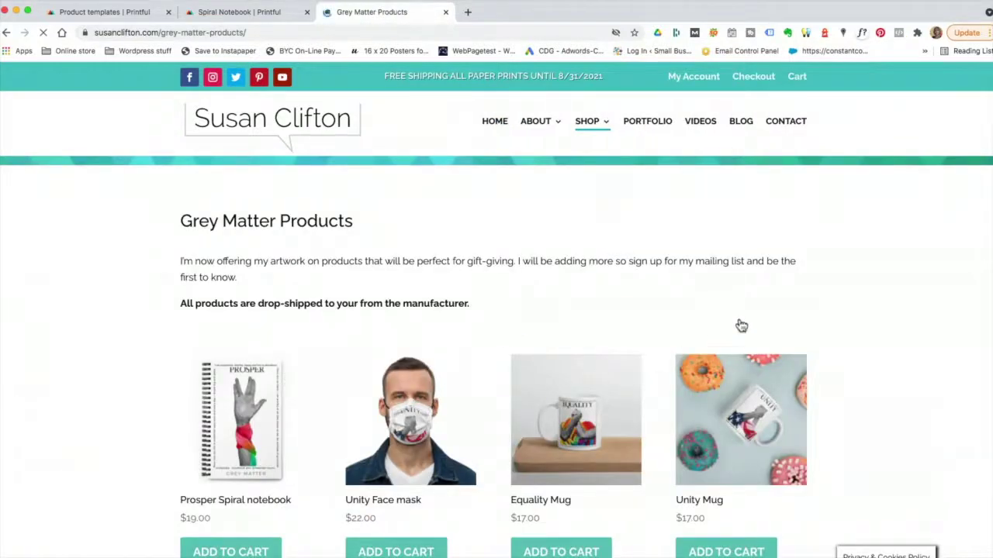
{"action": "scroll", "coordinate": [851, 314], "scroll_direction": "down", "scroll_amount": 5}
{"action": "scroll", "coordinate": [853, 301], "scroll_direction": "down", "scroll_amount": 1}
{"action": "scroll", "coordinate": [818, 303], "scroll_direction": "up", "scroll_amount": 2}
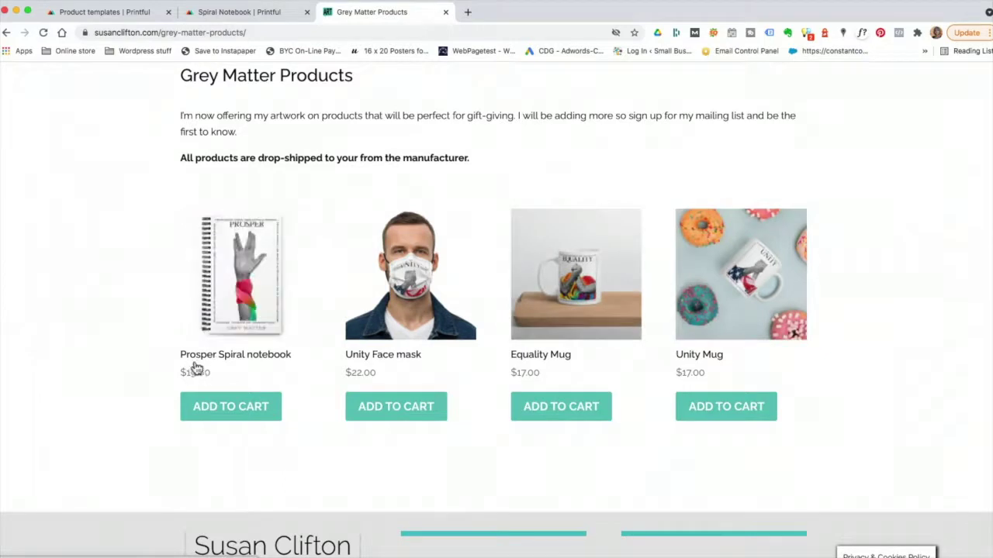
- Open the Prosper Spiral notebook's store page and review its images, description and related products
{"action": "left_click", "coordinate": [240, 313]}
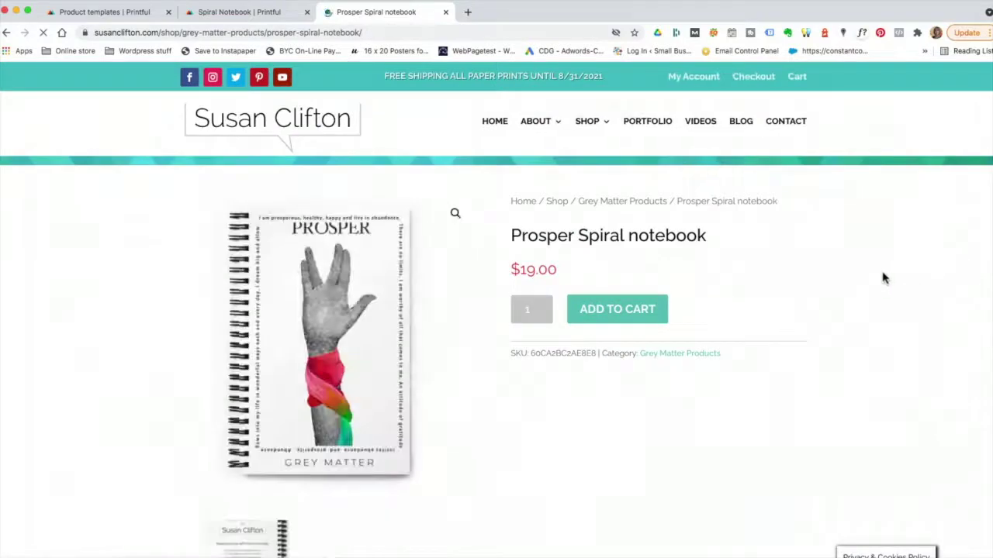
{"action": "scroll", "coordinate": [882, 278], "scroll_direction": "down", "scroll_amount": 2}
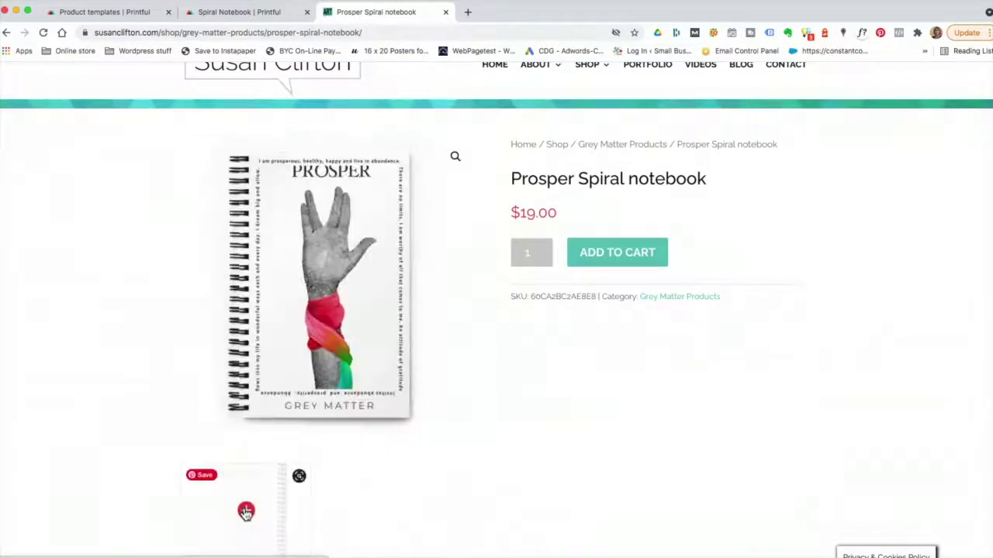
{"action": "scroll", "coordinate": [861, 334], "scroll_direction": "down", "scroll_amount": 5}
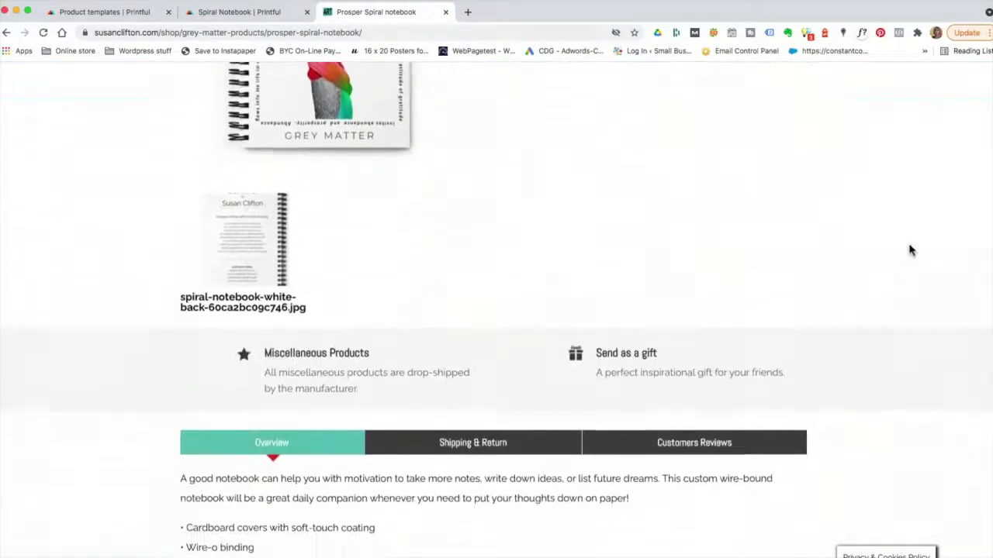
{"action": "scroll", "coordinate": [911, 250], "scroll_direction": "down", "scroll_amount": 3}
{"action": "left_click_drag", "start_coordinate": [181, 339], "coordinate": [359, 473]}
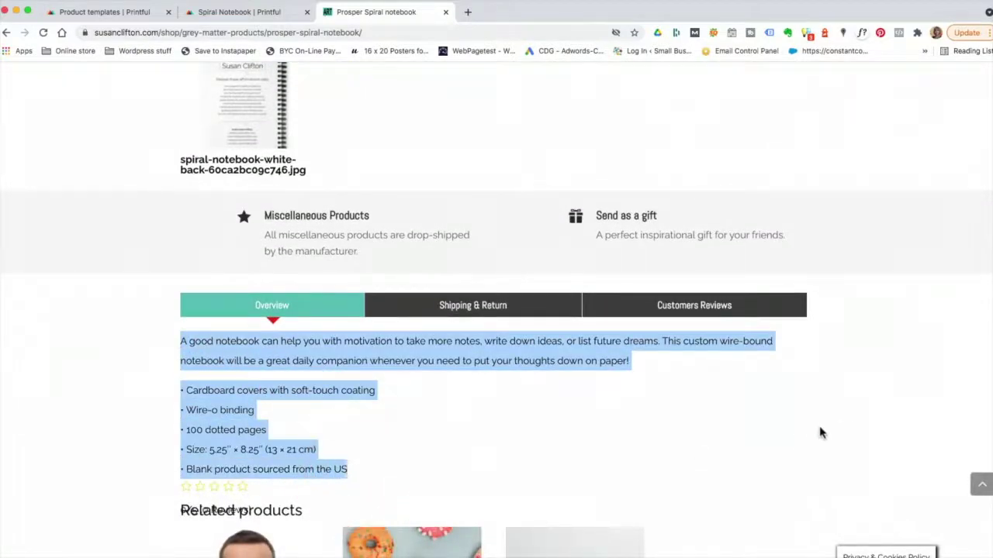
{"action": "scroll", "coordinate": [819, 428], "scroll_direction": "down", "scroll_amount": 3}
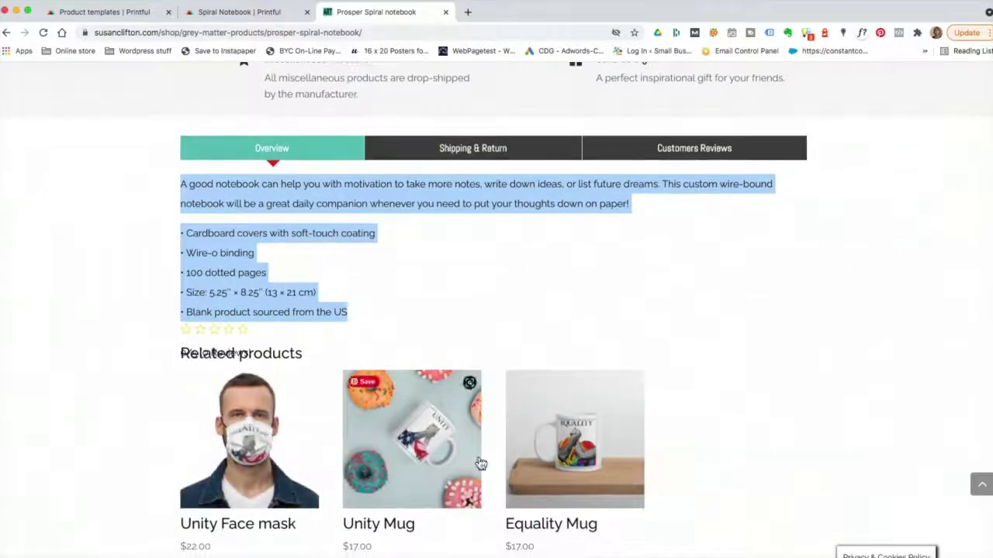
{"action": "scroll", "coordinate": [819, 399], "scroll_direction": "up", "scroll_amount": 10}
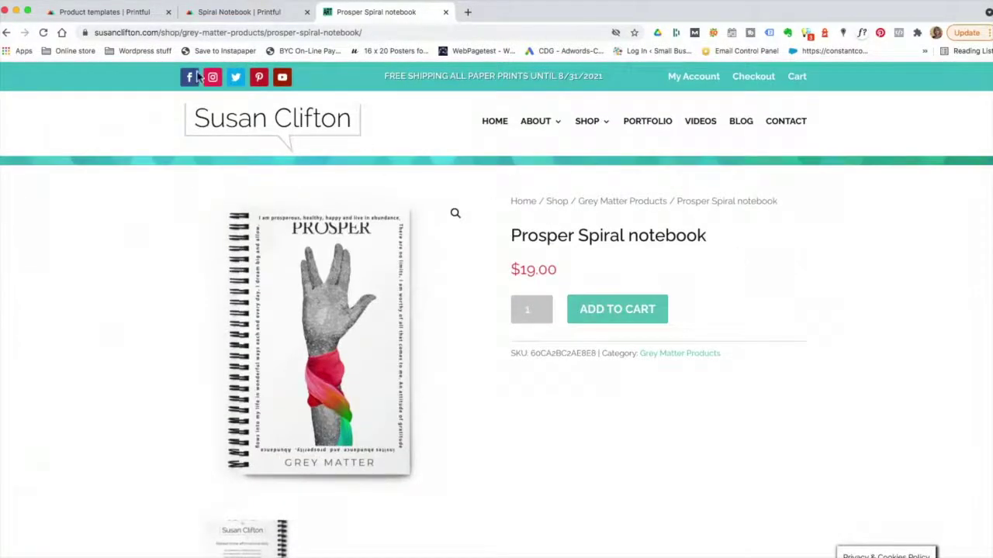
- Switch to Printful and open the mockup download options of the Prosper Spiral notebook template
{"action": "left_click", "coordinate": [100, 16]}
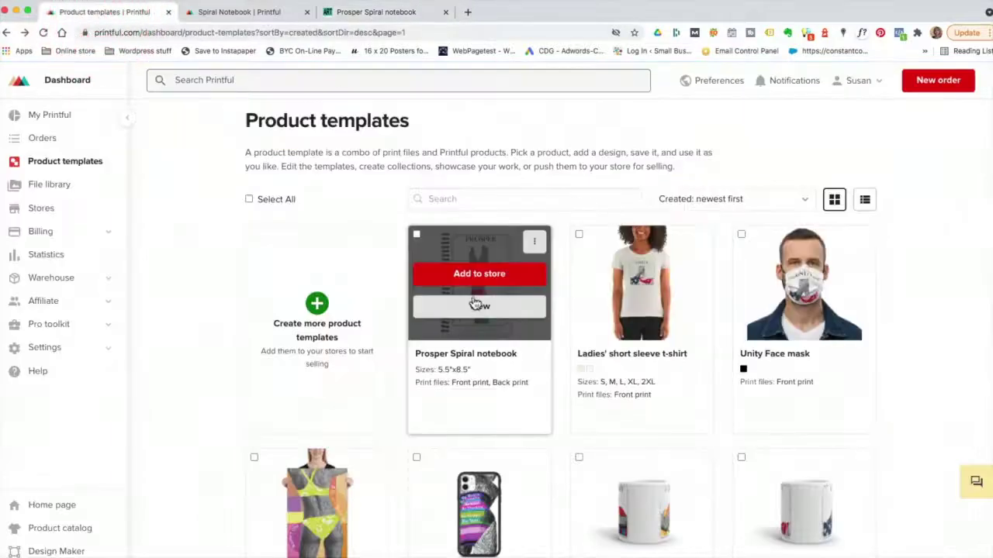
{"action": "left_click", "coordinate": [476, 306]}
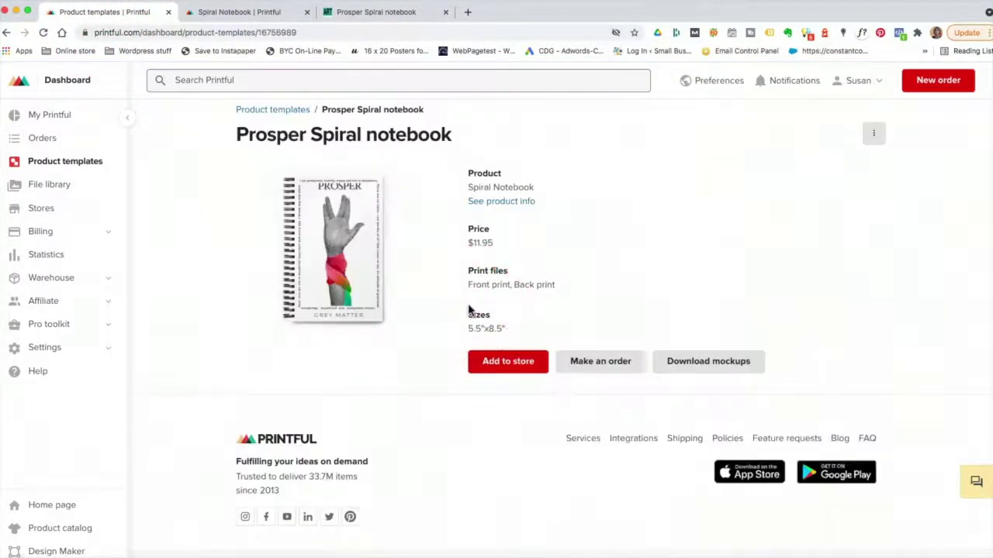
{"action": "left_click", "coordinate": [724, 366]}
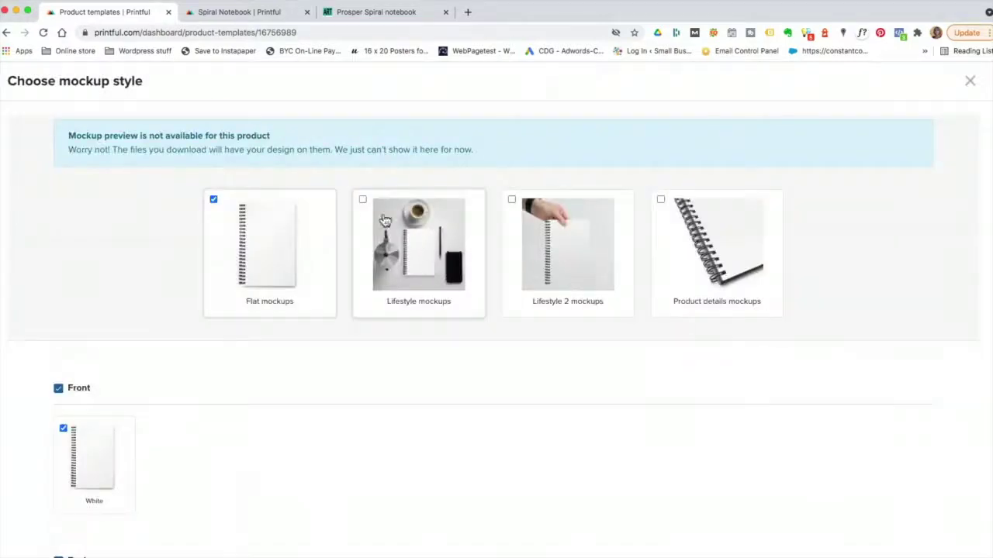
- Add the Lifestyle, Lifestyle 2 and Product details mockup styles and generate all mockups in JPG format
{"action": "left_click", "coordinate": [365, 203]}
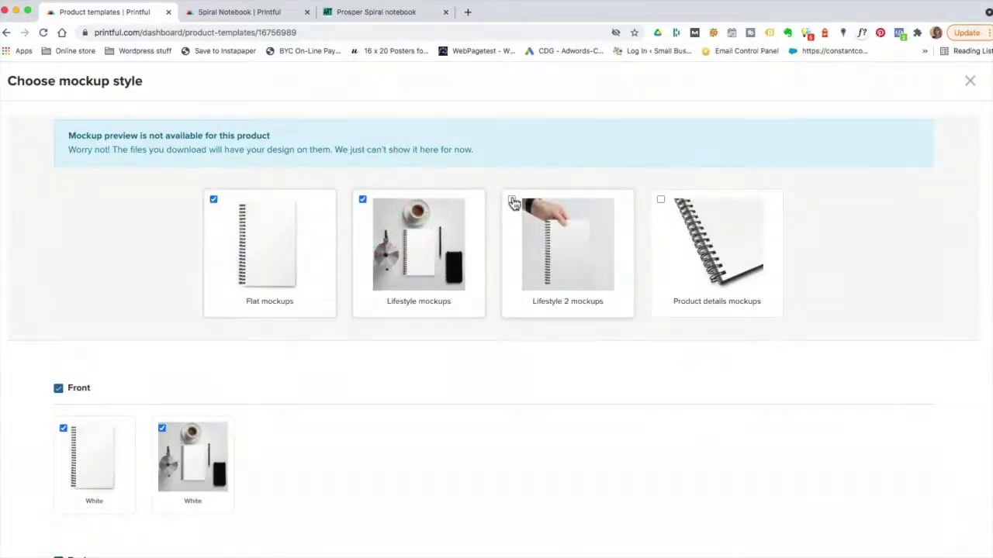
{"action": "left_click", "coordinate": [512, 199]}
{"action": "left_click", "coordinate": [660, 201]}
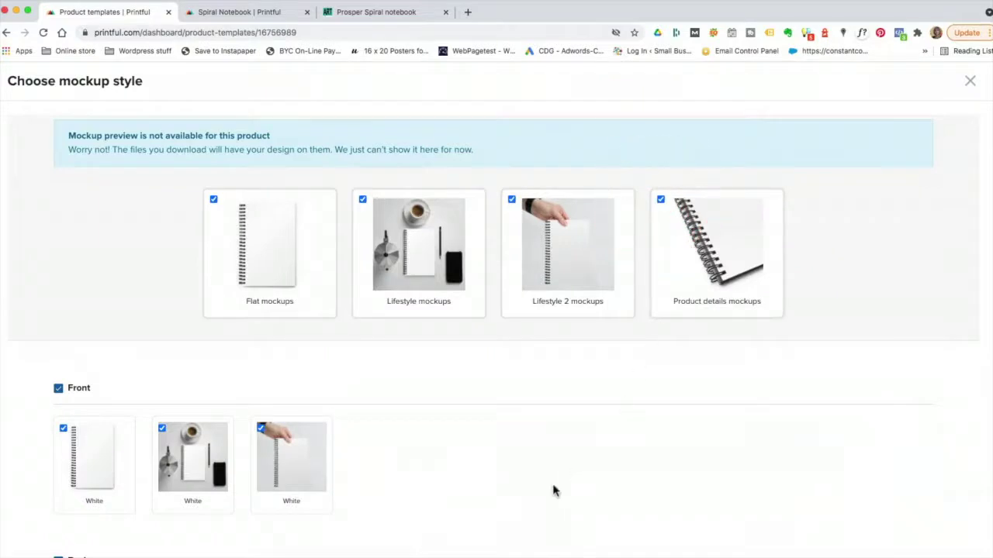
{"action": "scroll", "coordinate": [546, 483], "scroll_direction": "down", "scroll_amount": 8}
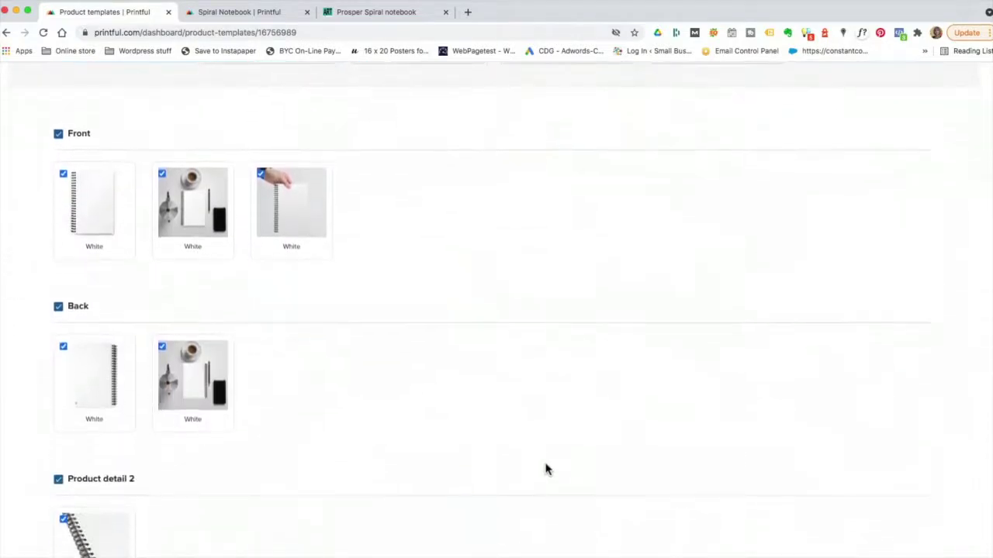
{"action": "scroll", "coordinate": [545, 469], "scroll_direction": "down", "scroll_amount": 5}
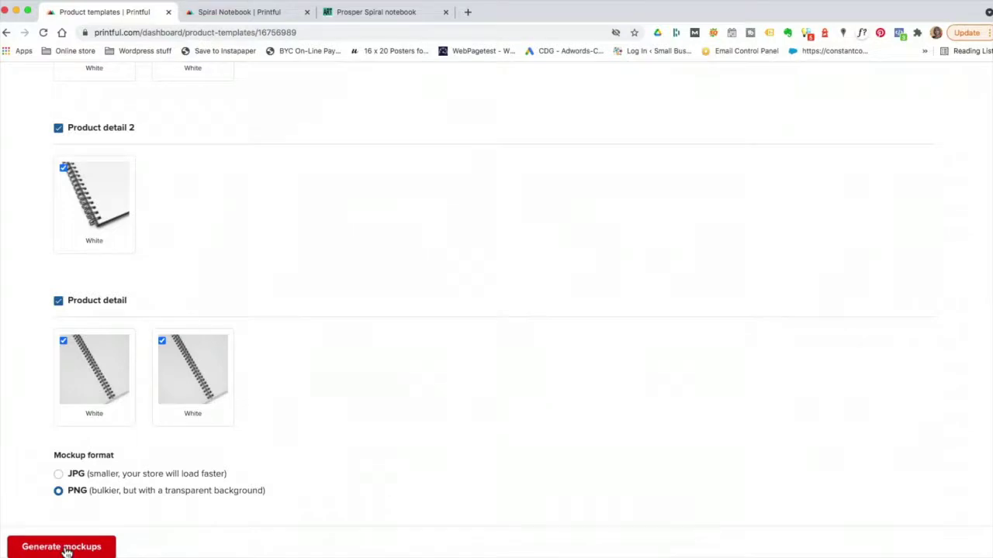
{"action": "left_click", "coordinate": [58, 475]}
{"action": "left_click", "coordinate": [87, 547]}
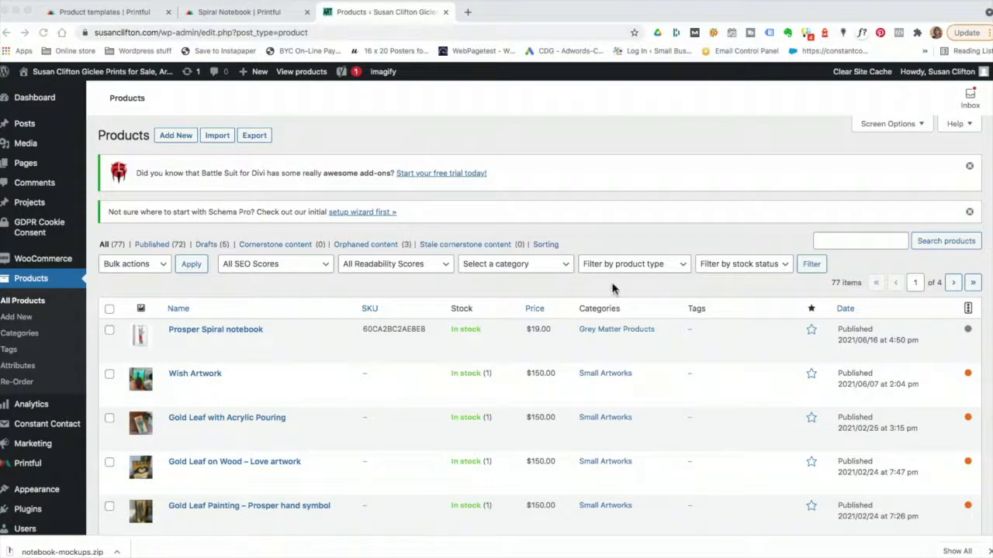
- Open the Prosper Spiral notebook for editing from the WordPress product list
{"action": "left_click", "coordinate": [558, 185]}
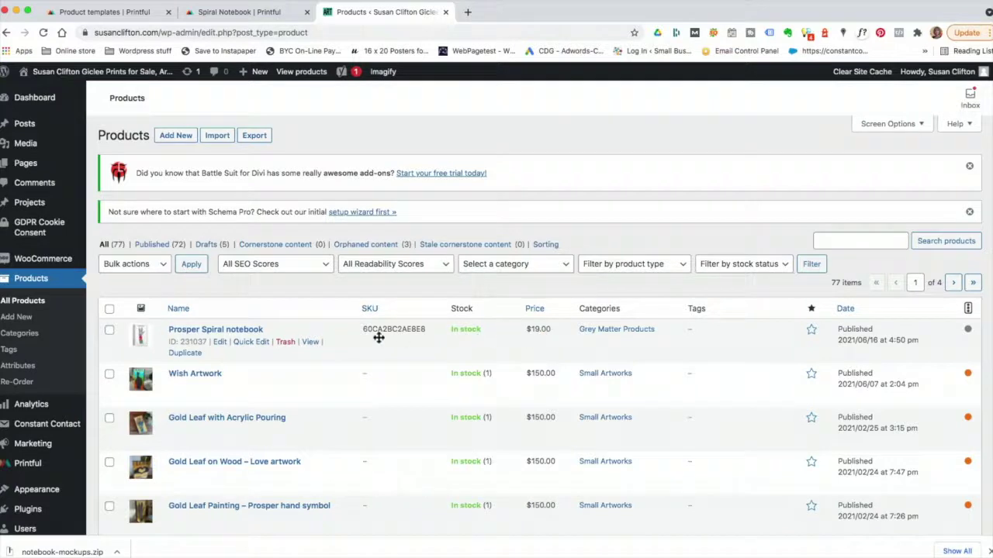
{"action": "left_click", "coordinate": [217, 343]}
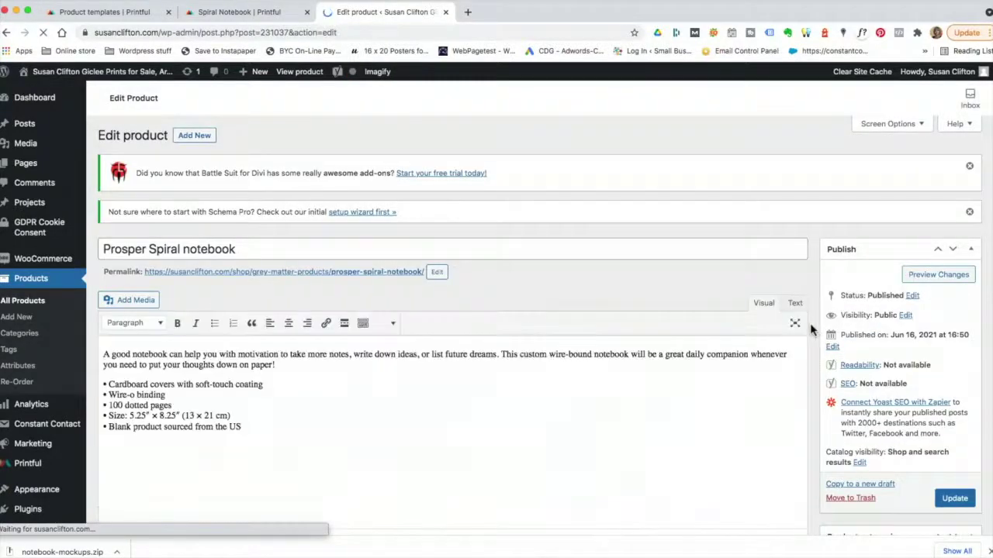
{"action": "scroll", "coordinate": [809, 322], "scroll_direction": "down", "scroll_amount": 3}
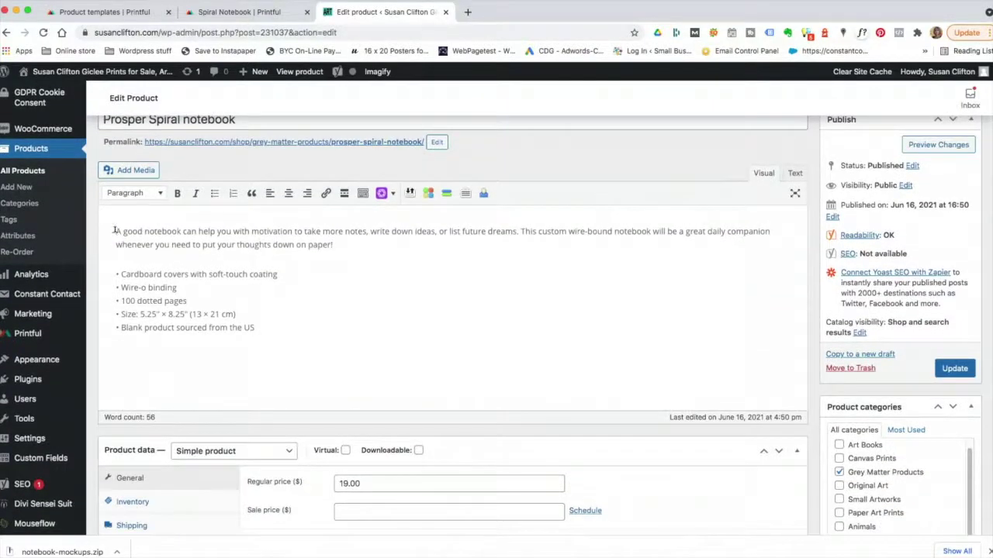
- Examine the notebook's main description, SEO settings, size chart and product short description on the edit page
{"action": "left_click_drag", "start_coordinate": [114, 232], "coordinate": [269, 330]}
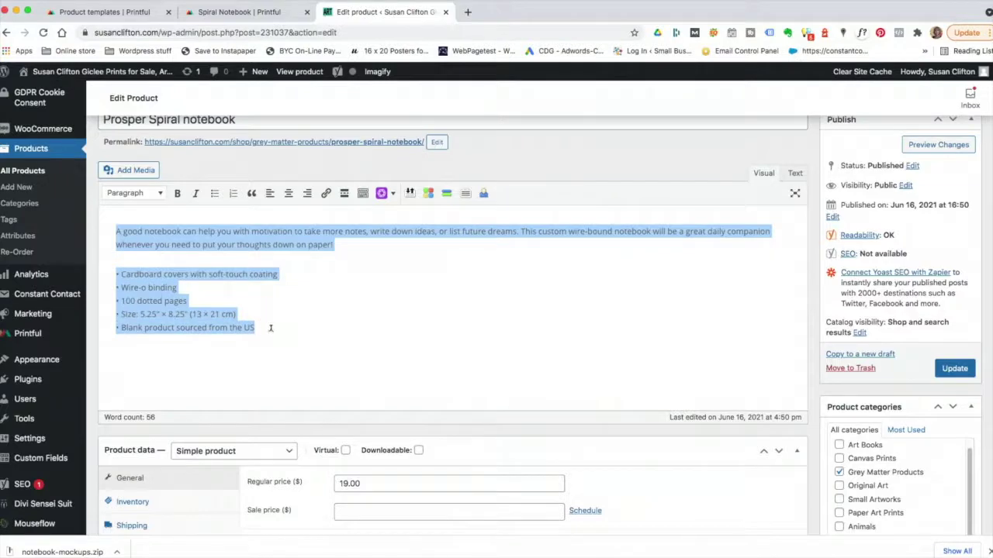
{"action": "scroll", "coordinate": [406, 317], "scroll_direction": "down", "scroll_amount": 10}
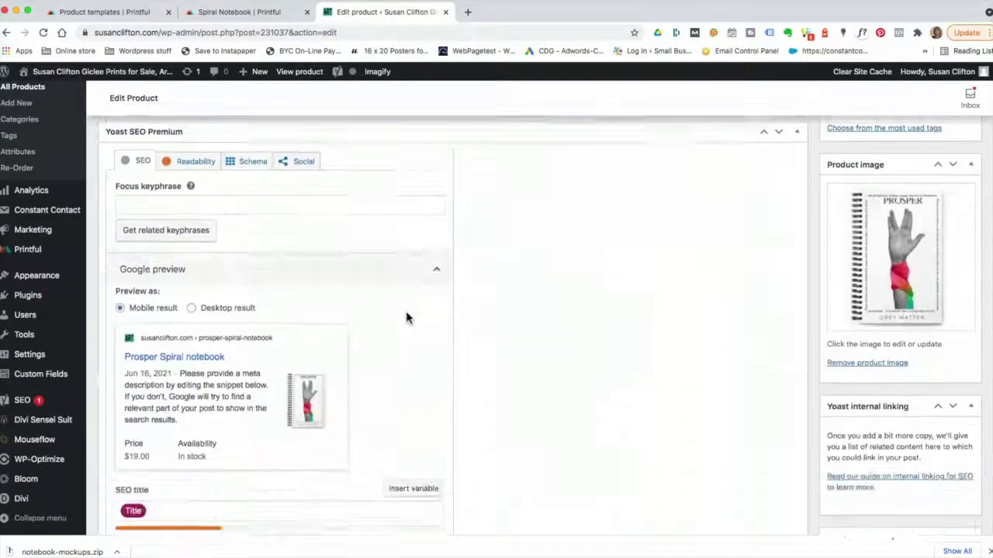
{"action": "scroll", "coordinate": [409, 320], "scroll_direction": "down", "scroll_amount": 6}
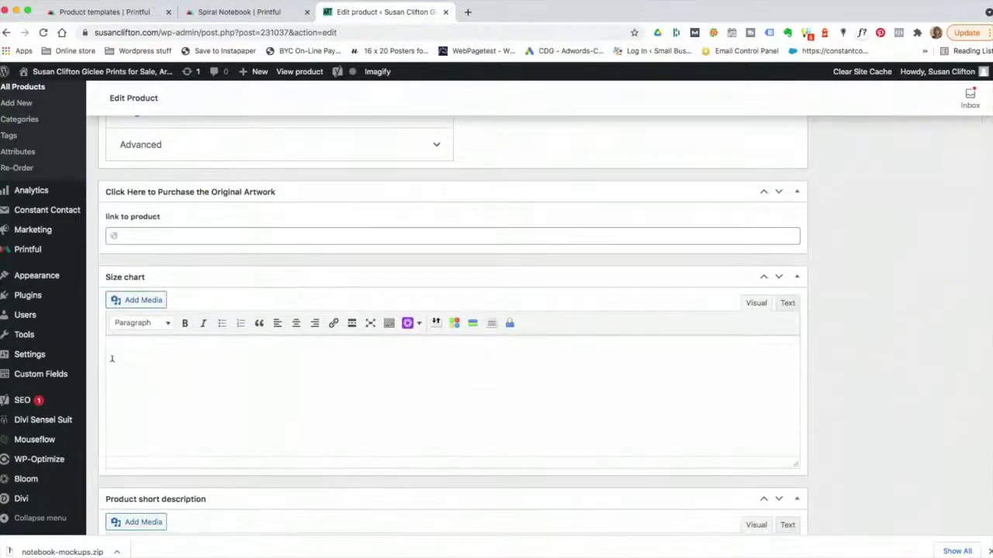
{"action": "scroll", "coordinate": [157, 360], "scroll_direction": "down", "scroll_amount": 5}
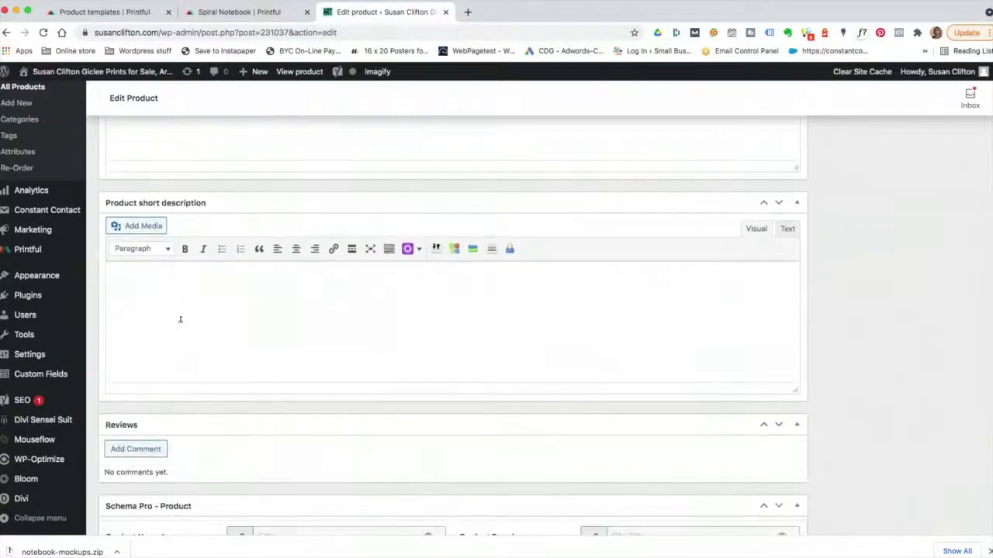
{"action": "scroll", "coordinate": [197, 318], "scroll_direction": "down", "scroll_amount": 2}
{"action": "scroll", "coordinate": [197, 318], "scroll_direction": "up", "scroll_amount": 3}
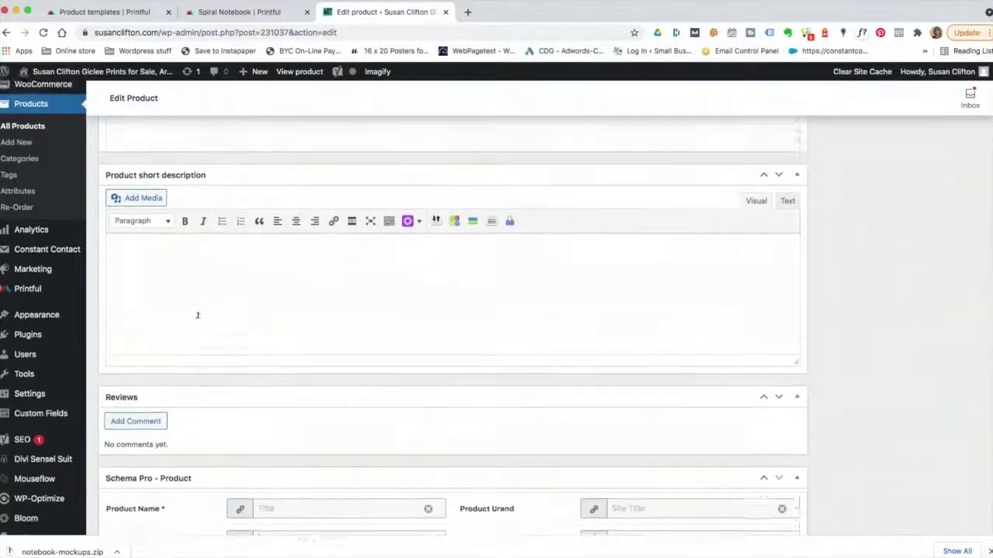
{"action": "left_click", "coordinate": [145, 295]}
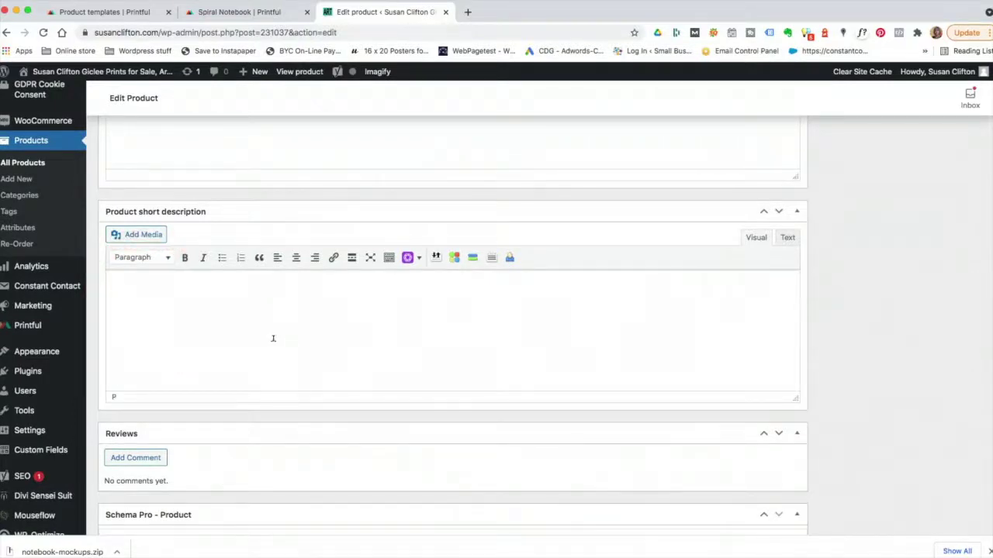
{"action": "scroll", "coordinate": [274, 339], "scroll_direction": "up", "scroll_amount": 1}
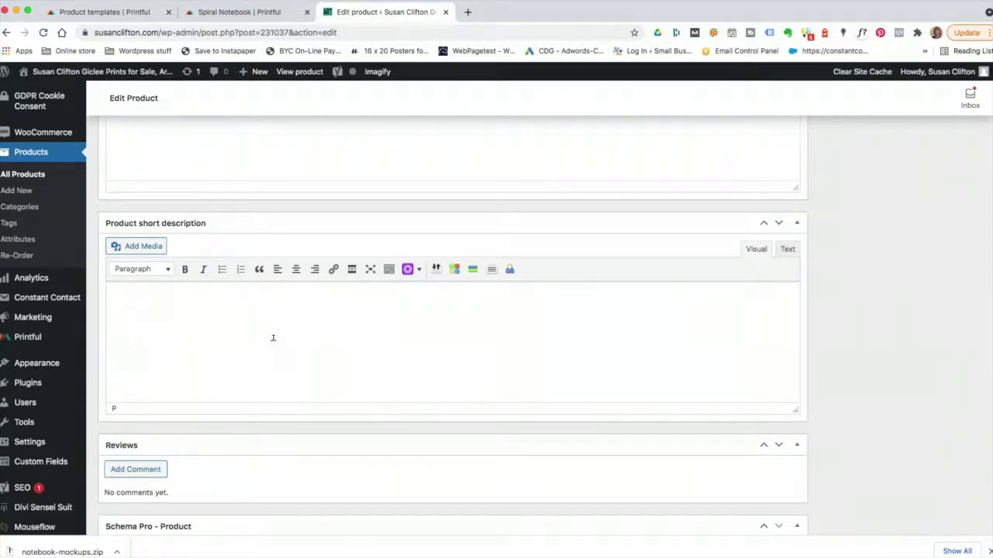
{"action": "scroll", "coordinate": [287, 341], "scroll_direction": "up", "scroll_amount": 15}
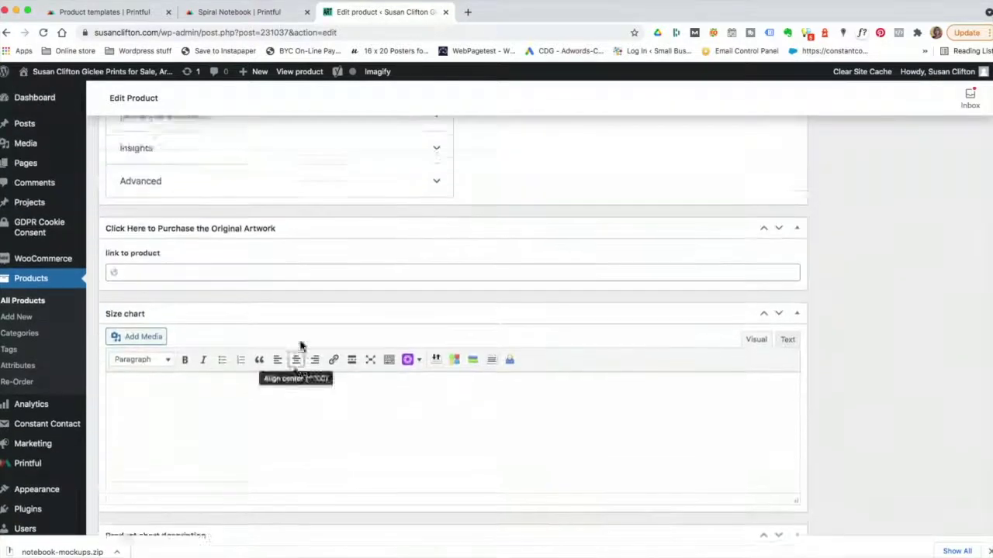
- Remove the current product image from the Prosper Spiral notebook
{"action": "scroll", "coordinate": [318, 343], "scroll_direction": "down", "scroll_amount": 8}
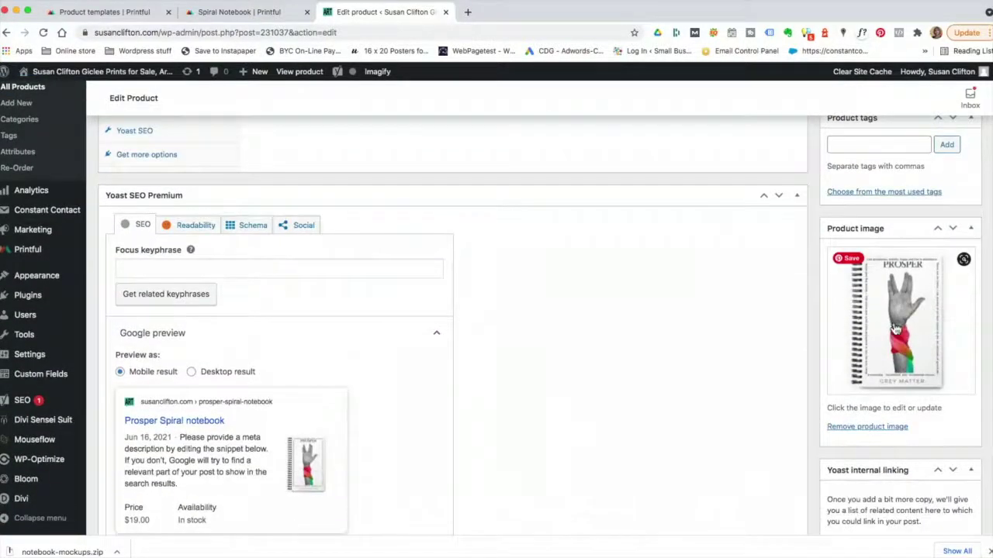
{"action": "scroll", "coordinate": [722, 314], "scroll_direction": "up", "scroll_amount": 10}
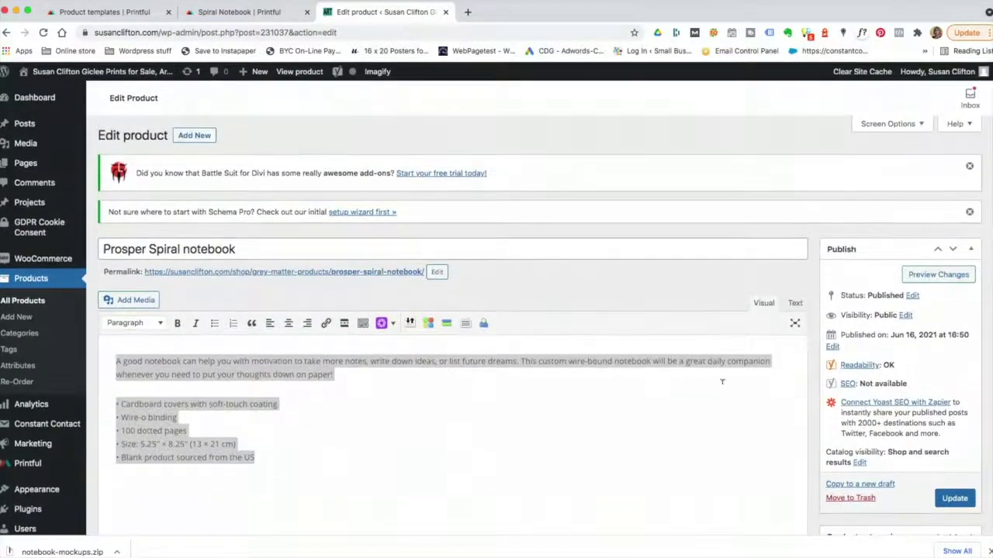
{"action": "scroll", "coordinate": [775, 387], "scroll_direction": "down", "scroll_amount": 5}
{"action": "scroll", "coordinate": [810, 473], "scroll_direction": "down", "scroll_amount": 3}
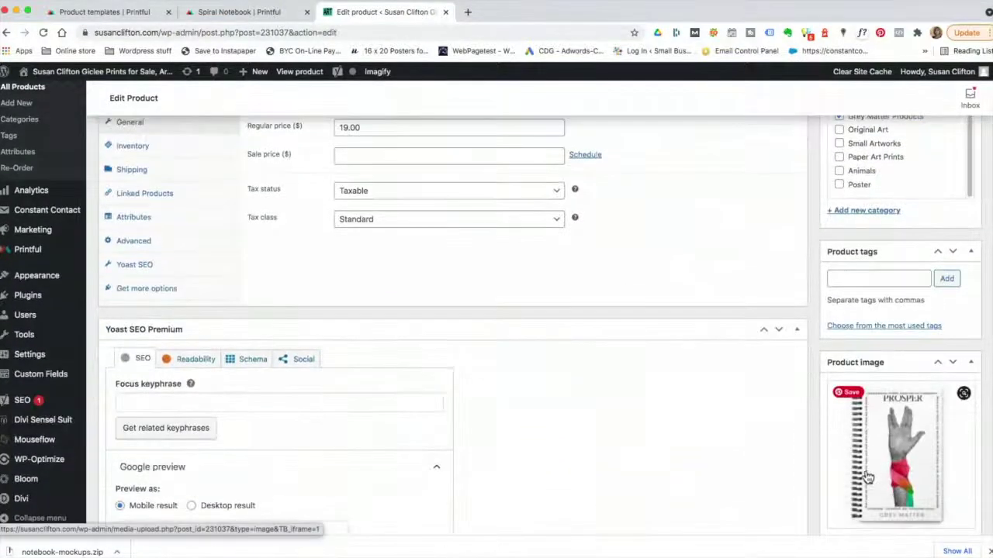
{"action": "scroll", "coordinate": [734, 458], "scroll_direction": "down", "scroll_amount": 2}
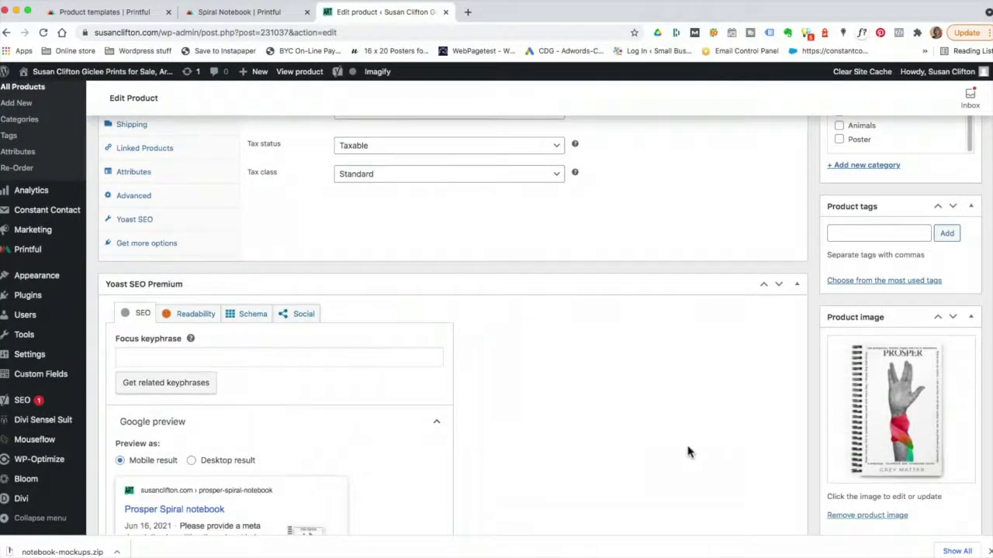
{"action": "scroll", "coordinate": [687, 449], "scroll_direction": "down", "scroll_amount": 1}
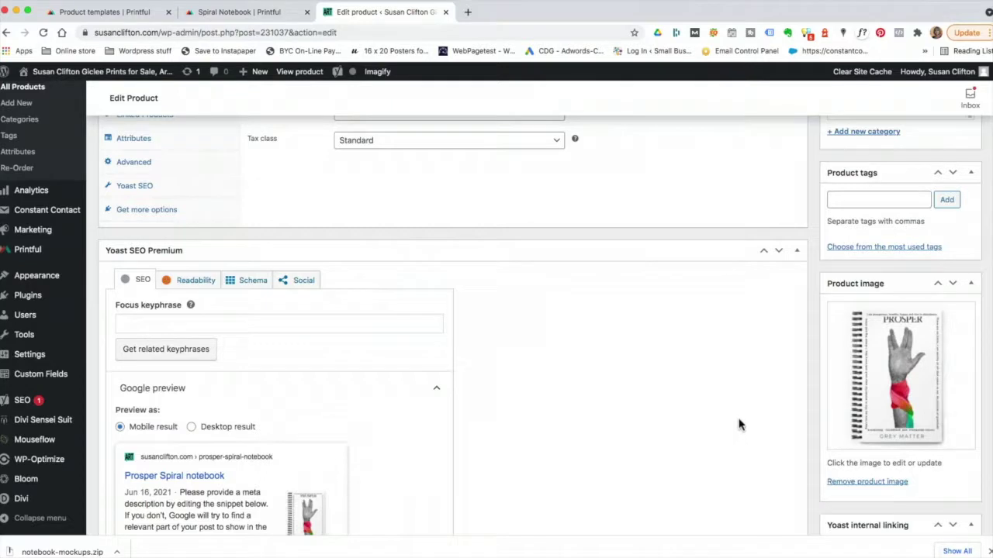
{"action": "left_click", "coordinate": [867, 482]}
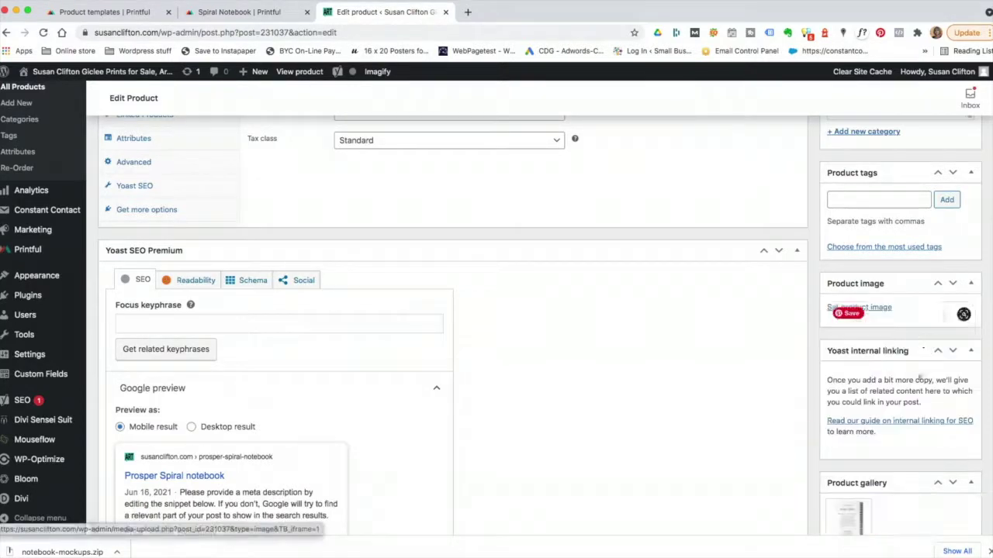
- Start setting a new product image and upload all JPG files from the notebook-mockups folder to the media library
{"action": "left_click", "coordinate": [861, 308]}
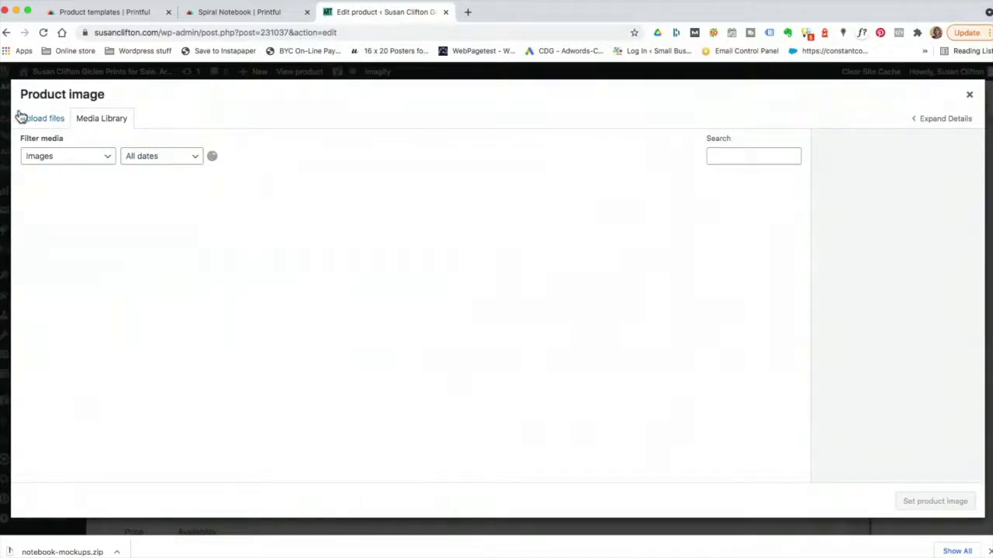
{"action": "key", "text": "super+Tab"}
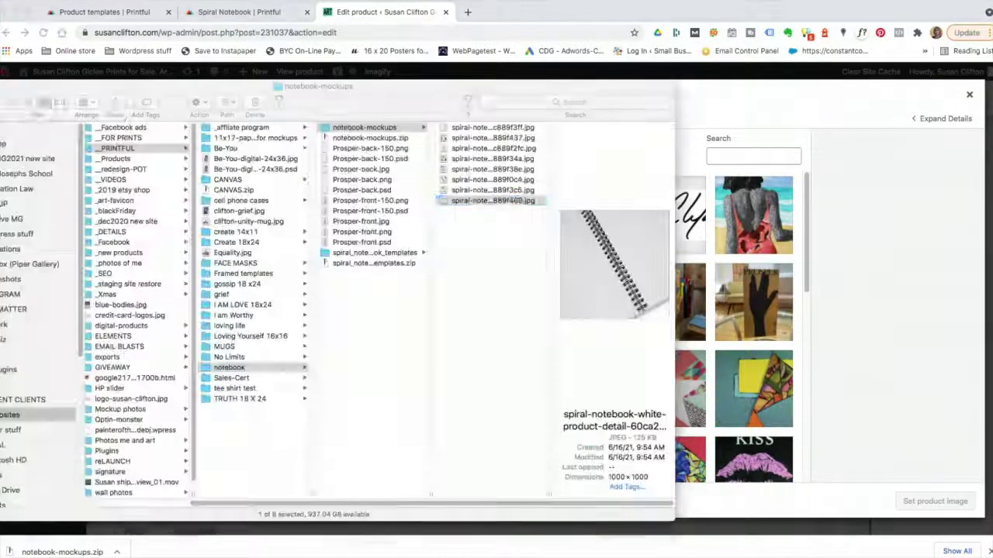
{"action": "left_click_drag", "start_coordinate": [434, 109], "coordinate": [815, 155]}
{"action": "left_click", "coordinate": [853, 190]}
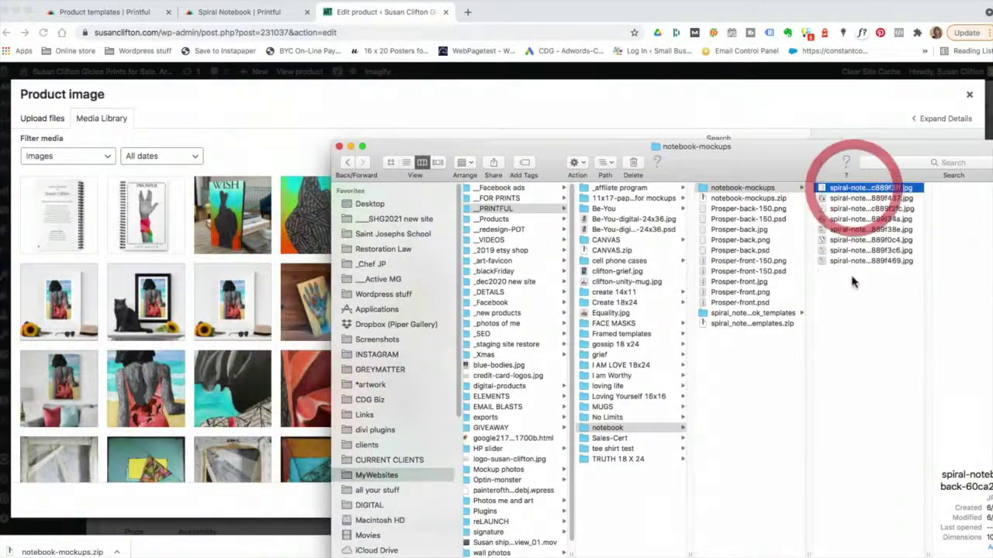
{"action": "left_click", "coordinate": [848, 260], "text": "shift"}
{"action": "left_click_drag", "start_coordinate": [849, 261], "coordinate": [267, 154]}
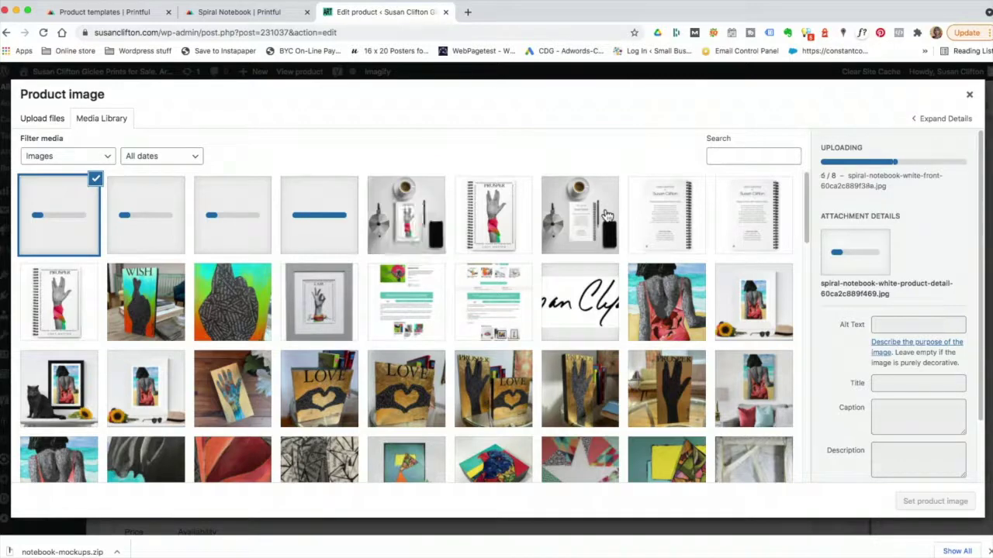
- Select the front lifestyle mockup with the coffee cup and set its alt text to "Prosper Bullet Journal"
{"action": "left_click", "coordinate": [419, 217]}
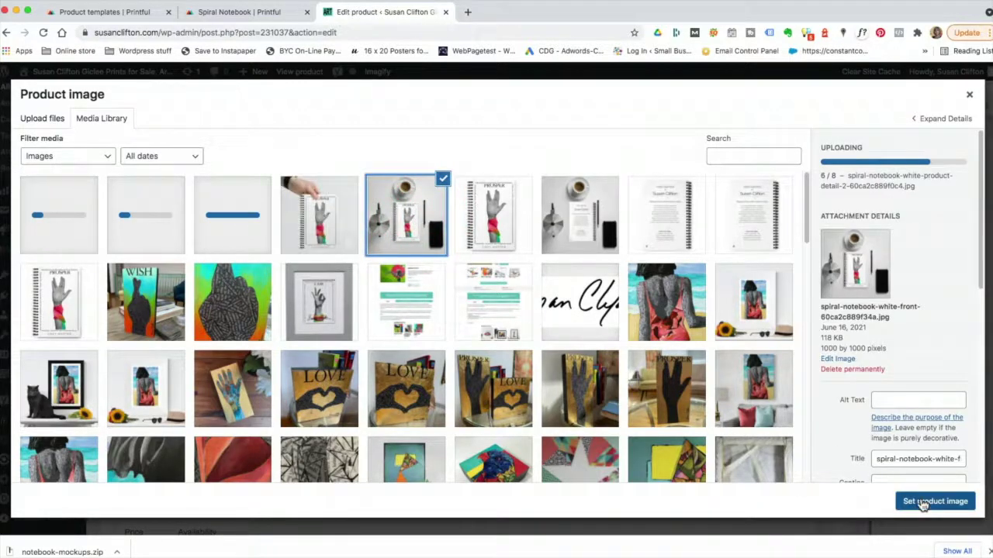
{"action": "left_click", "coordinate": [888, 398]}
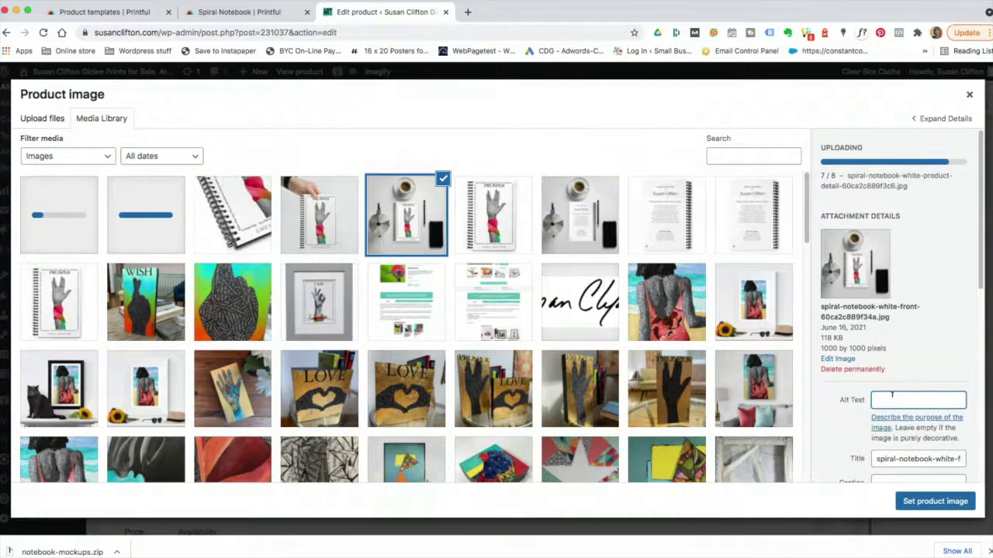
{"action": "type", "text": "Pros"}
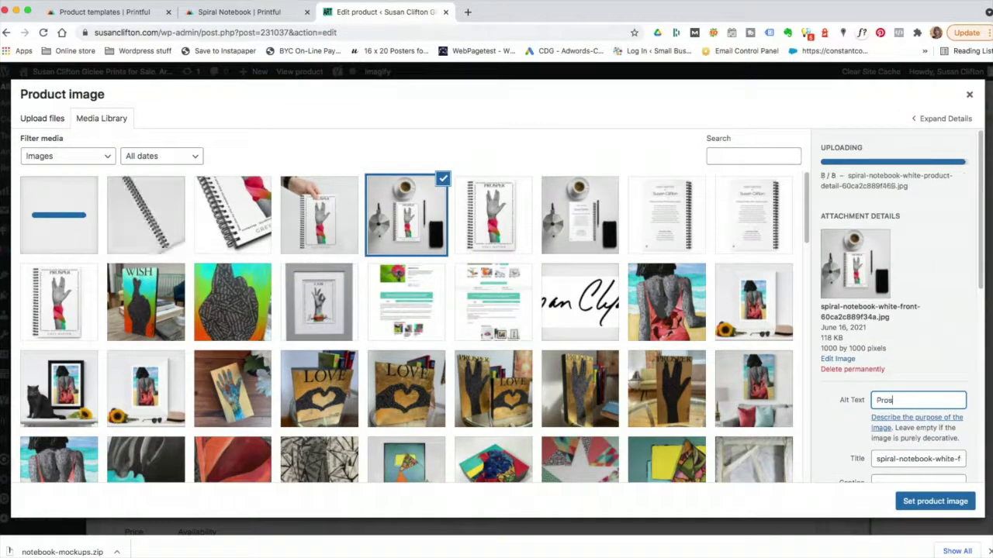
{"action": "type", "text": "per Bullet Journal"}
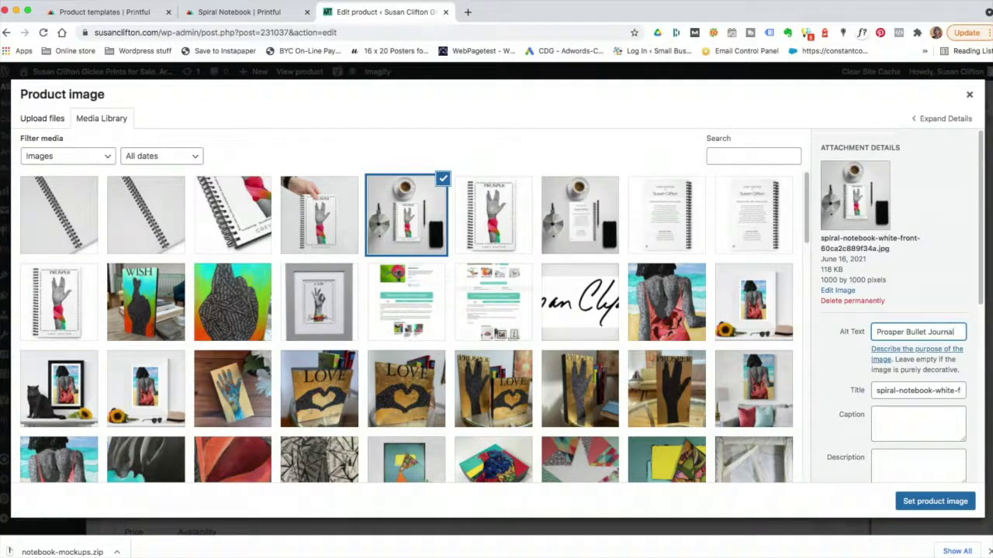
- Copy the alt text into the image title so it reads "Prosper Bullet Journal"
{"action": "triple_click", "coordinate": [915, 331]}
{"action": "key", "text": "super+c"}
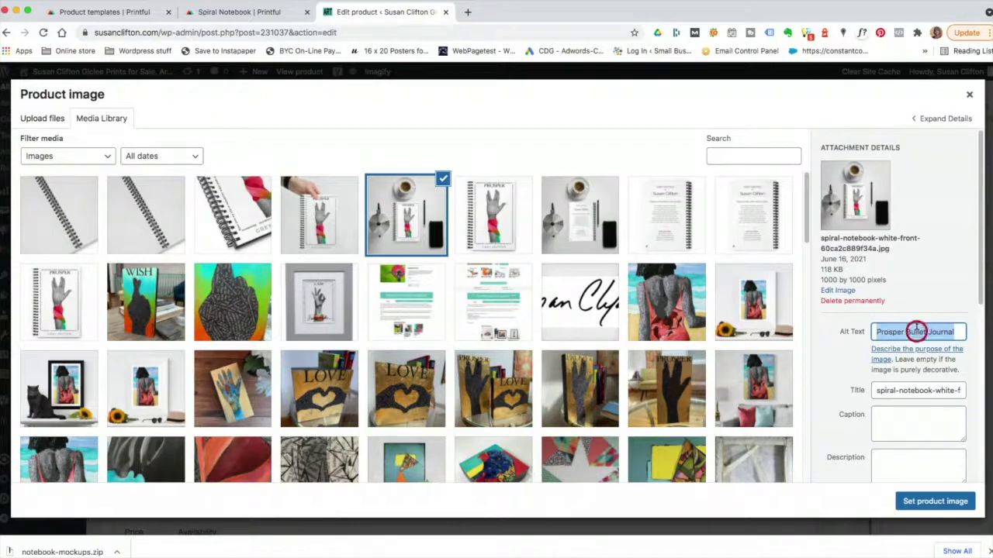
{"action": "triple_click", "coordinate": [900, 390]}
{"action": "key", "text": "super+v"}
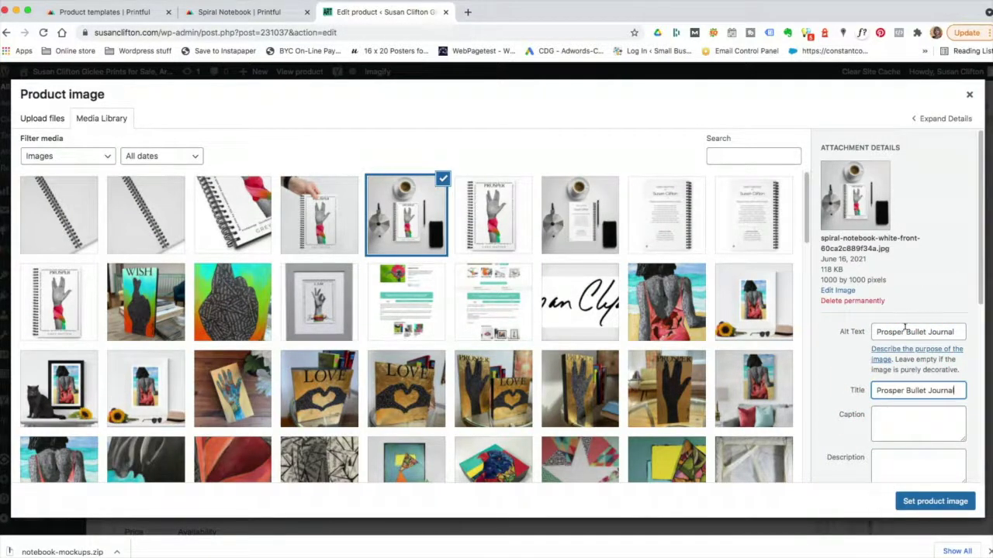
- Set the selected coffee-cup mockup as the product image
{"action": "left_click_drag", "start_coordinate": [906, 332], "coordinate": [962, 331]}
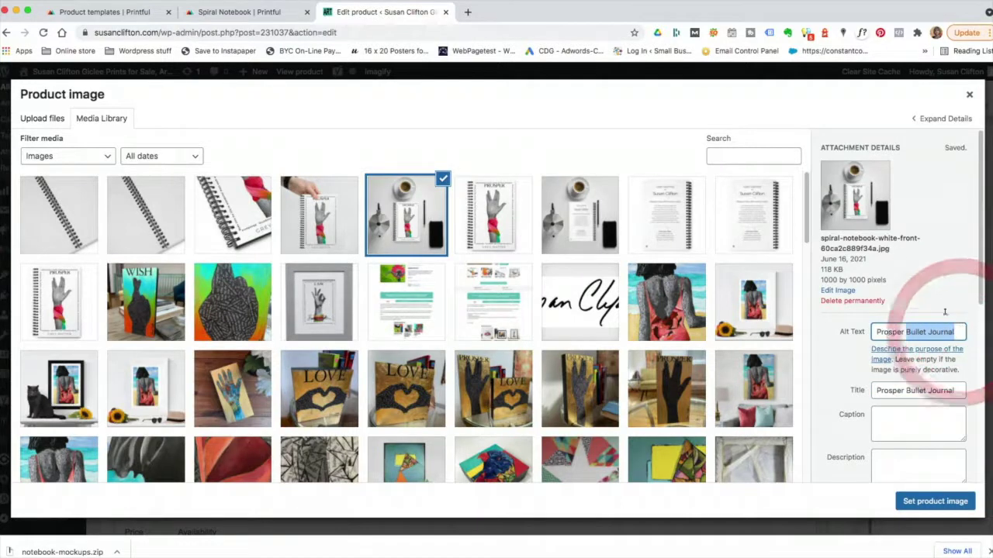
{"action": "left_click", "coordinate": [929, 503]}
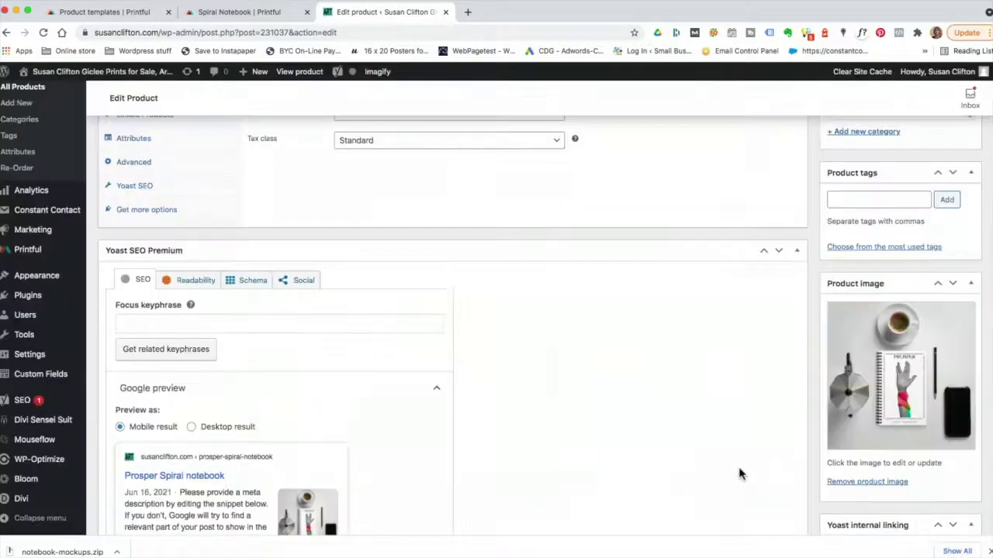
- Add the coffee-cup front, hand-held front, cover detail, open spiral detail and back mockups from the media library to the product gallery
{"action": "scroll", "coordinate": [875, 477], "scroll_direction": "down", "scroll_amount": 5}
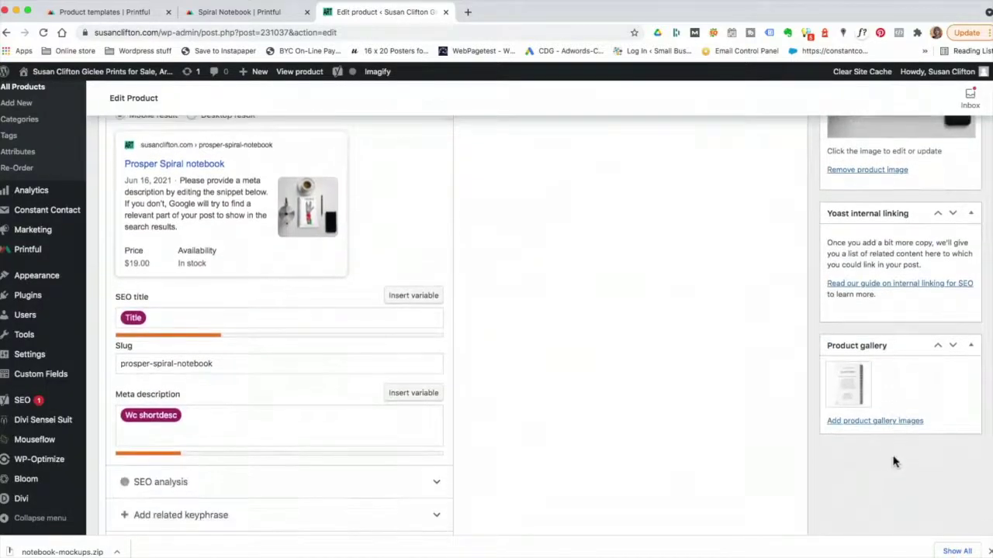
{"action": "left_click", "coordinate": [865, 425]}
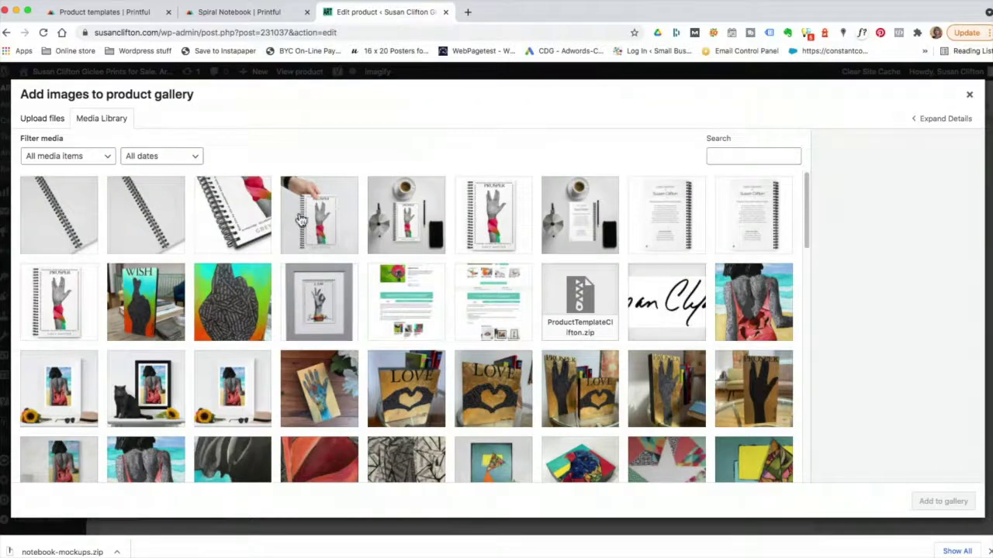
{"action": "left_click", "coordinate": [301, 219]}
{"action": "left_click", "coordinate": [252, 222]}
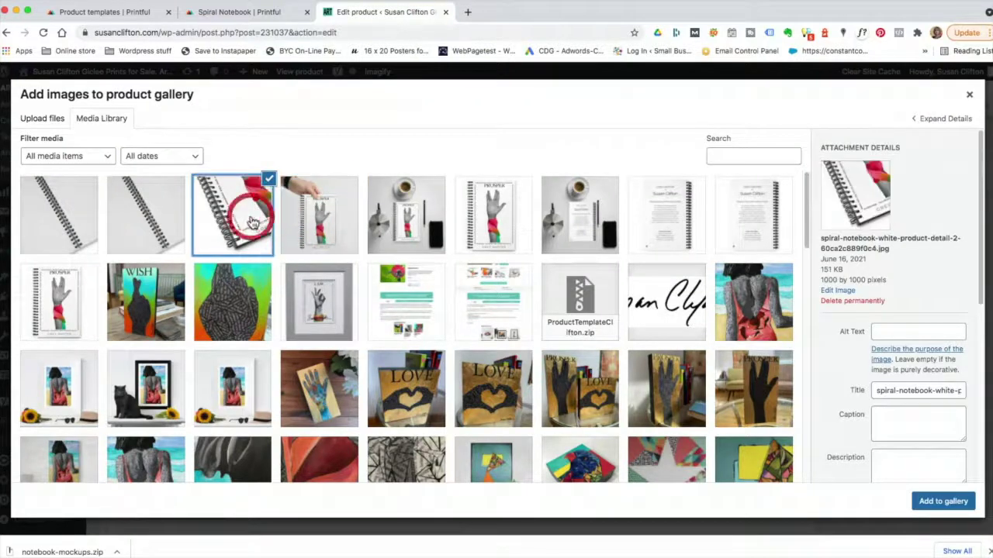
{"action": "left_click", "coordinate": [485, 218]}
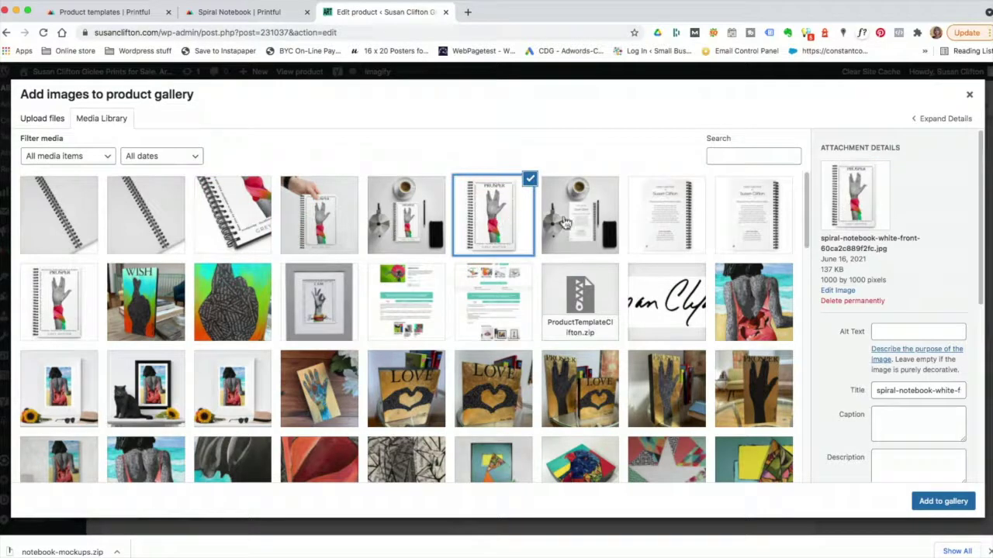
{"action": "left_click", "coordinate": [423, 216]}
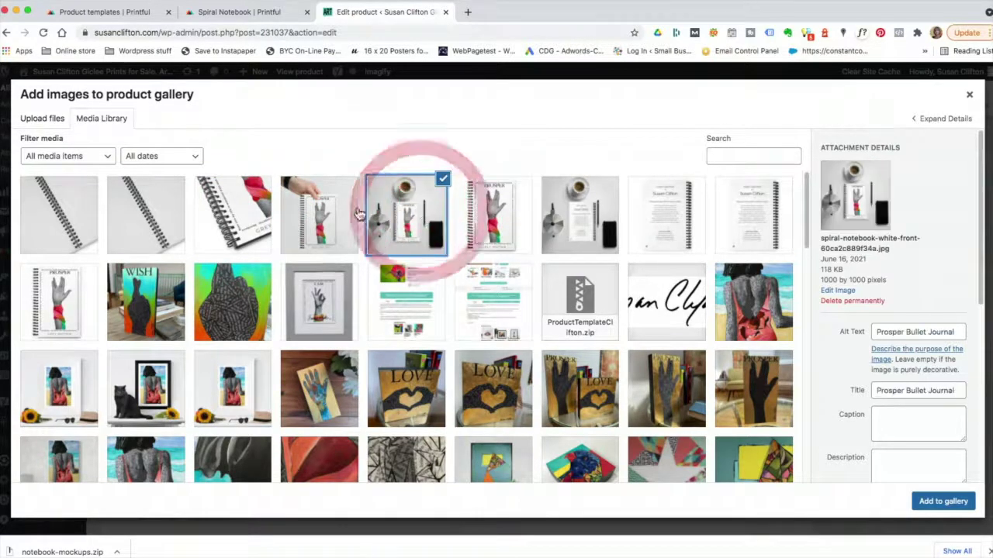
{"action": "left_click", "coordinate": [306, 214]}
{"action": "left_click", "coordinate": [253, 211]}
{"action": "left_click", "coordinate": [177, 215]}
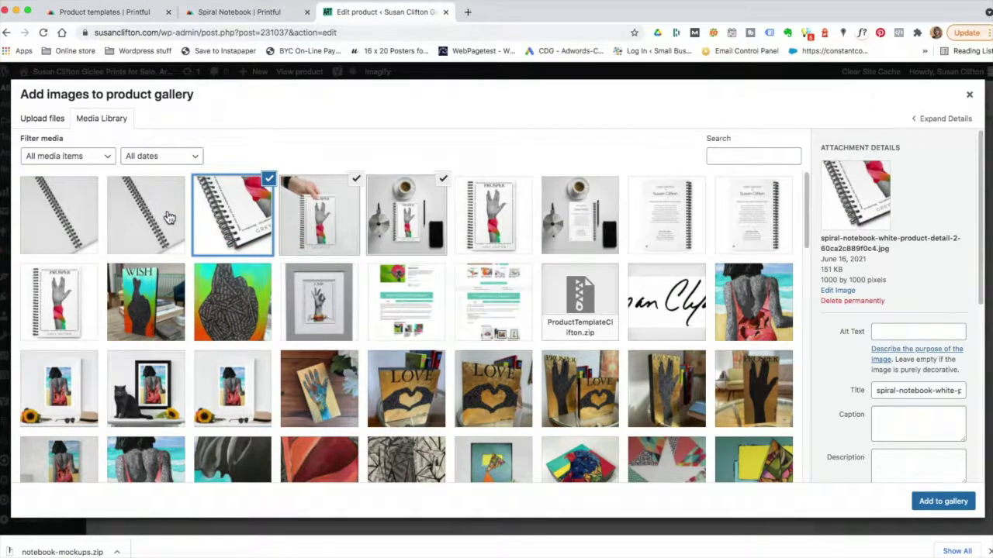
{"action": "left_click", "coordinate": [683, 231]}
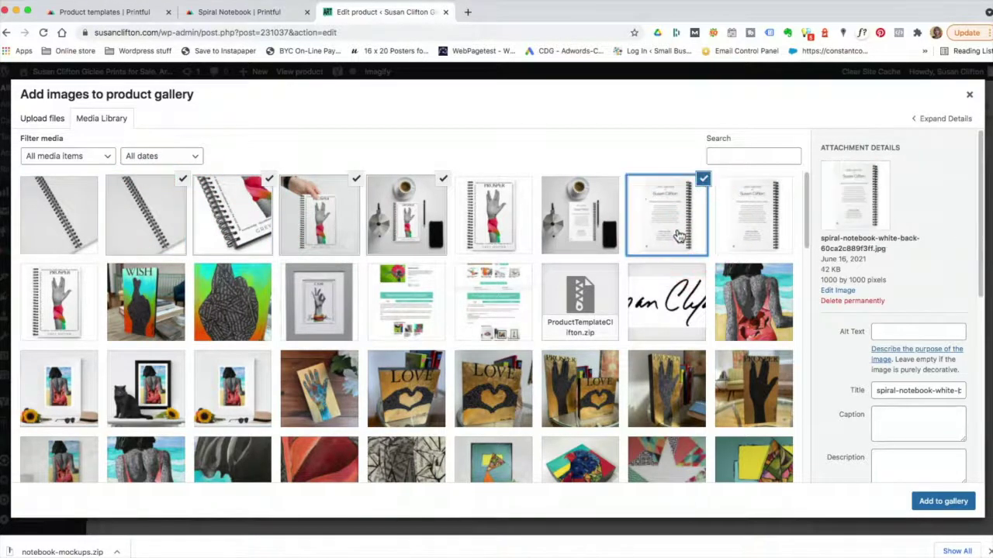
{"action": "left_click", "coordinate": [928, 503]}
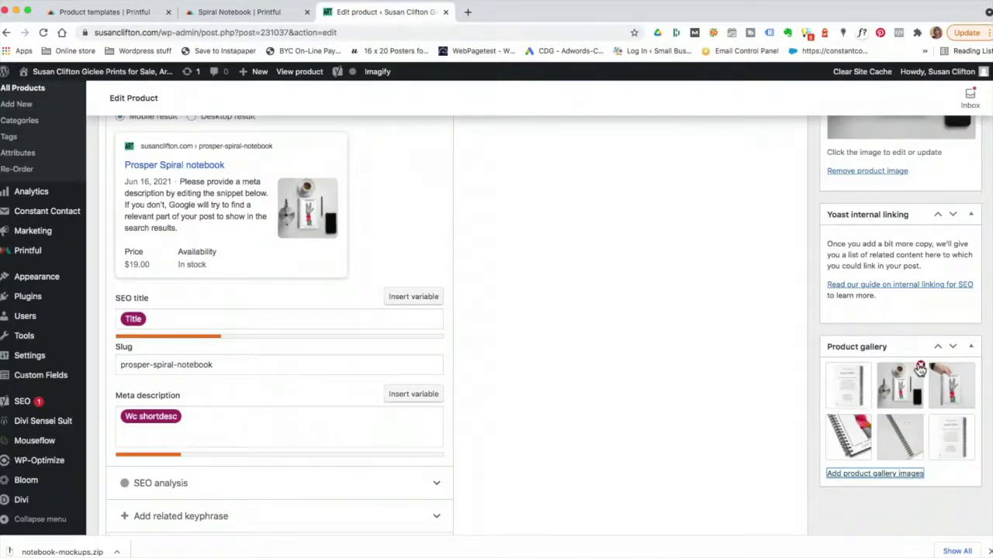
- Remove the coffee-cup and duplicate back images from the product gallery, and reorder it with the cover detail first and the hand-held front second
{"action": "left_click", "coordinate": [920, 368]}
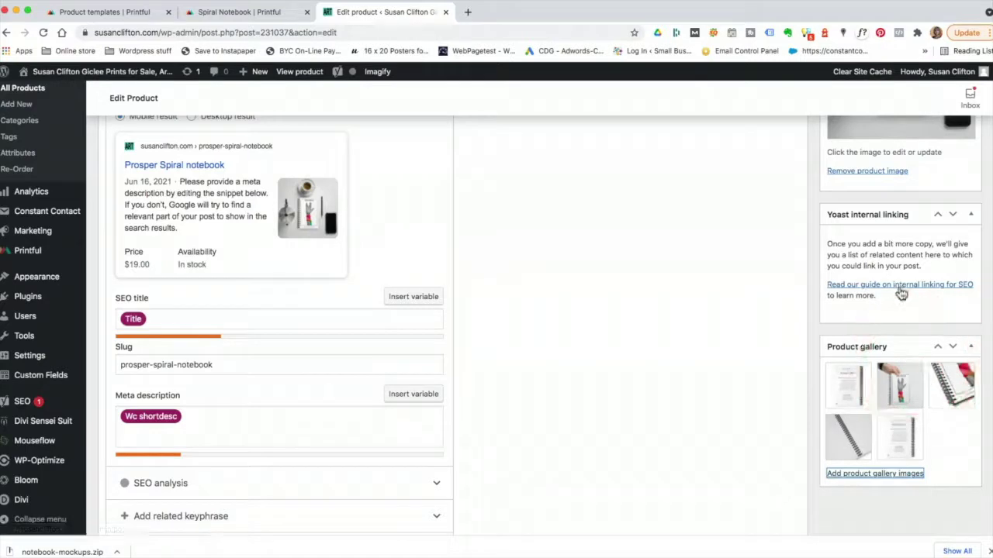
{"action": "scroll", "coordinate": [901, 287], "scroll_direction": "up", "scroll_amount": 2}
{"action": "scroll", "coordinate": [913, 352], "scroll_direction": "down", "scroll_amount": 2}
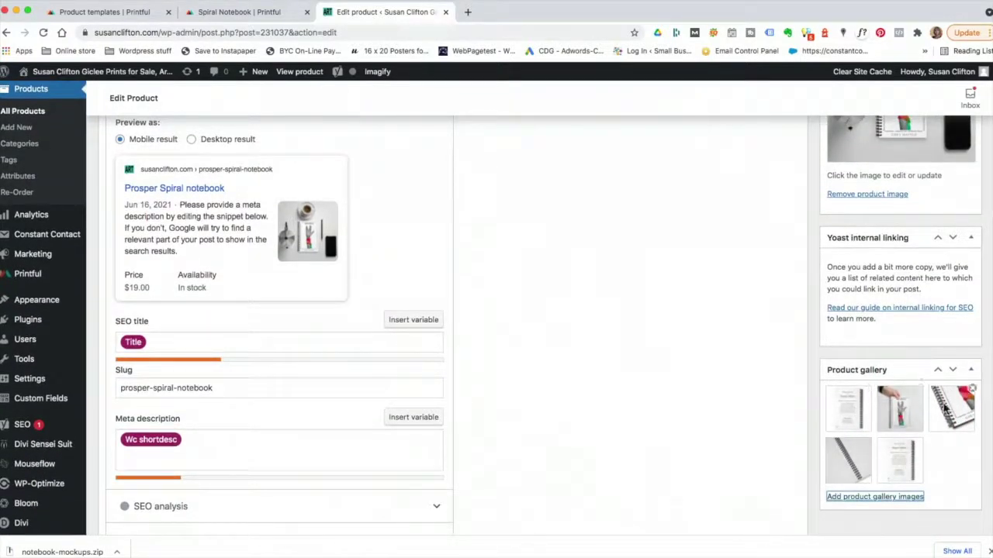
{"action": "left_click_drag", "start_coordinate": [953, 409], "coordinate": [844, 415]}
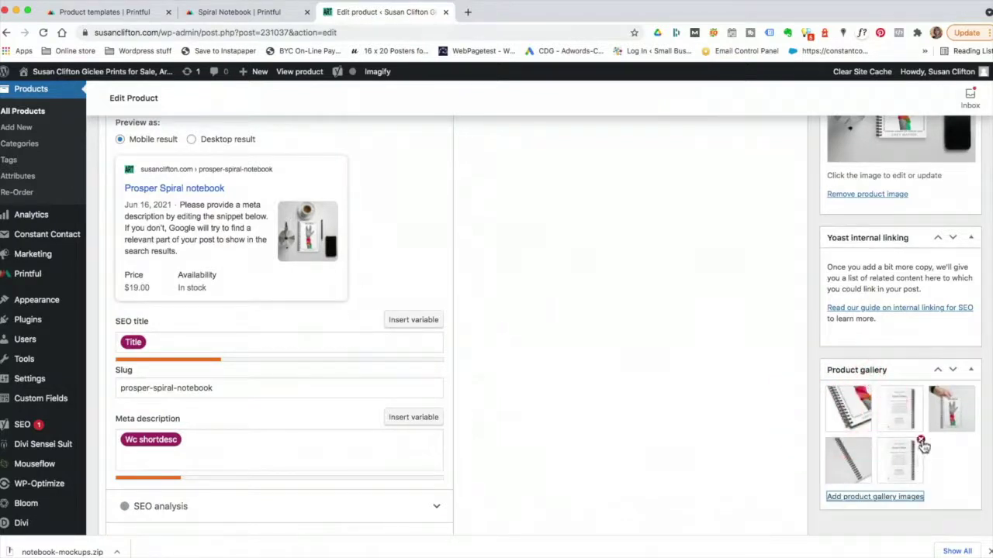
{"action": "left_click", "coordinate": [921, 440]}
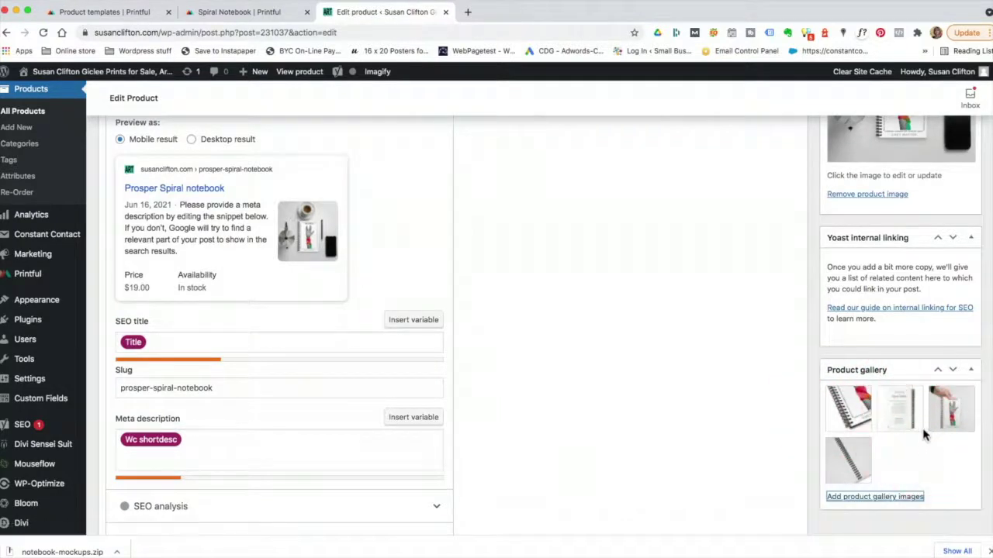
{"action": "left_click_drag", "start_coordinate": [951, 417], "coordinate": [895, 414]}
- Update the Prosper Spiral notebook product and open its store page from the permalink
{"action": "scroll", "coordinate": [931, 460], "scroll_direction": "up", "scroll_amount": 15}
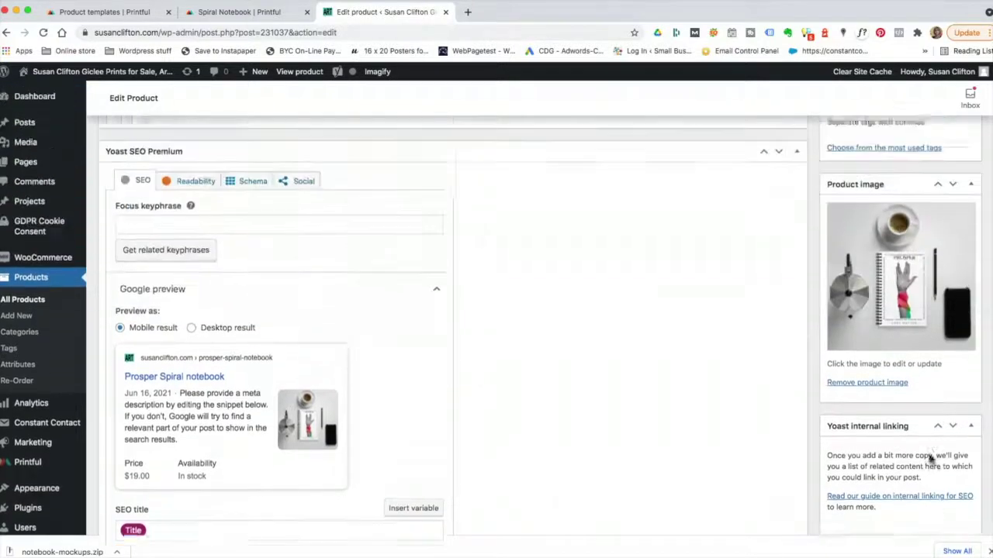
{"action": "left_click", "coordinate": [953, 384]}
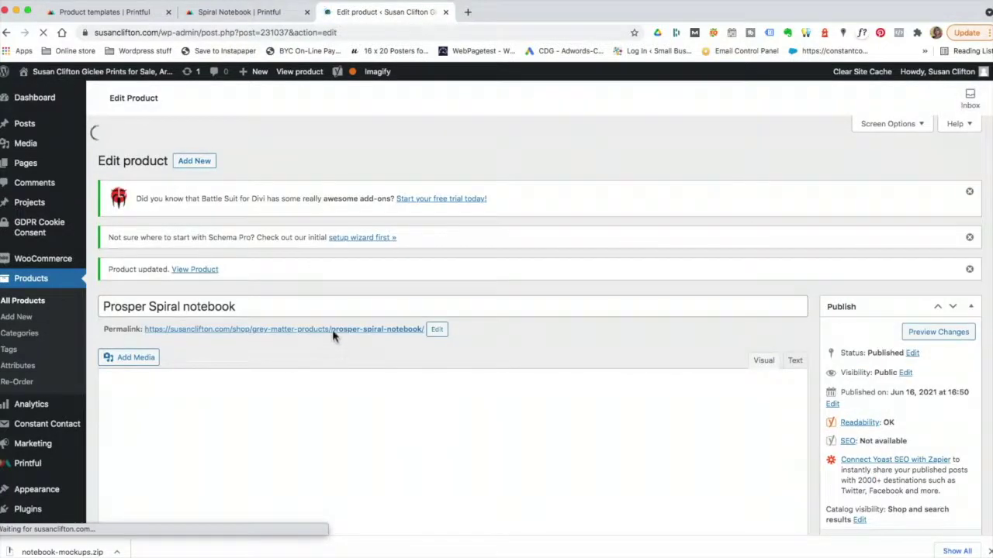
{"action": "triple_click", "coordinate": [334, 334]}
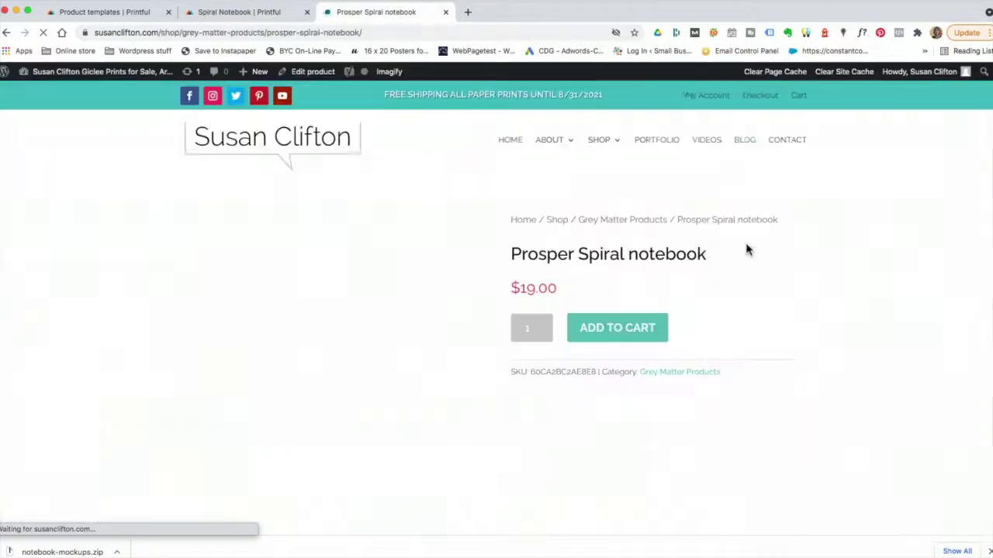
- Examine the enlarged gallery images on the product page and the file-name captions beneath the thumbnails
{"action": "scroll", "coordinate": [860, 269], "scroll_direction": "down", "scroll_amount": 7}
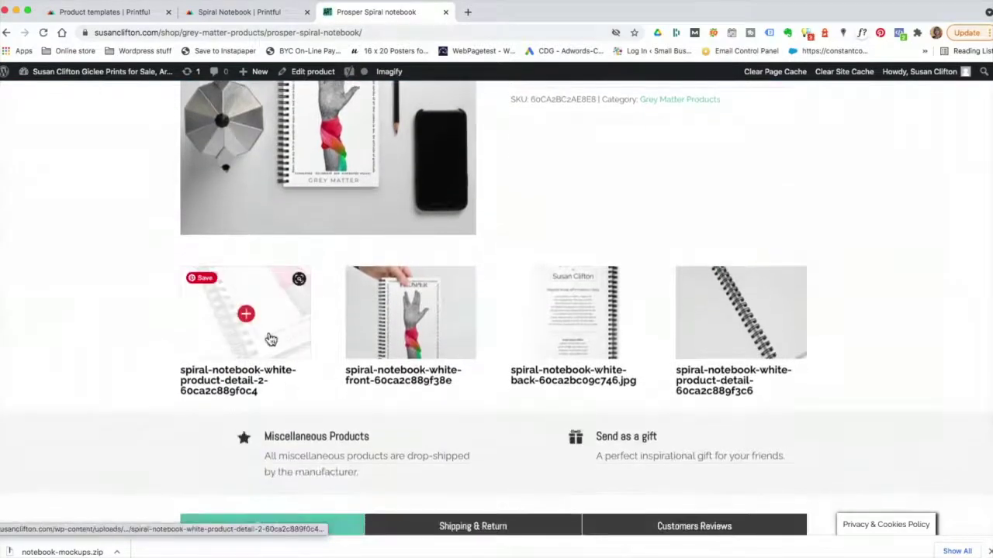
{"action": "left_click", "coordinate": [270, 339]}
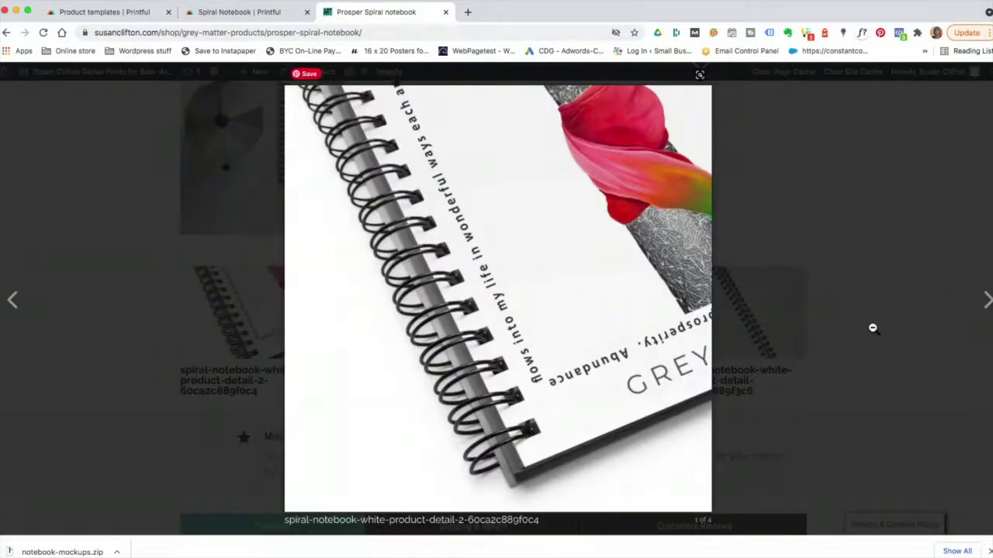
{"action": "left_click", "coordinate": [986, 304]}
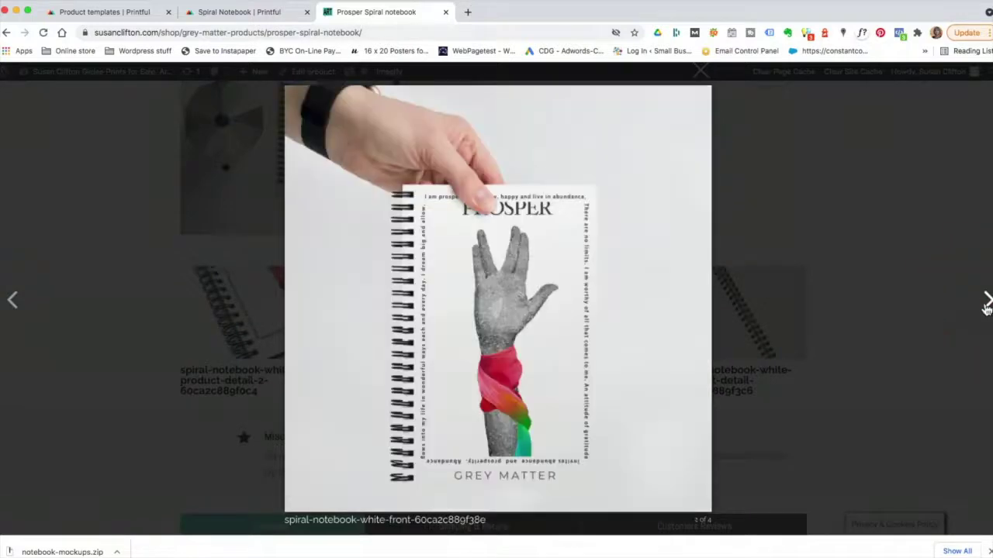
{"action": "left_click", "coordinate": [986, 305]}
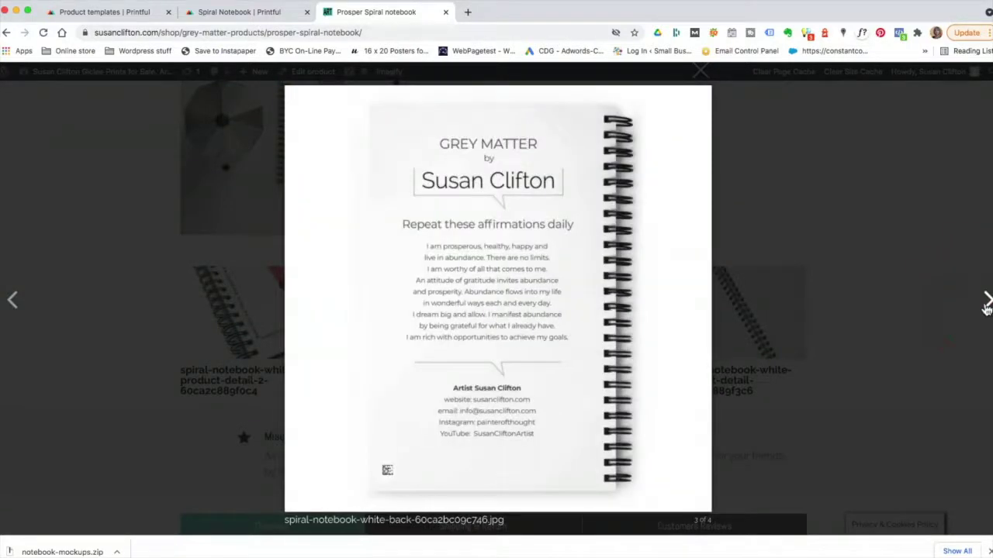
{"action": "left_click", "coordinate": [986, 305]}
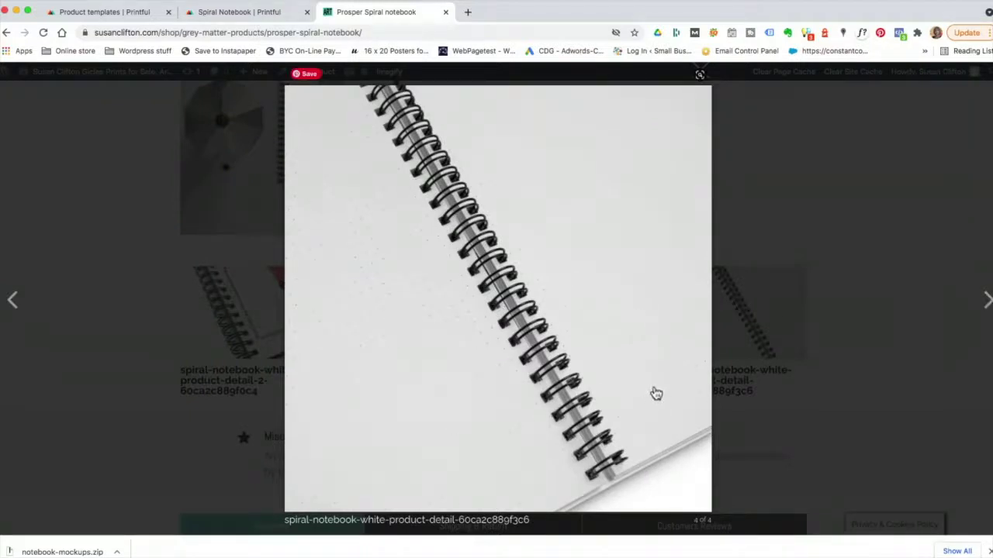
{"action": "left_click", "coordinate": [952, 297]}
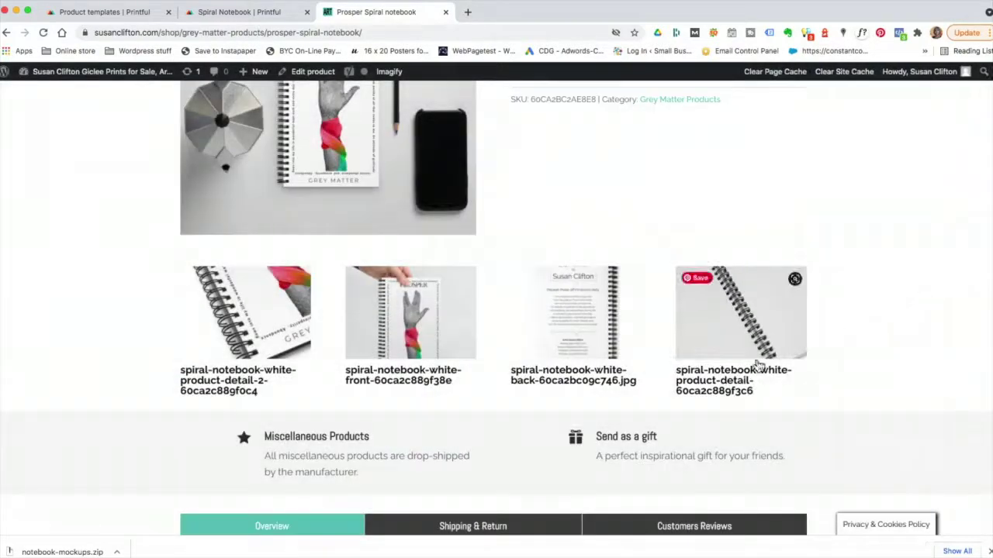
{"action": "left_click_drag", "start_coordinate": [677, 368], "coordinate": [785, 394]}
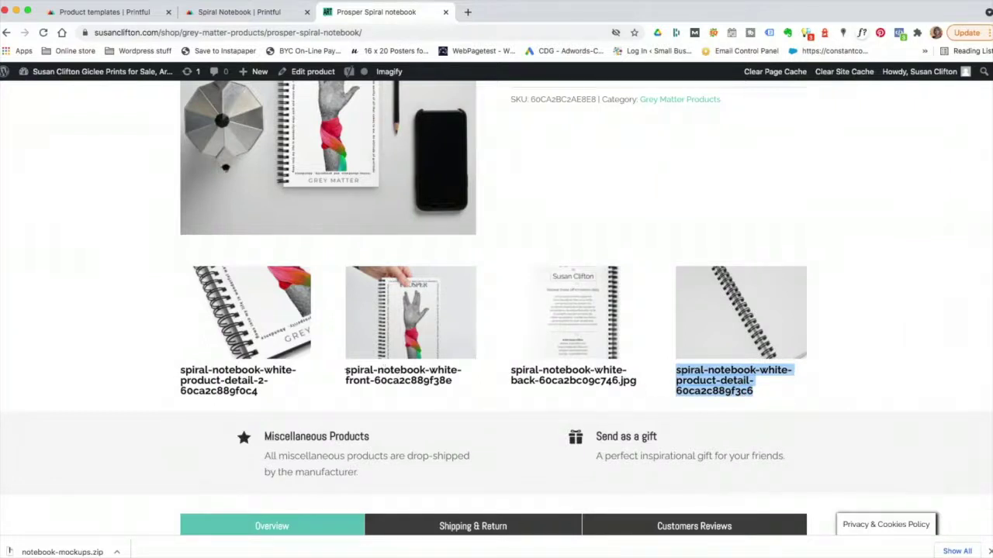
{"action": "left_click_drag", "start_coordinate": [345, 370], "coordinate": [454, 382]}
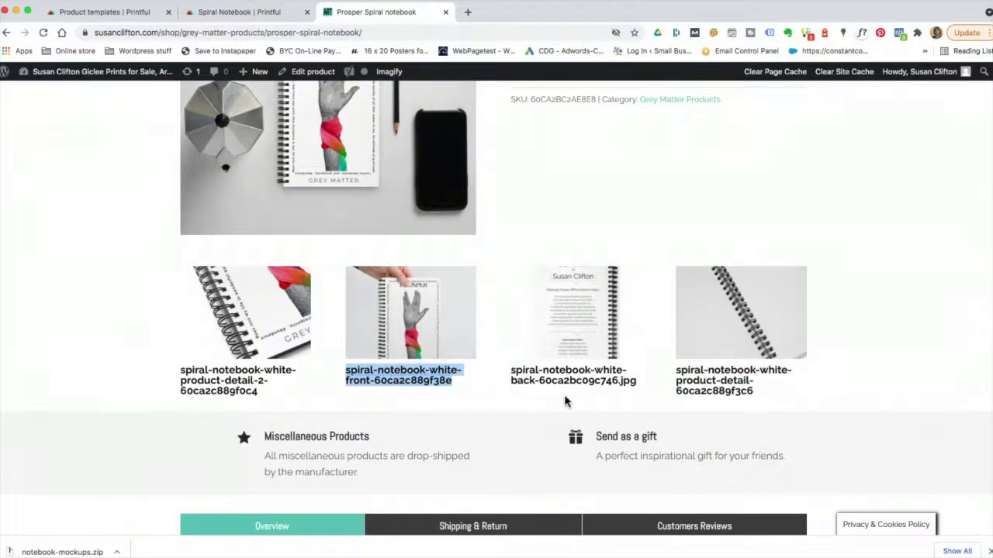
{"action": "scroll", "coordinate": [570, 213], "scroll_direction": "up", "scroll_amount": 5}
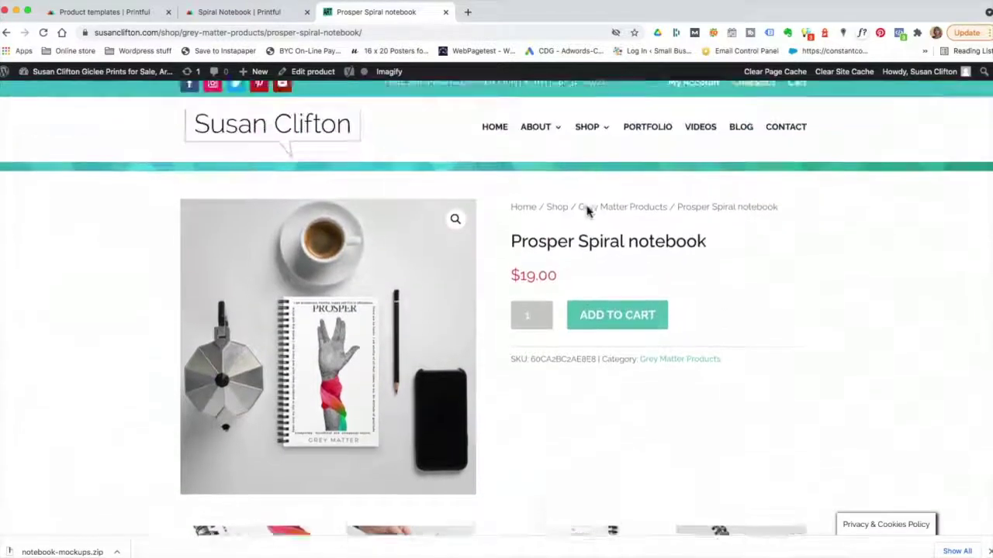
- Go to the site's media library and open the attachment details of the open-notebook spiral image used in the gallery
{"action": "mouse_move", "coordinate": [47, 71]}
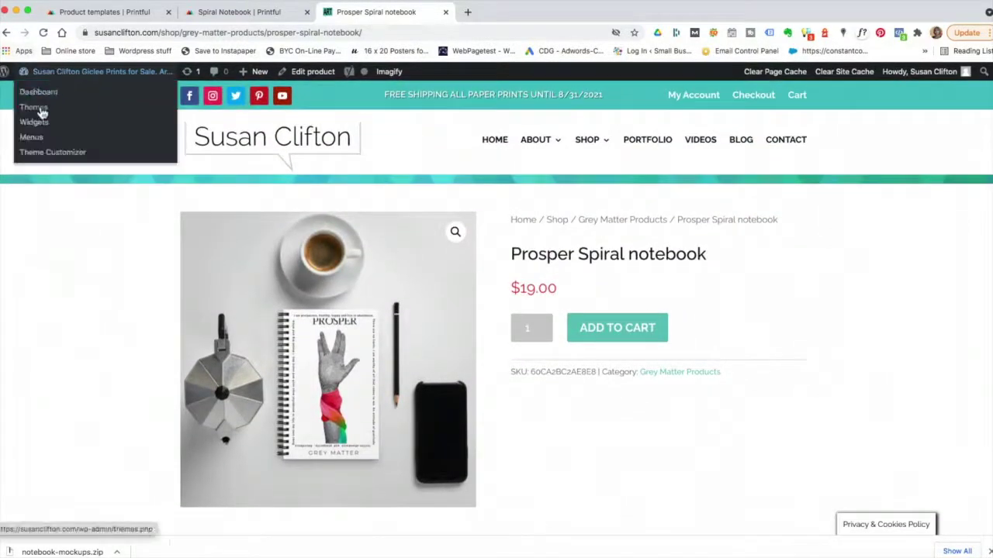
{"action": "left_click", "coordinate": [39, 91]}
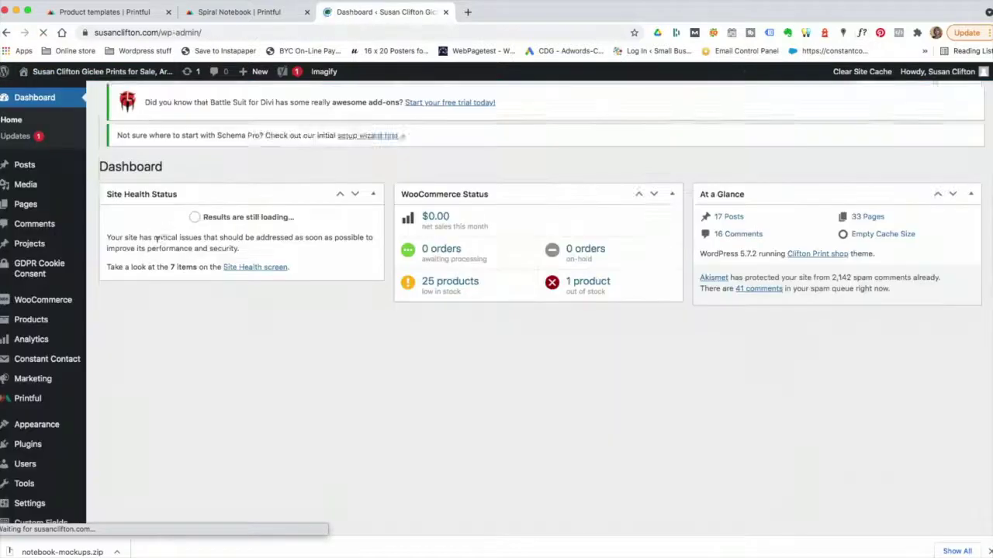
{"action": "mouse_move", "coordinate": [28, 186]}
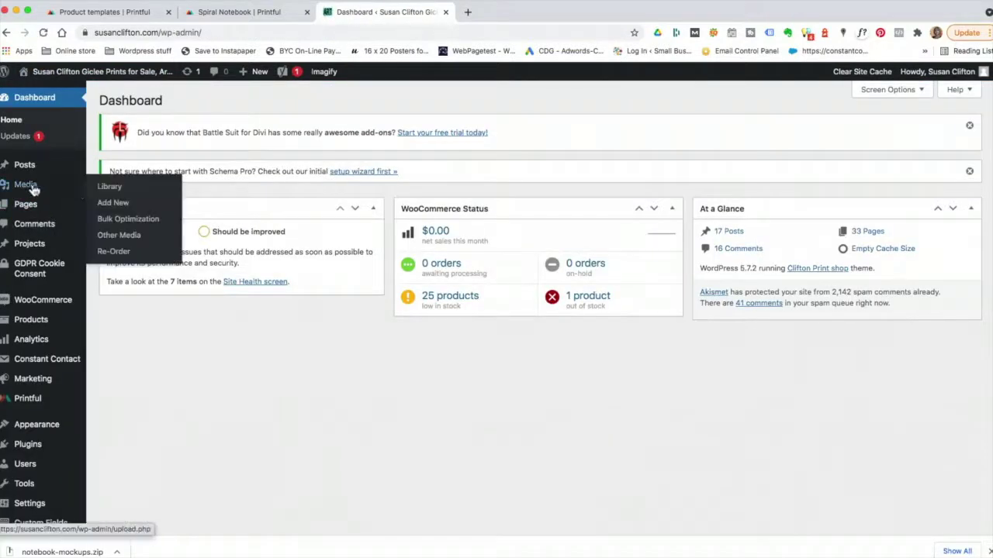
{"action": "left_click", "coordinate": [108, 190]}
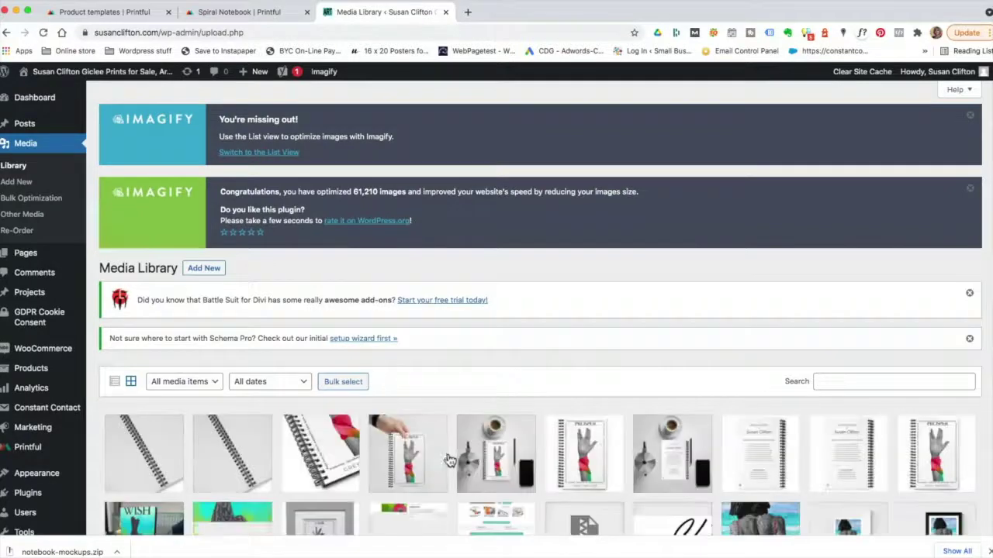
{"action": "scroll", "coordinate": [450, 461], "scroll_direction": "down", "scroll_amount": 1}
{"action": "scroll", "coordinate": [450, 460], "scroll_direction": "down", "scroll_amount": 3}
{"action": "left_click", "coordinate": [245, 301]}
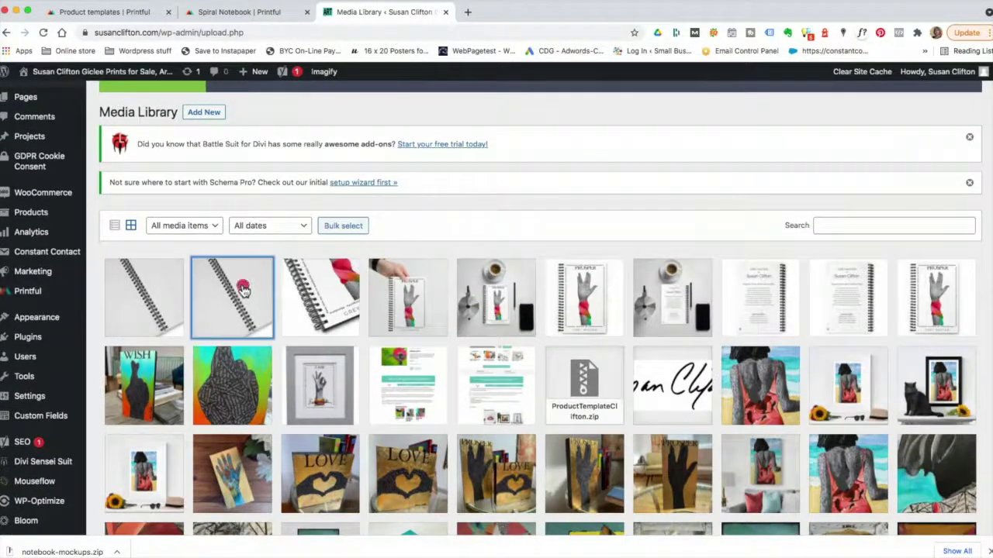
- Set both the alternative text and the title of the spiral detail image to "Spiral Notebook with dotted paper"
{"action": "left_click", "coordinate": [807, 216]}
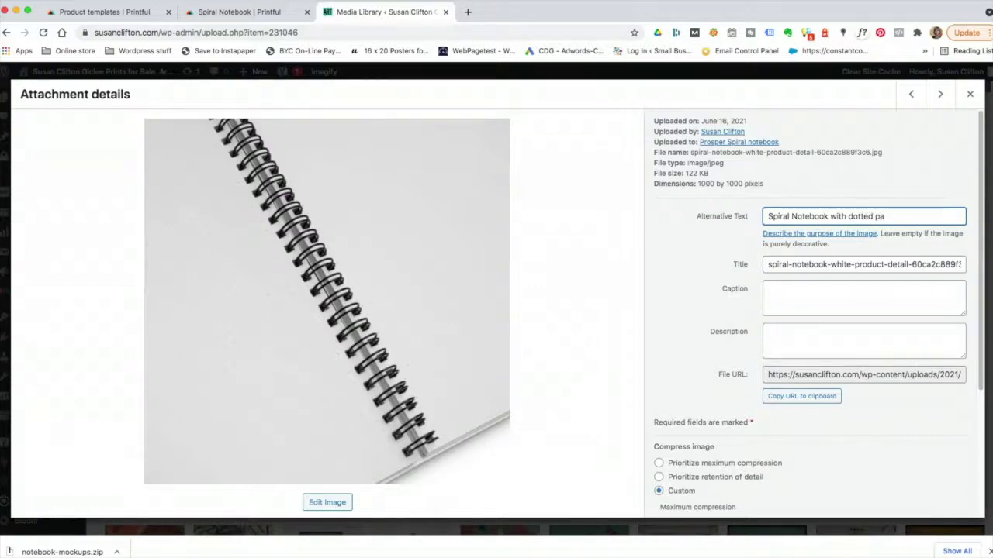
{"action": "triple_click", "coordinate": [861, 211]}
{"action": "key", "text": "super+c"}
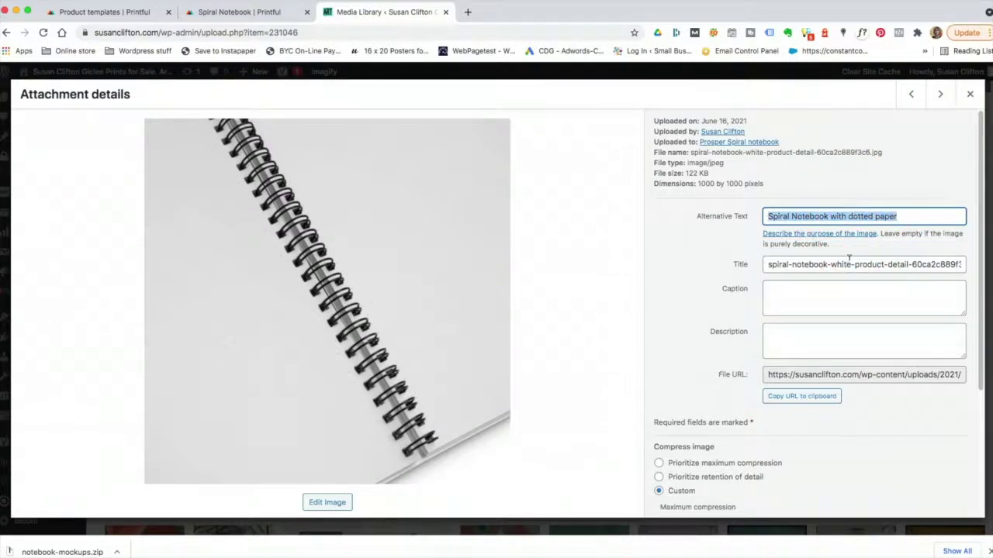
{"action": "triple_click", "coordinate": [846, 264]}
{"action": "key", "text": "super+v"}
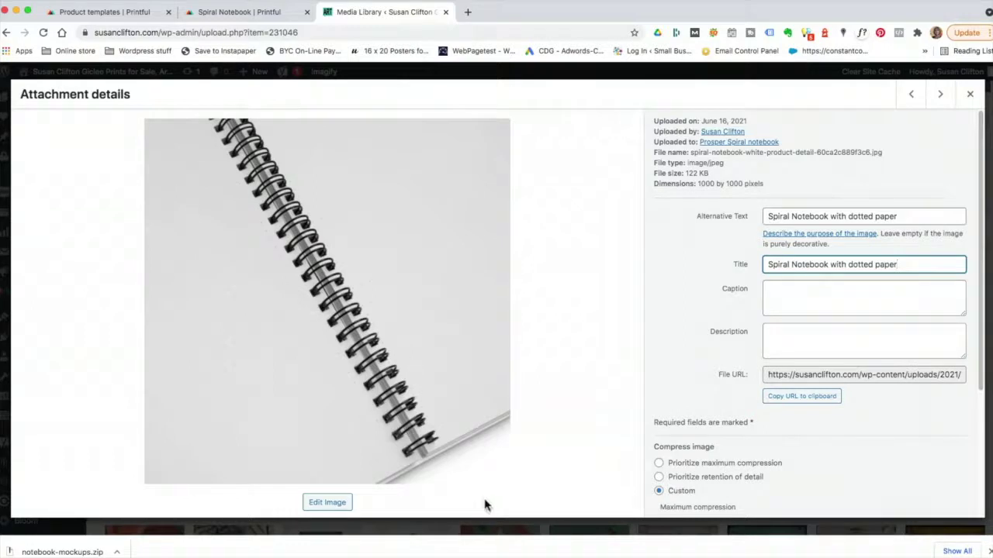
{"action": "left_click", "coordinate": [921, 158]}
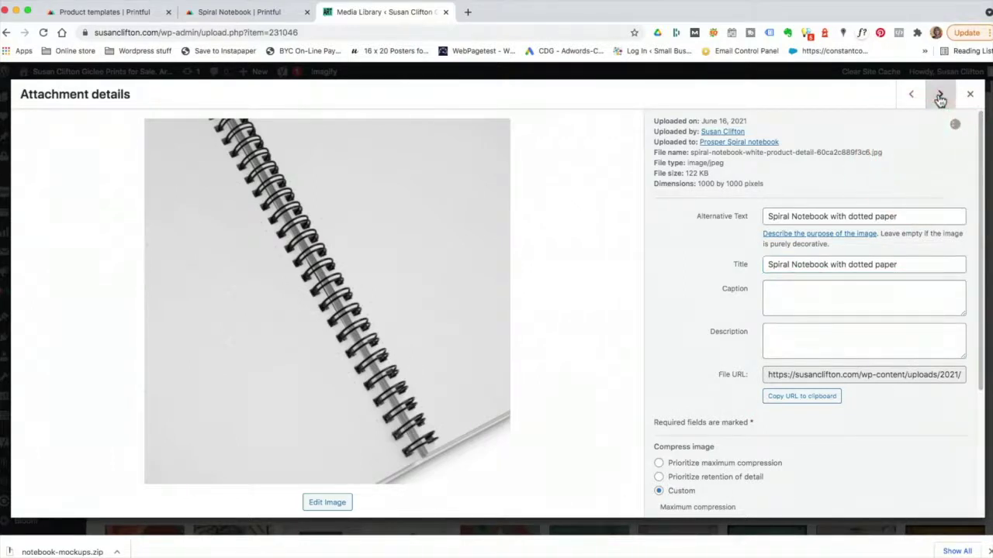
- Set both the alternative text and the title of the close-up image of the notebook's front cover and binding to "Spiral Notebook"
{"action": "left_click", "coordinate": [940, 96]}
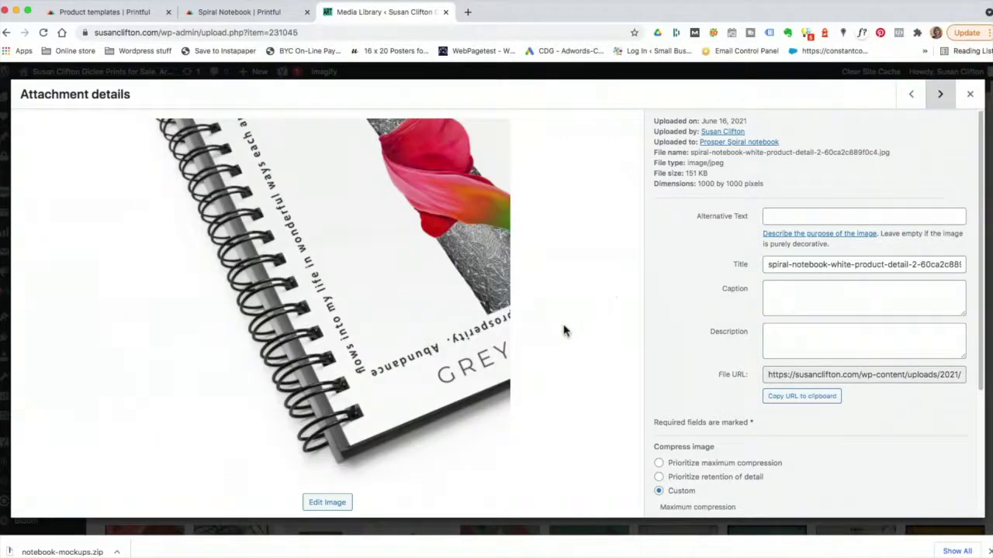
{"action": "left_click", "coordinate": [779, 210]}
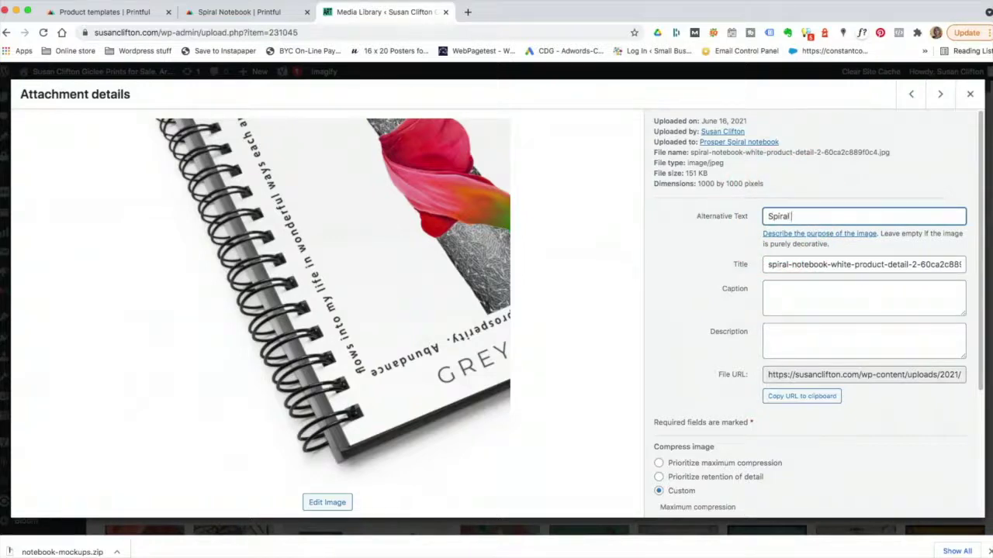
{"action": "type", "text": "Spiral Notebook"}
{"action": "triple_click", "coordinate": [771, 212]}
{"action": "key", "text": "ctrl+c"}
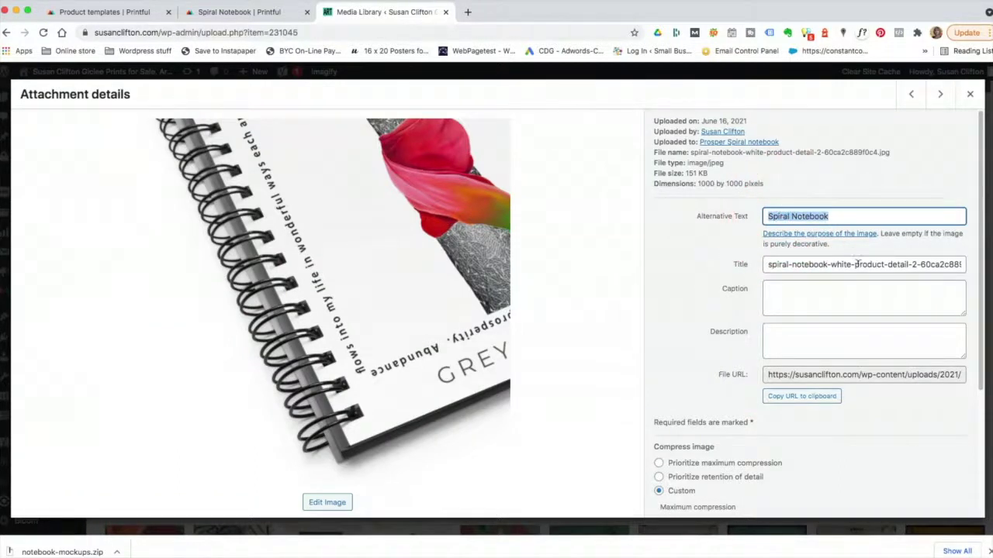
{"action": "left_click", "coordinate": [859, 264]}
{"action": "key", "text": "ctrl+a"}
{"action": "key", "text": "ctrl+v"}
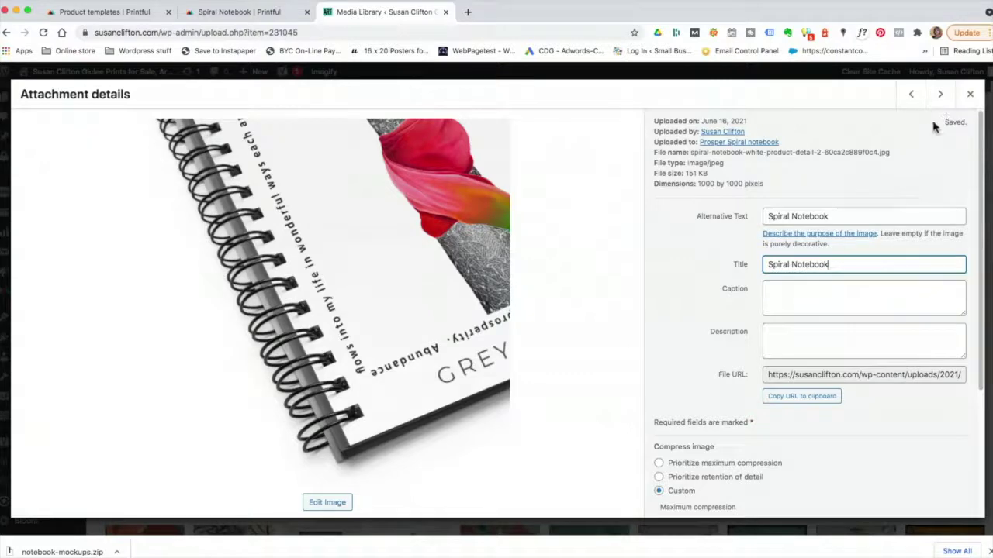
- Set both the alternative text and the title of the image with the hand holding the notebook to "Prosper Spiral Notebook"
{"action": "left_click", "coordinate": [939, 96]}
{"action": "left_click", "coordinate": [939, 96]}
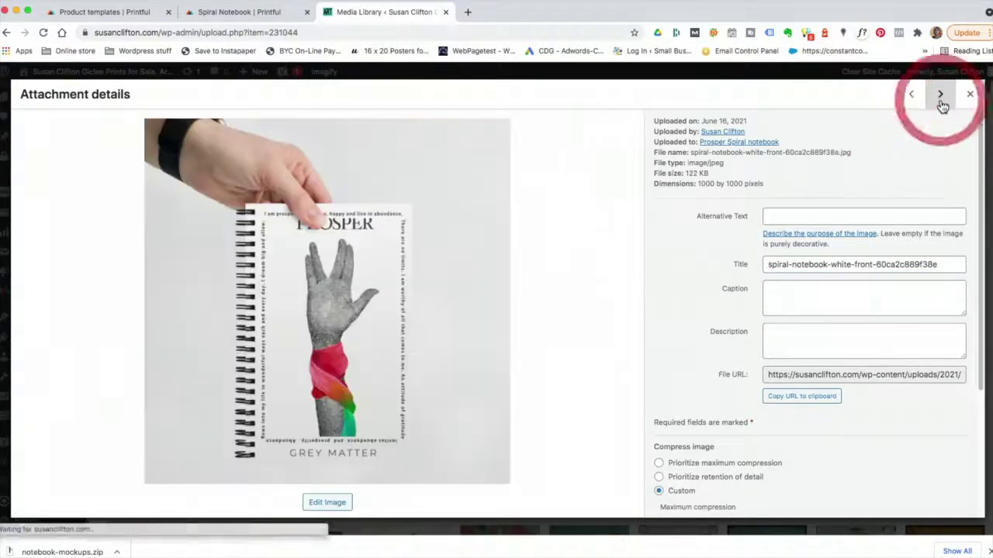
{"action": "left_click", "coordinate": [785, 215]}
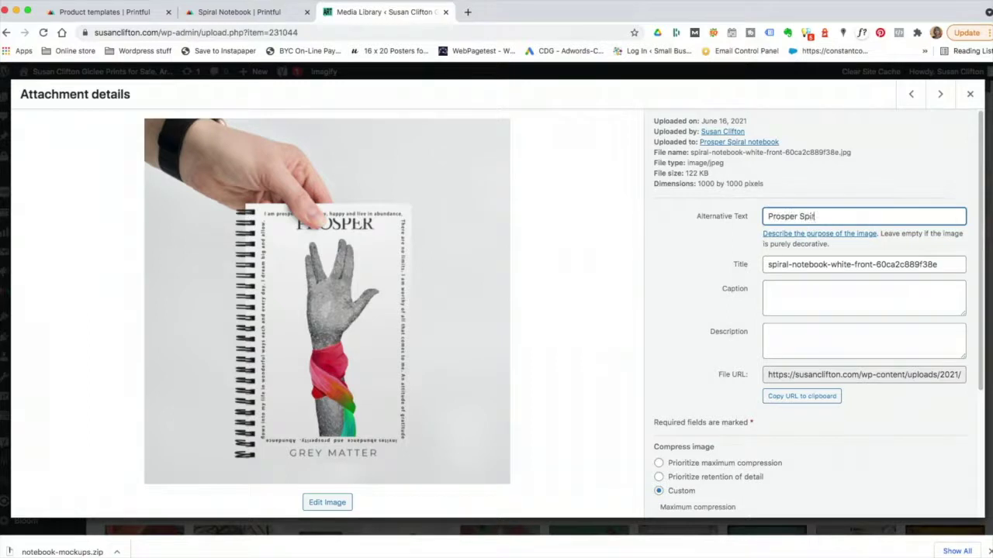
{"action": "type", "text": "Prosper Spiral Notebook"}
{"action": "triple_click", "coordinate": [799, 215]}
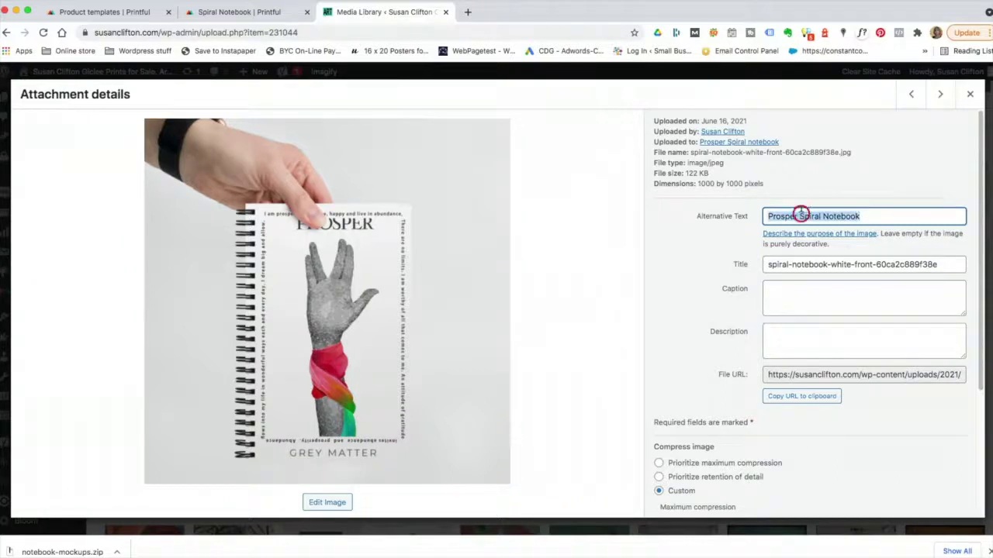
{"action": "left_click", "coordinate": [826, 264]}
{"action": "triple_click", "coordinate": [854, 264]}
{"action": "key", "text": "ctrl+v"}
{"action": "left_click", "coordinate": [892, 423]}
- Skip the front-cover coffee scene and give the plain front-cover image the alternative text and title "Prosper Spiral Notebook"
{"action": "left_click", "coordinate": [940, 94]}
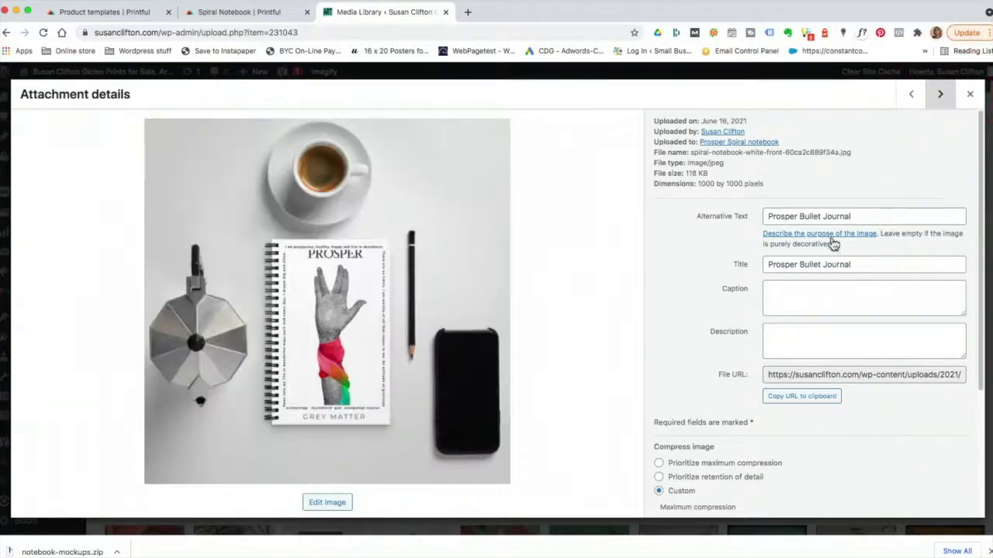
{"action": "left_click", "coordinate": [940, 94]}
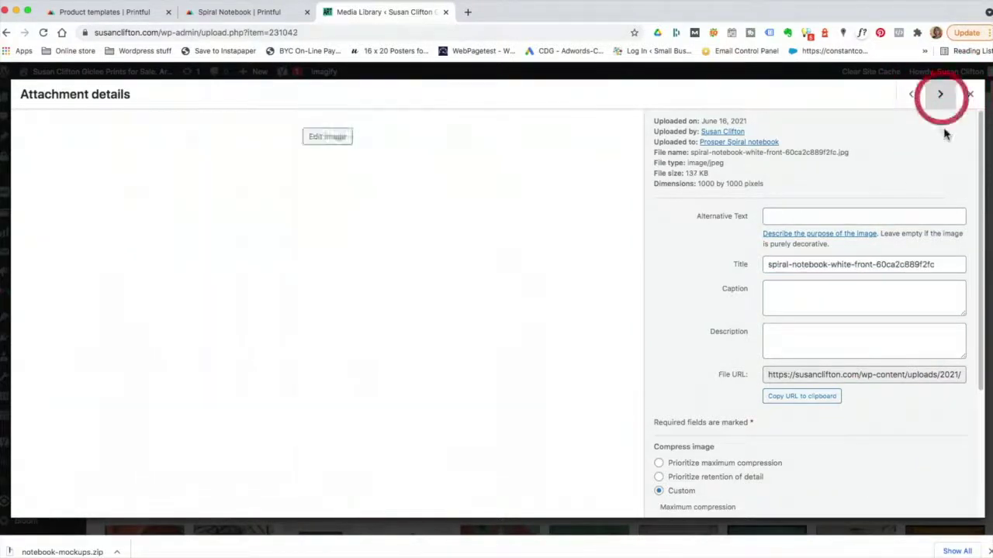
{"action": "left_click", "coordinate": [783, 213]}
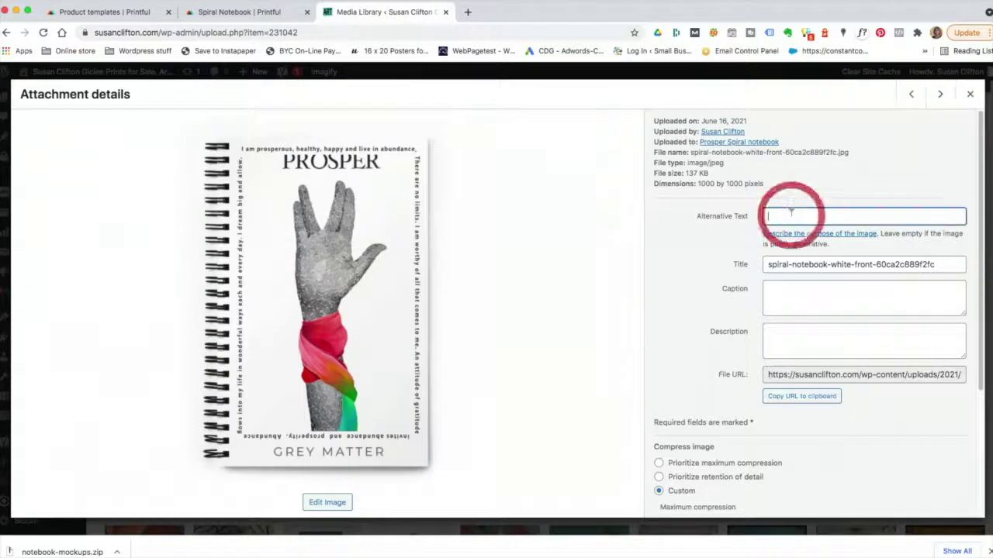
{"action": "key", "text": "ctrl+v"}
{"action": "triple_click", "coordinate": [813, 264]}
{"action": "key", "text": "ctrl+v"}
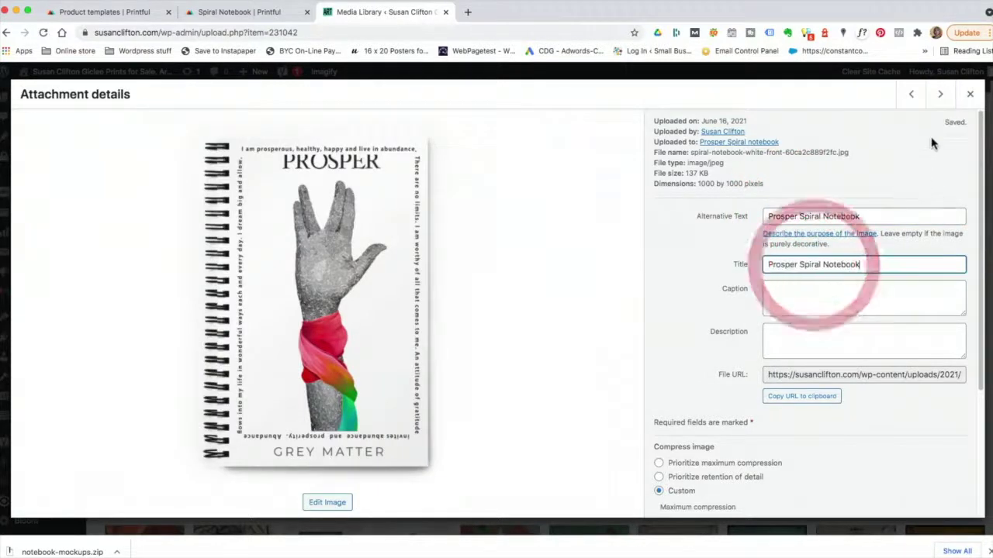
- Give the back-cover coffee scene image the alternative text and title "Prosper Spiral Notebook" and close the attachment details
{"action": "left_click", "coordinate": [940, 94]}
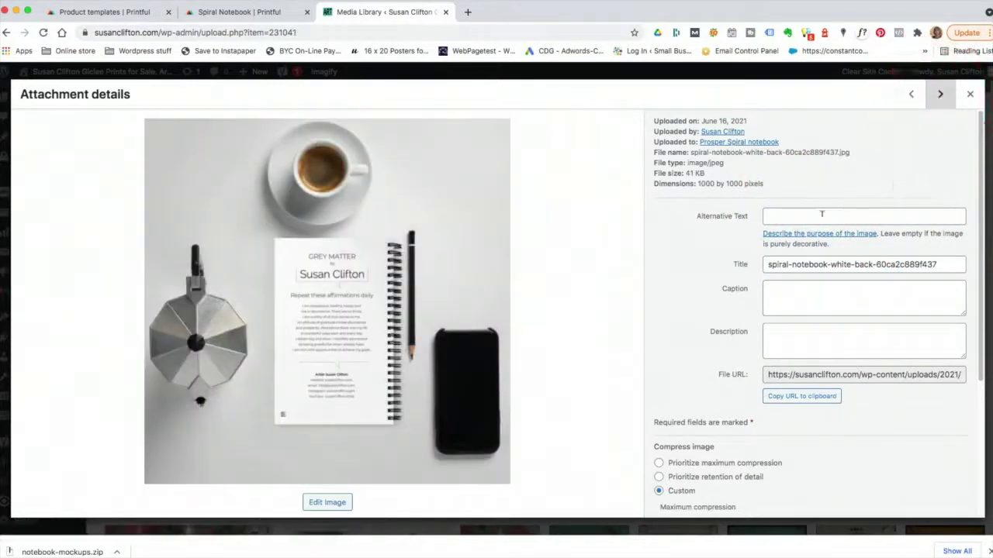
{"action": "left_click", "coordinate": [821, 216]}
{"action": "key", "text": "ctrl+v"}
{"action": "triple_click", "coordinate": [825, 264]}
{"action": "key", "text": "ctrl+v"}
{"action": "left_click", "coordinate": [920, 182]}
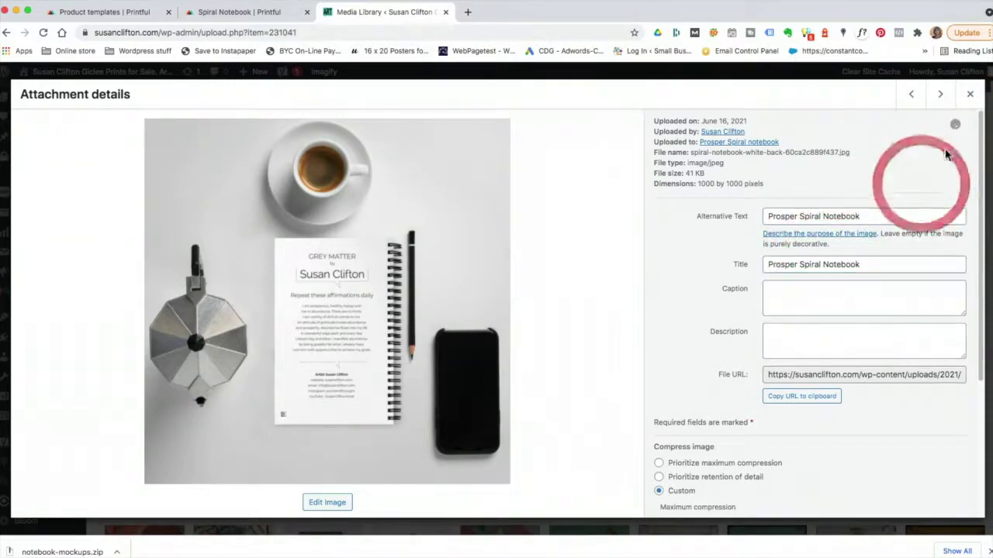
{"action": "left_click", "coordinate": [970, 94]}
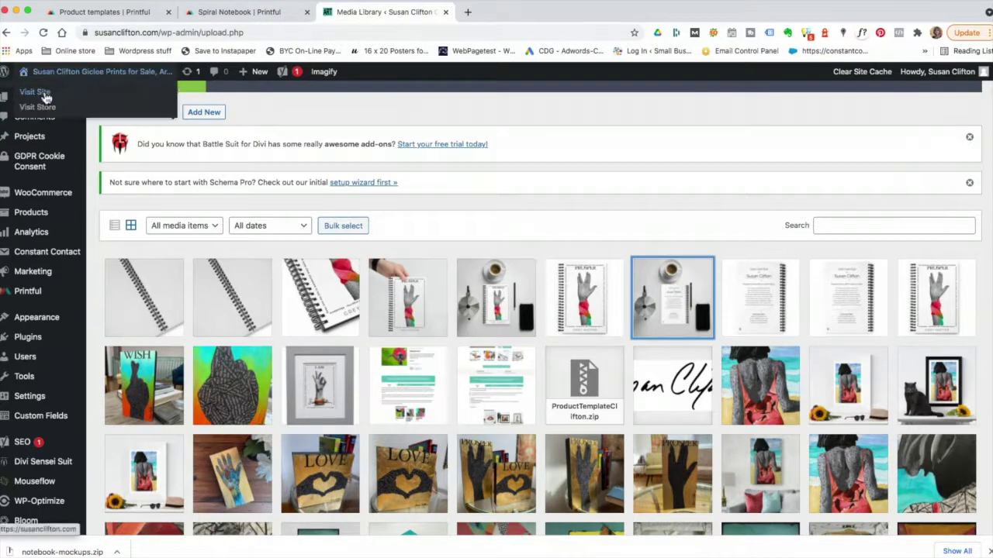
- Open the Prosper Spiral notebook page from the site's shop and review its description, gallery image titles and overview text
{"action": "left_click", "coordinate": [45, 69]}
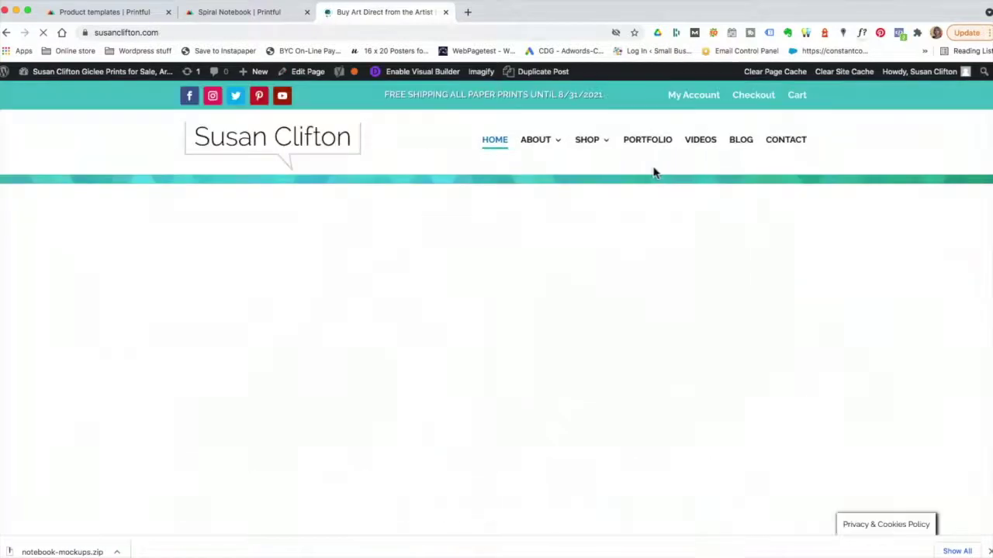
{"action": "left_click", "coordinate": [588, 141]}
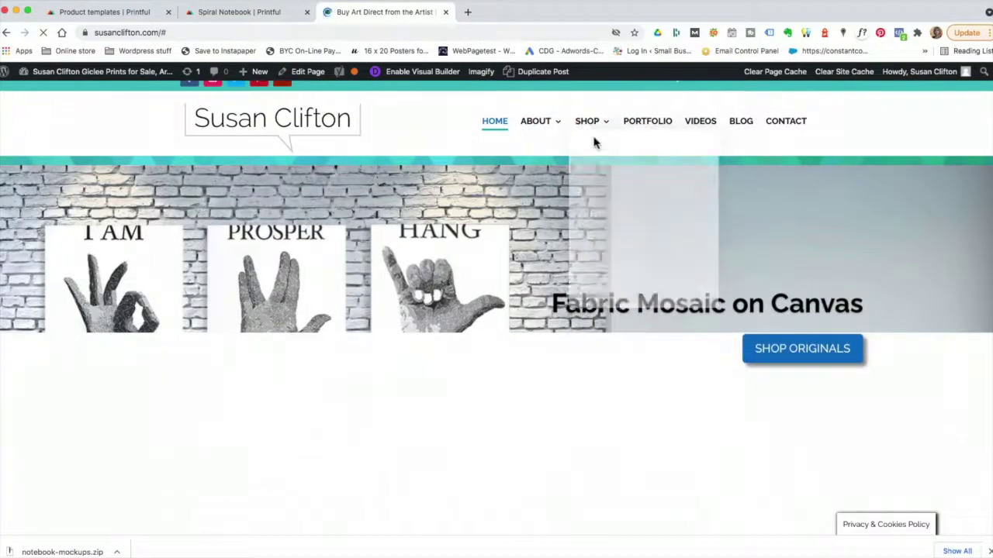
{"action": "left_click", "coordinate": [593, 253]}
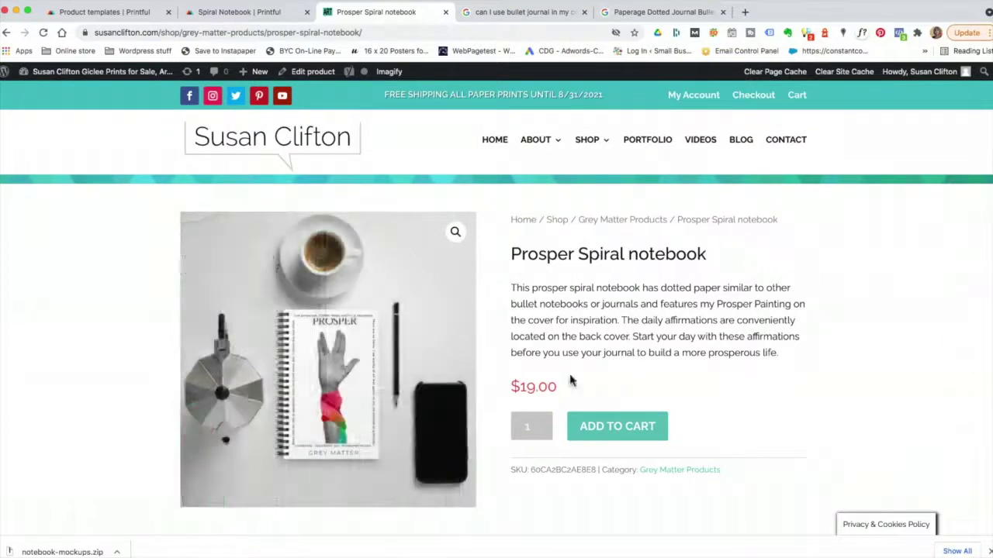
{"action": "scroll", "coordinate": [799, 454], "scroll_direction": "down", "scroll_amount": 2}
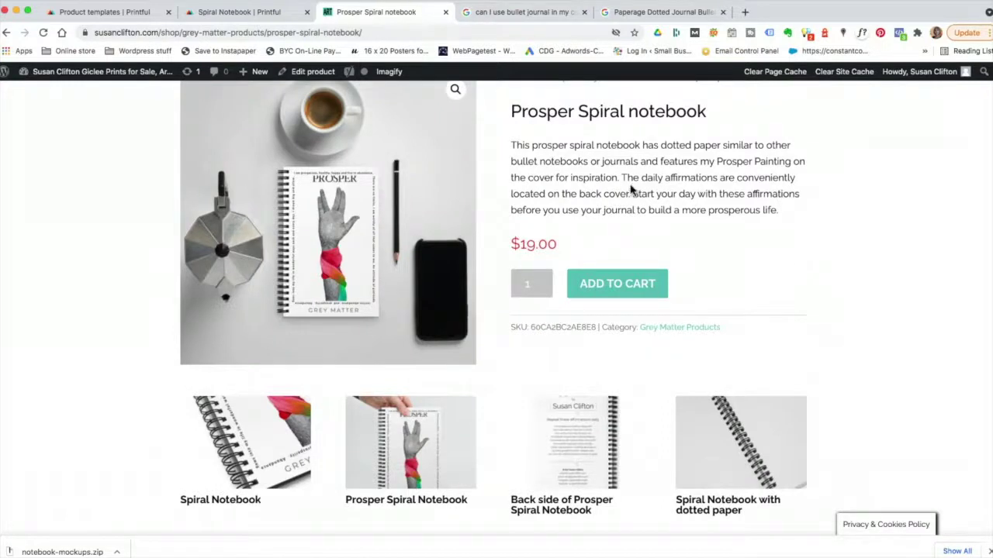
{"action": "scroll", "coordinate": [623, 177], "scroll_direction": "up", "scroll_amount": 1}
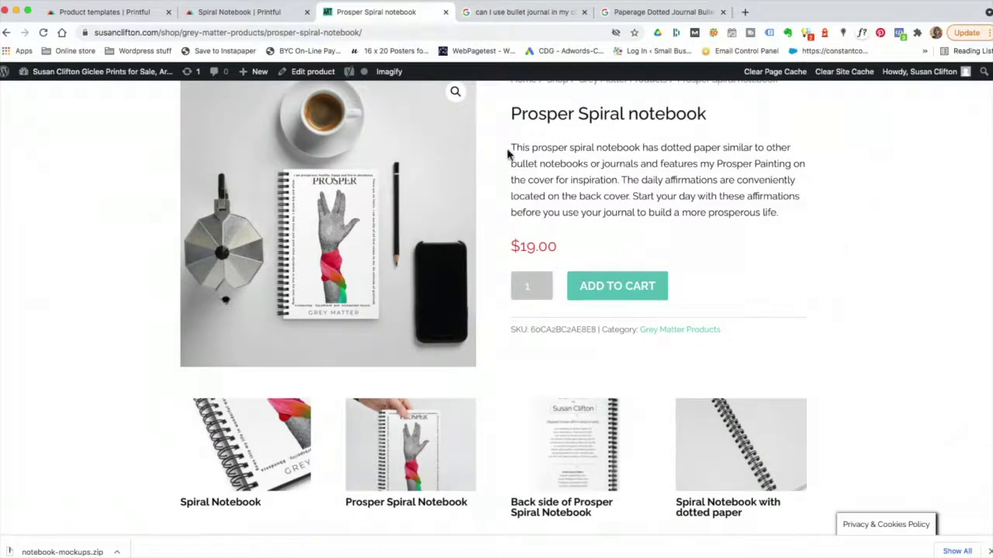
{"action": "left_click_drag", "start_coordinate": [509, 145], "coordinate": [780, 215]}
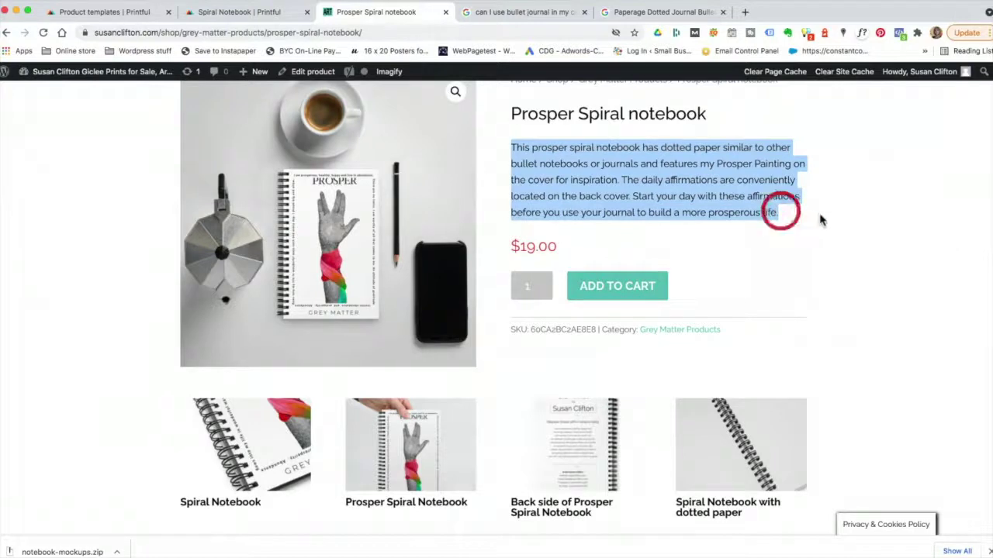
{"action": "scroll", "coordinate": [845, 270], "scroll_direction": "down", "scroll_amount": 5}
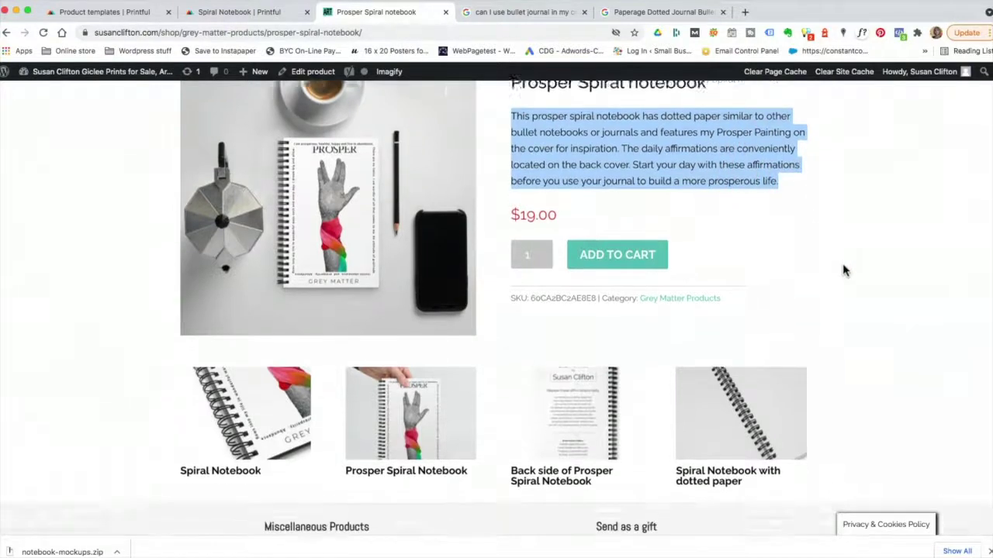
{"action": "scroll", "coordinate": [853, 269], "scroll_direction": "down", "scroll_amount": 1}
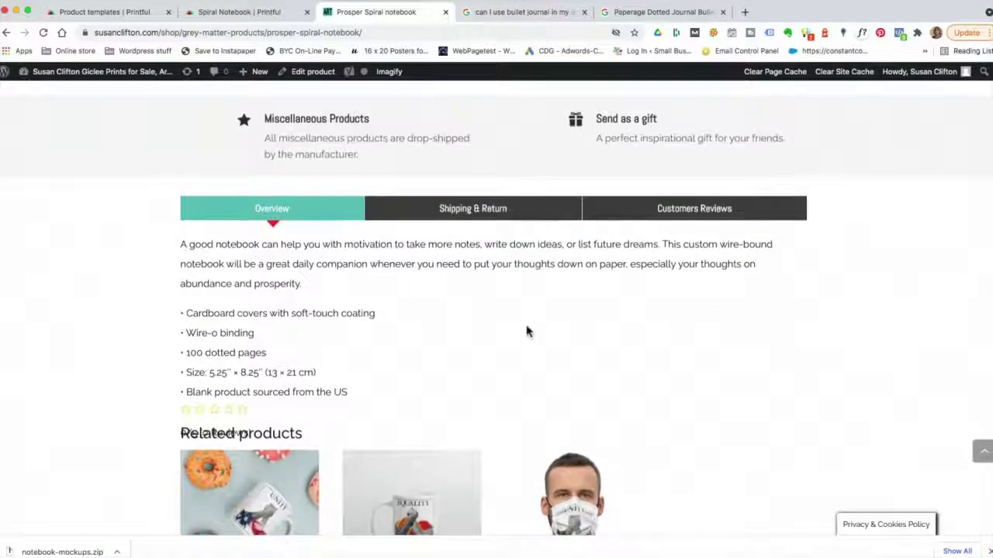